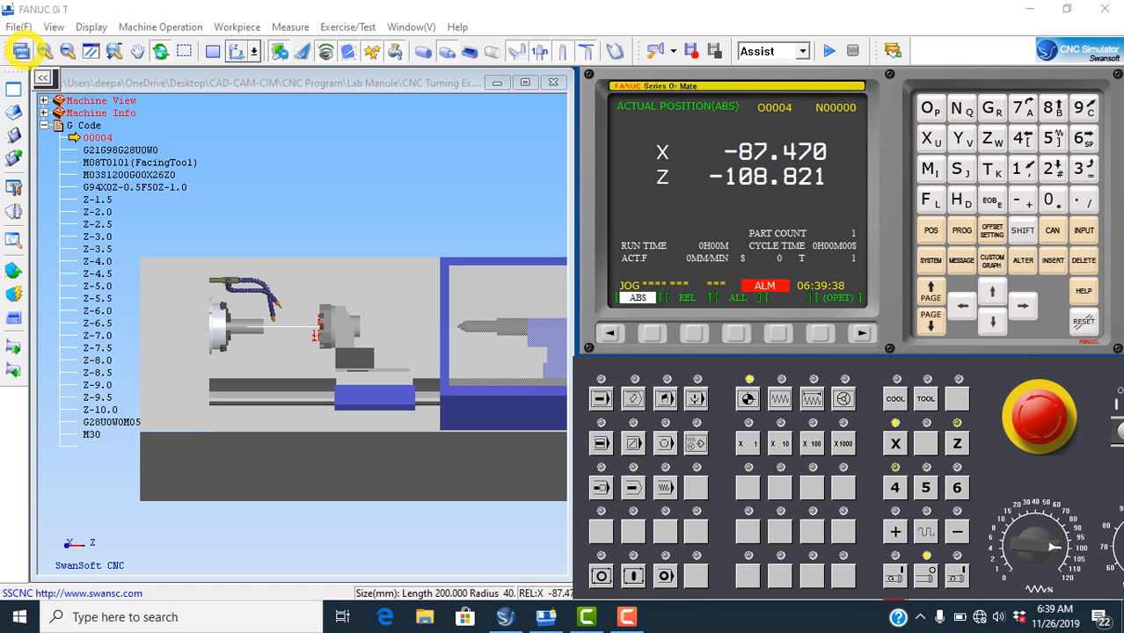
Change the window layout to the full-width machine view, and after that to the wide machine view beside the control panel
left_click(21, 51)
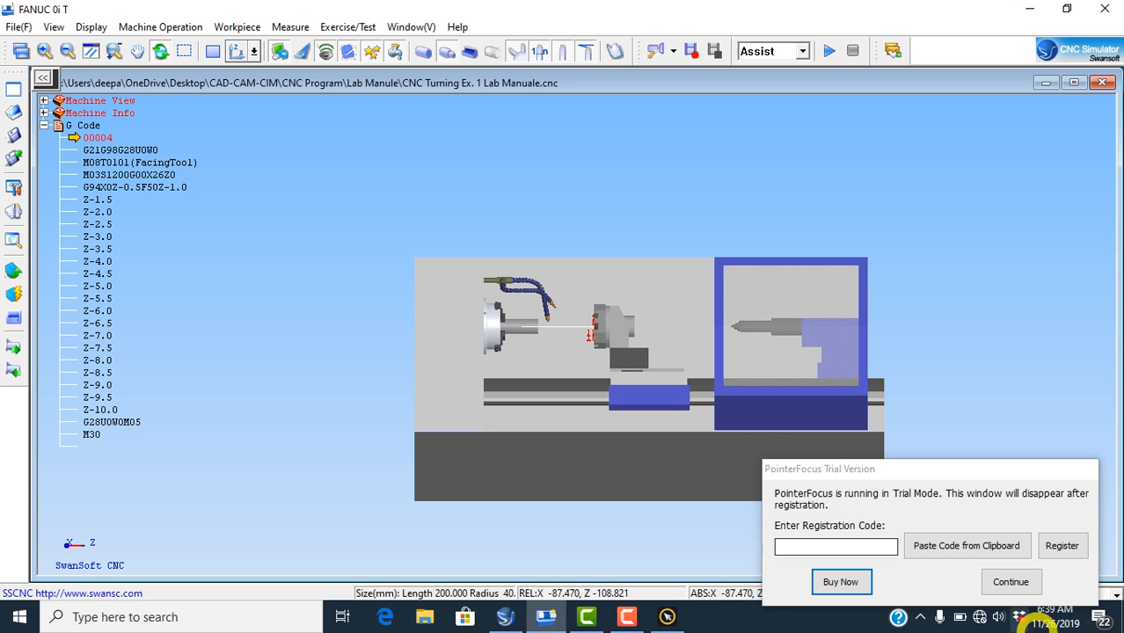
left_click(1011, 581)
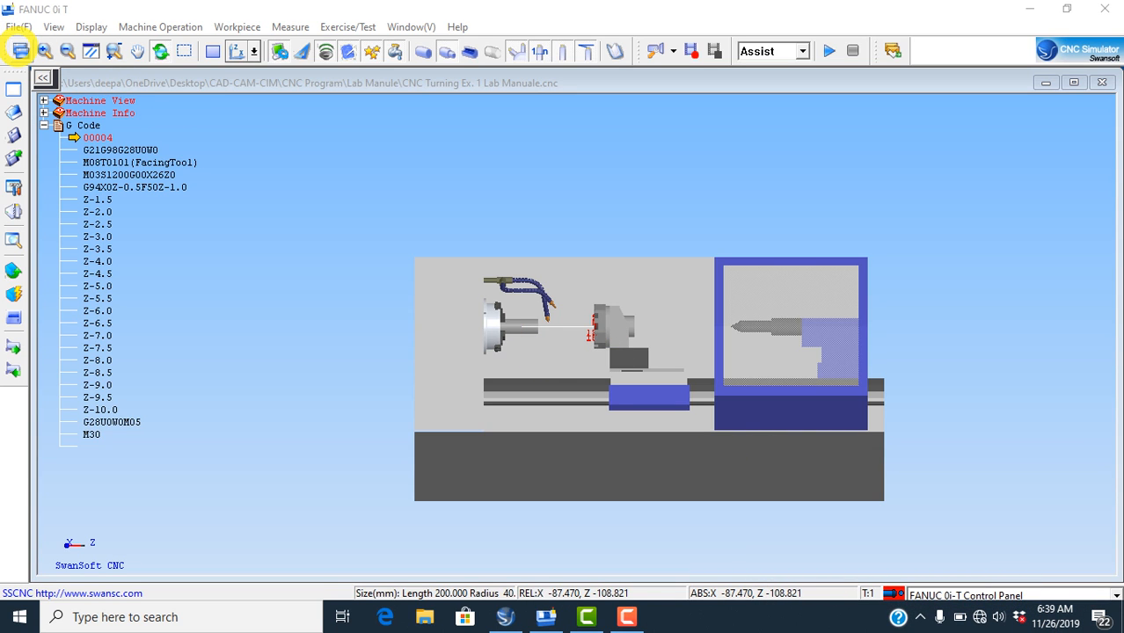
left_click(19, 50)
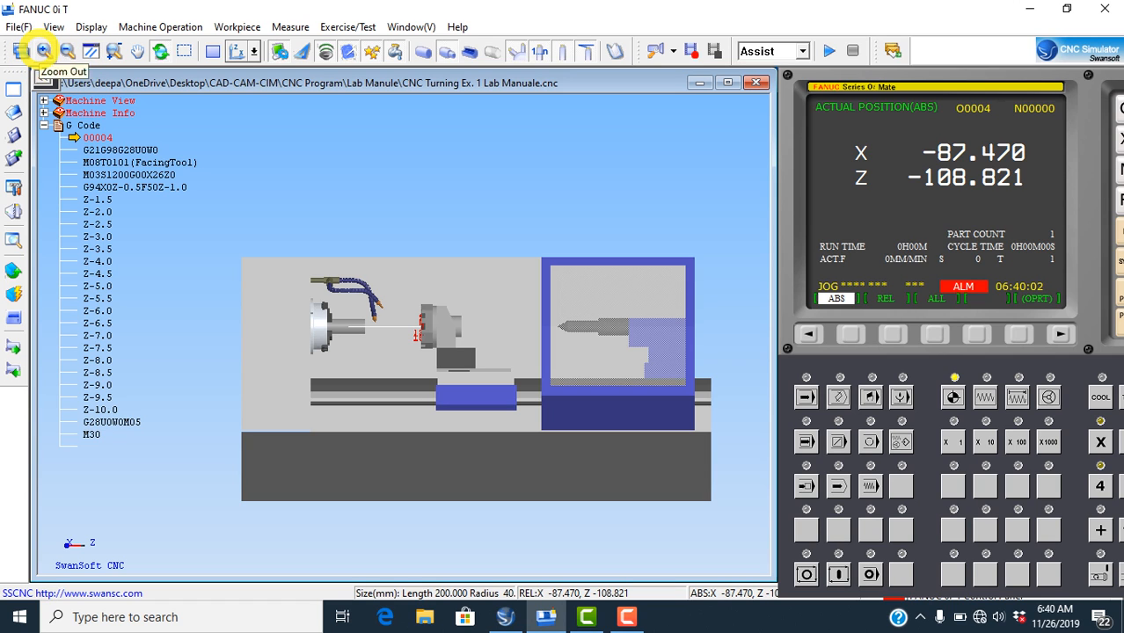
Try zooming the lathe view in and out and rotating it to an angled perspective, ending with a view reset
left_click(43, 50)
left_click(43, 50)
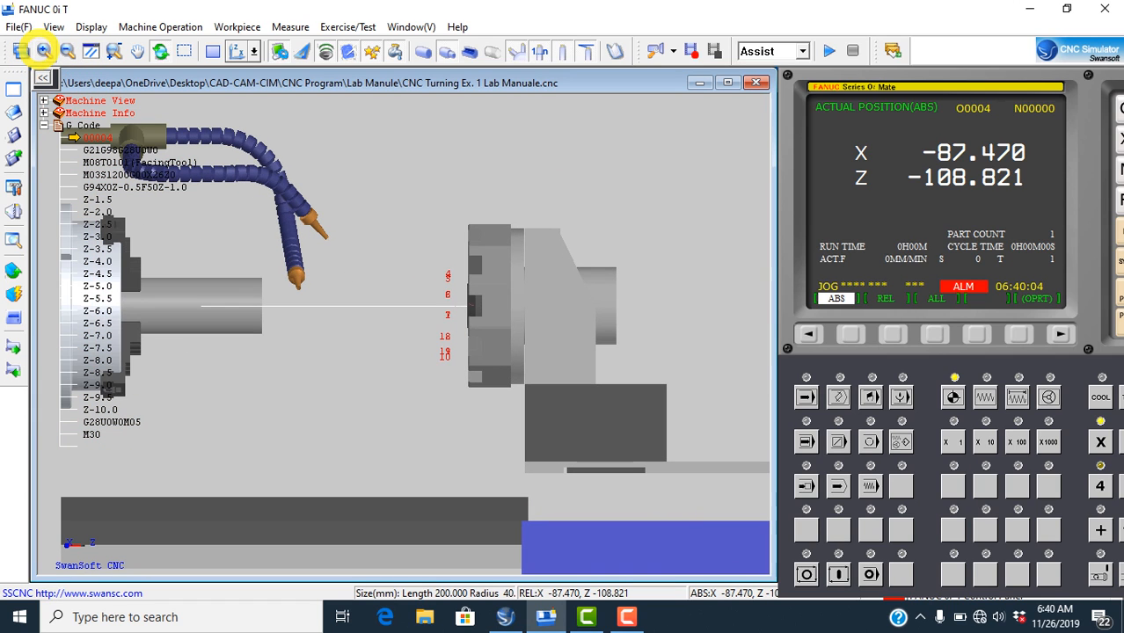
left_click(67, 50)
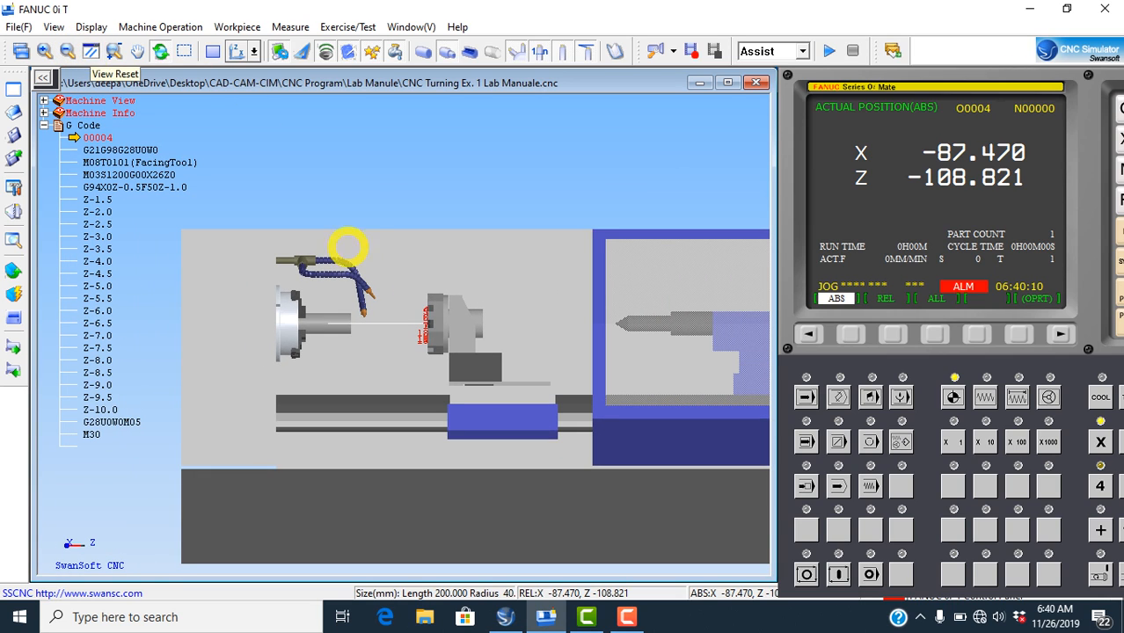
left_click_drag(361, 266, 256, 321)
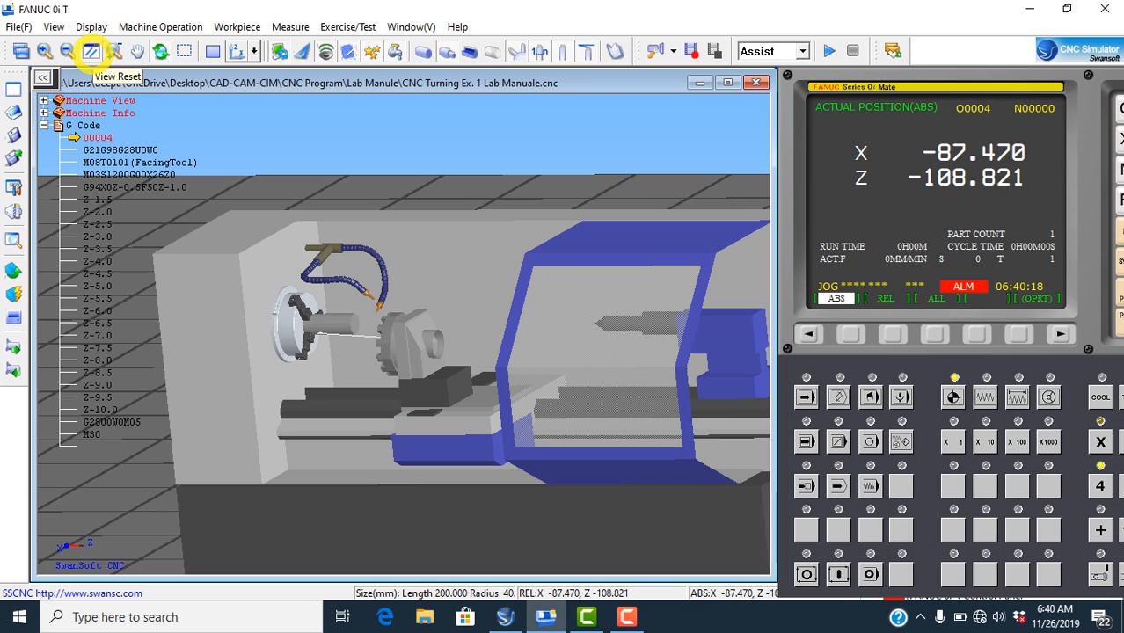
left_click(92, 52)
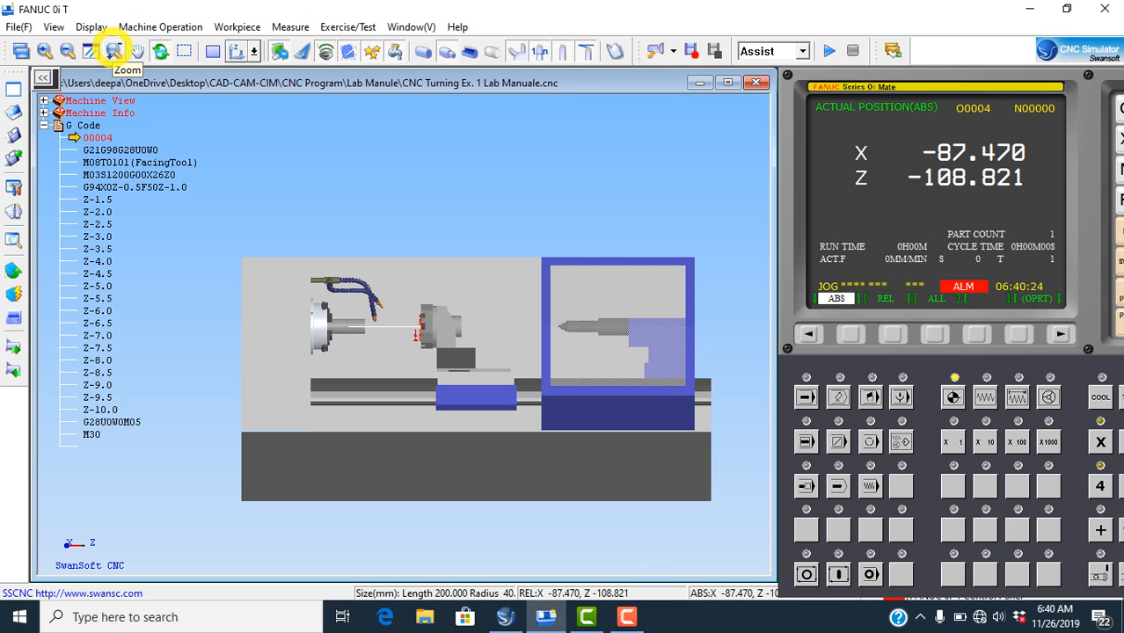
Enlarge the lathe view with the Zoom tool and pan it up towards the chuck side
left_click(114, 51)
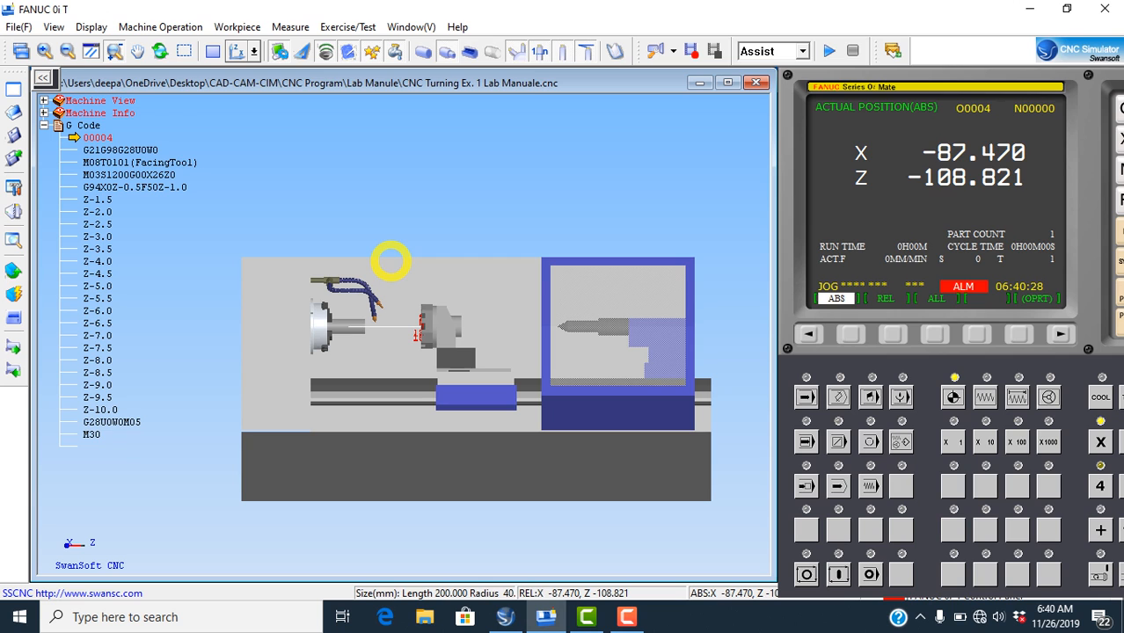
left_click_drag(390, 261, 382, 286)
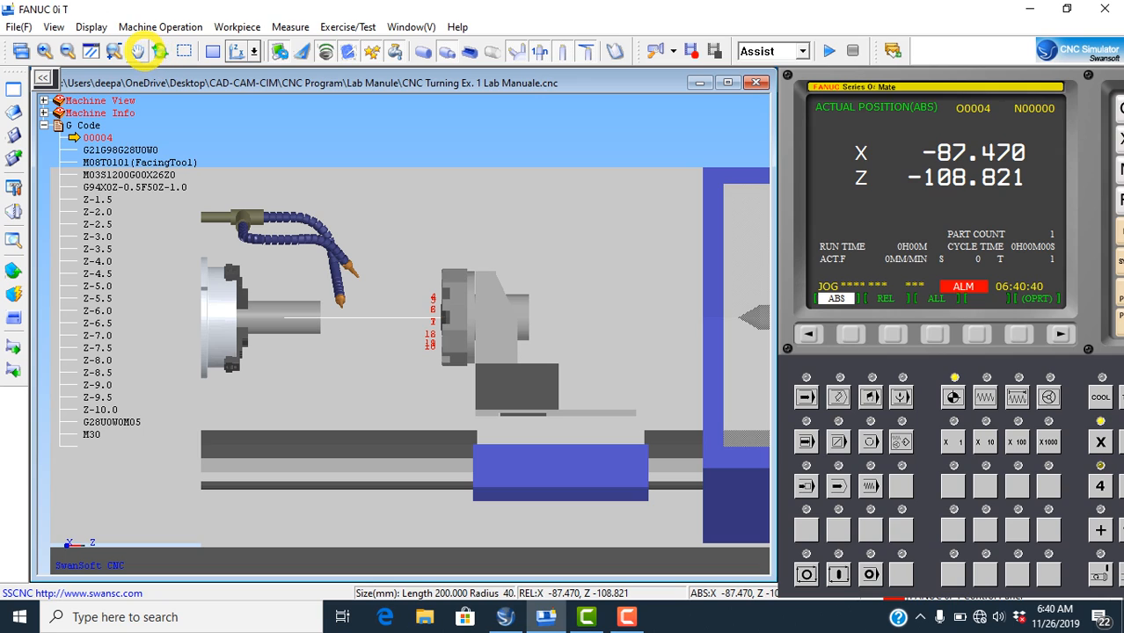
left_click(138, 50)
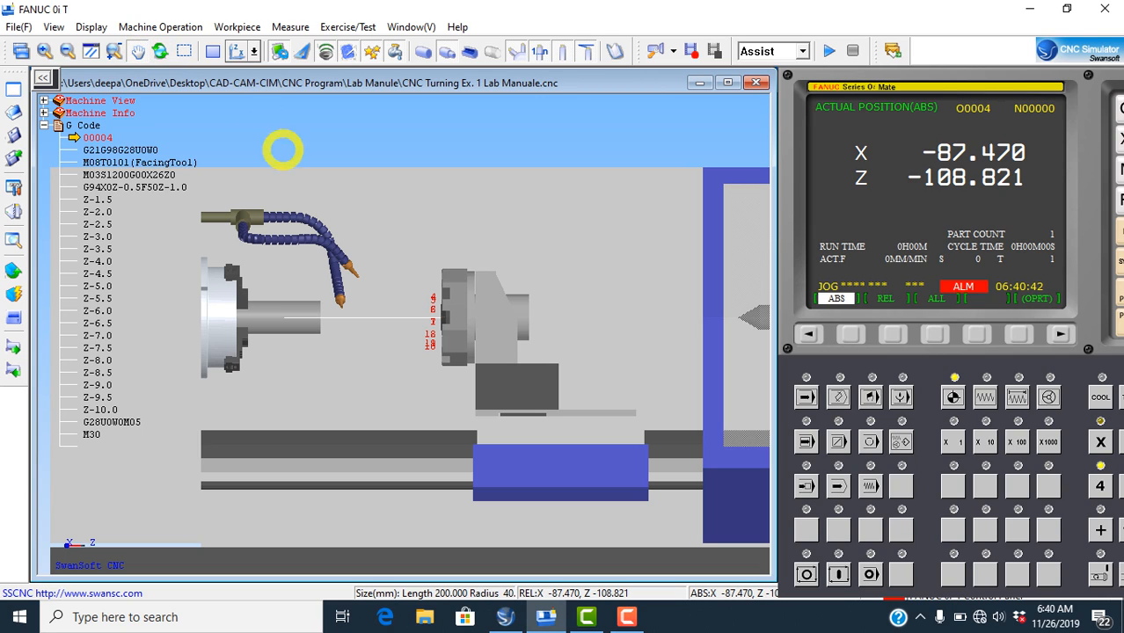
left_click_drag(366, 235, 318, 176)
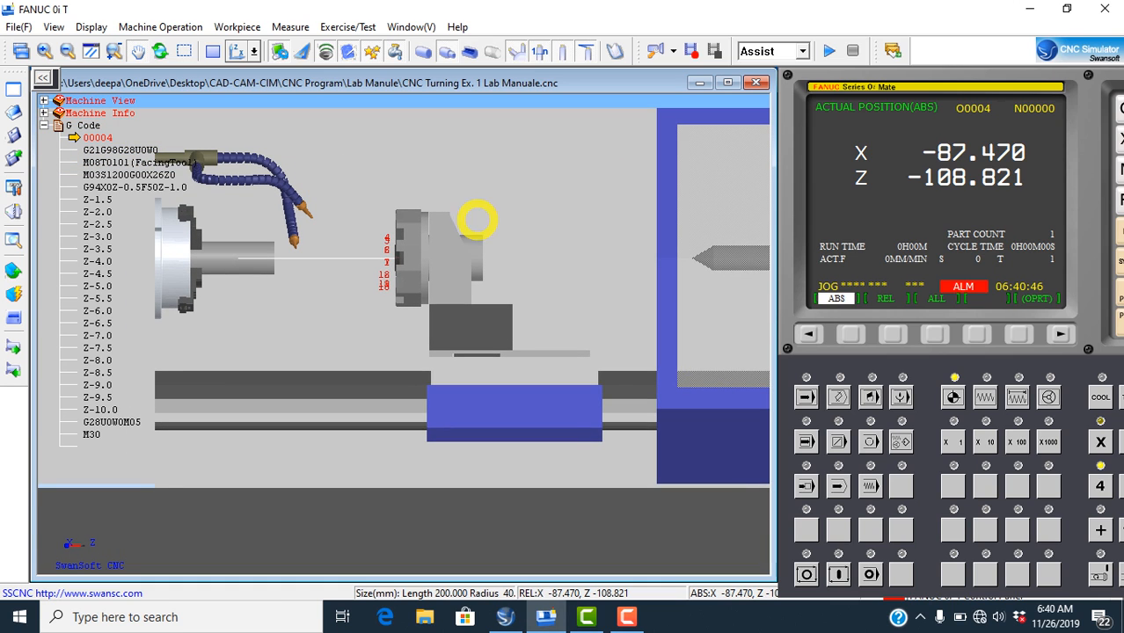
left_click_drag(502, 247, 453, 208)
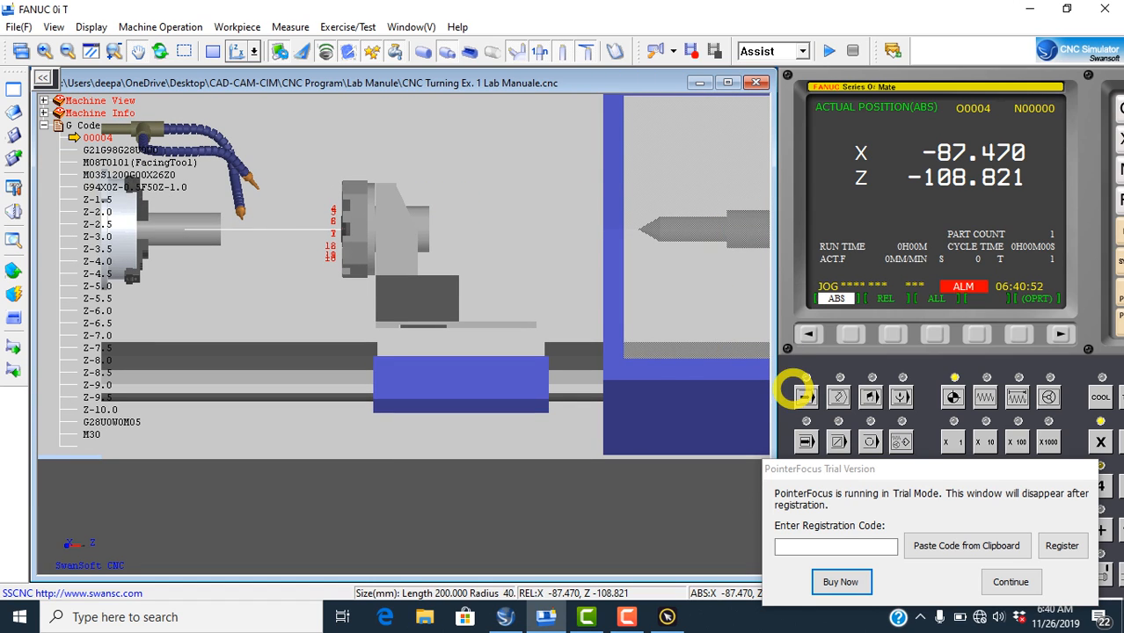
left_click(1008, 579)
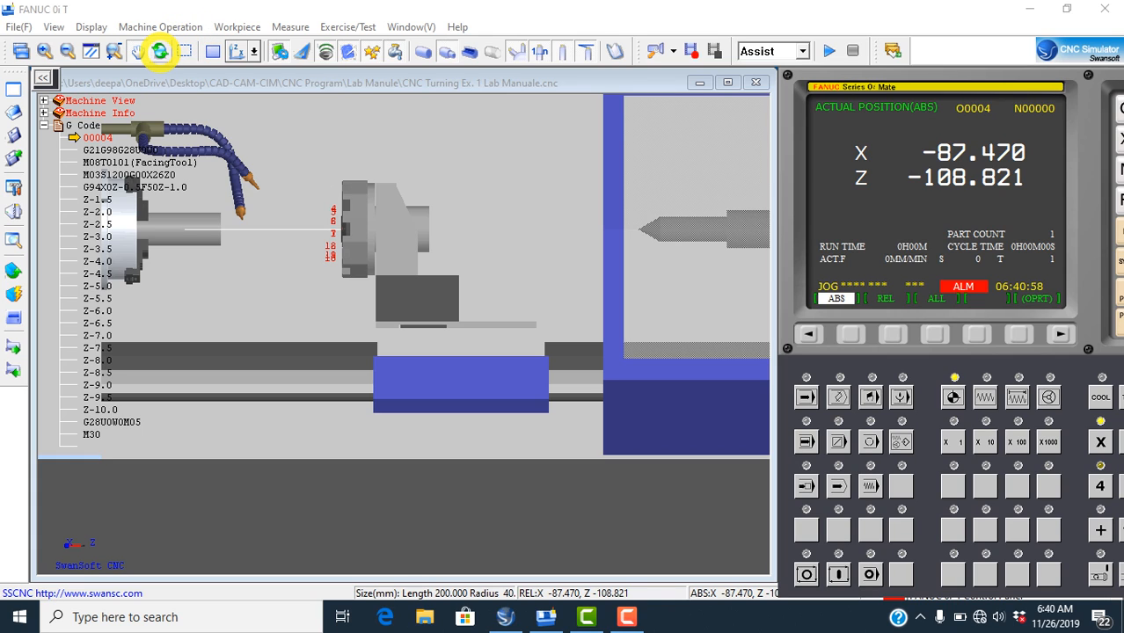
Rotate the lathe to an angled 3D perspective and reset the view
left_click(160, 51)
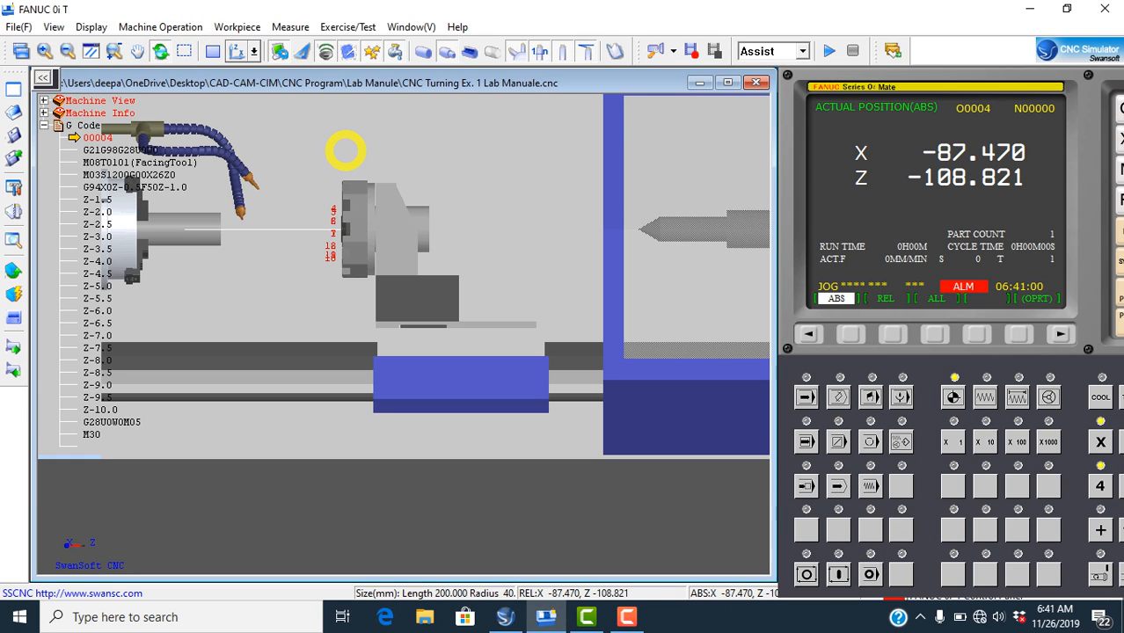
left_click_drag(345, 151, 214, 226)
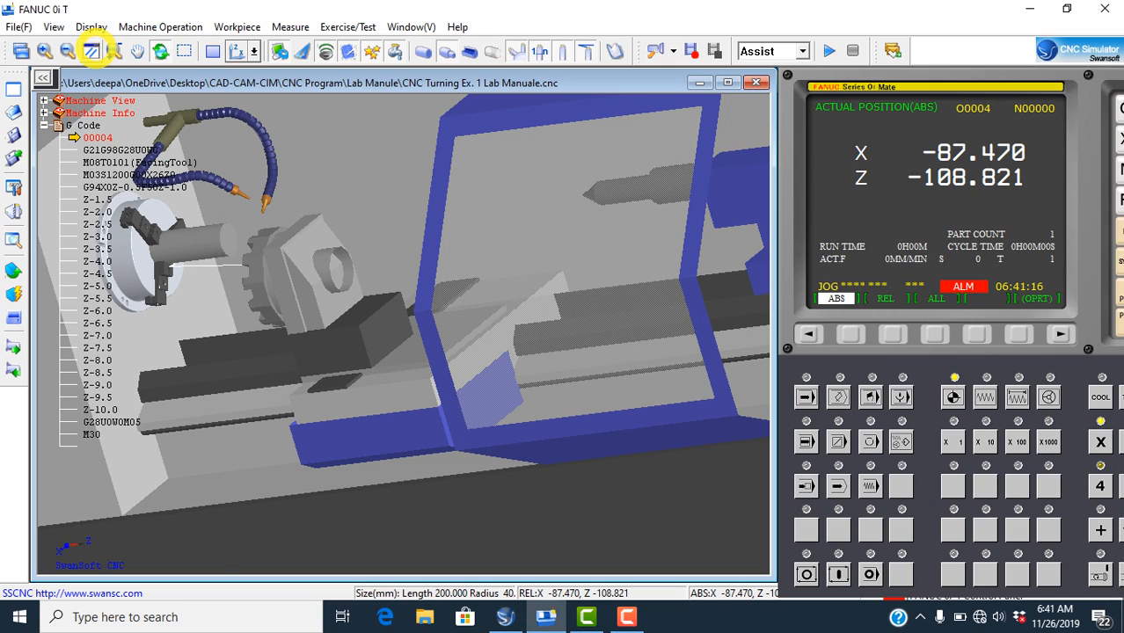
left_click(91, 50)
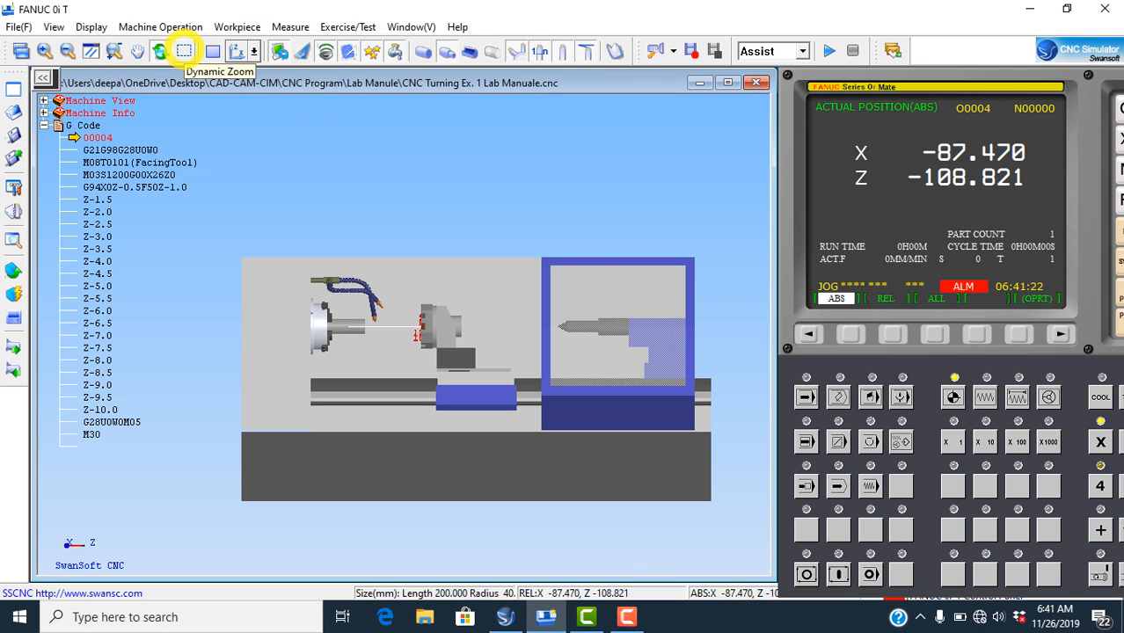
Magnify the area between the workpiece and the tool turret with Dynamic Zoom, and reset the view
left_click(184, 51)
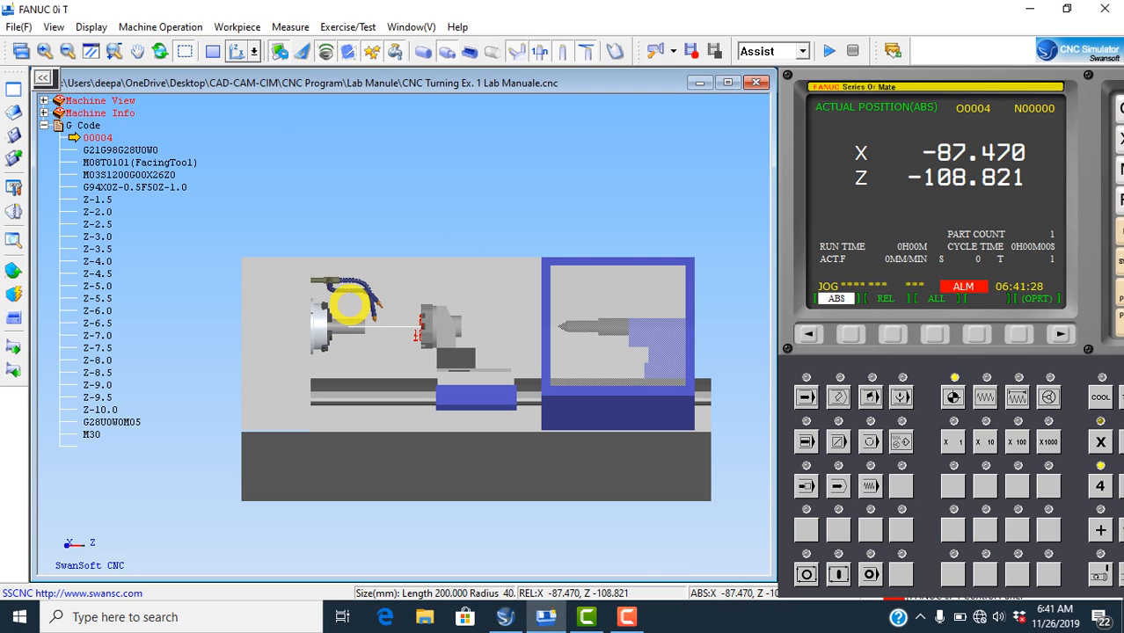
left_click_drag(348, 304, 428, 357)
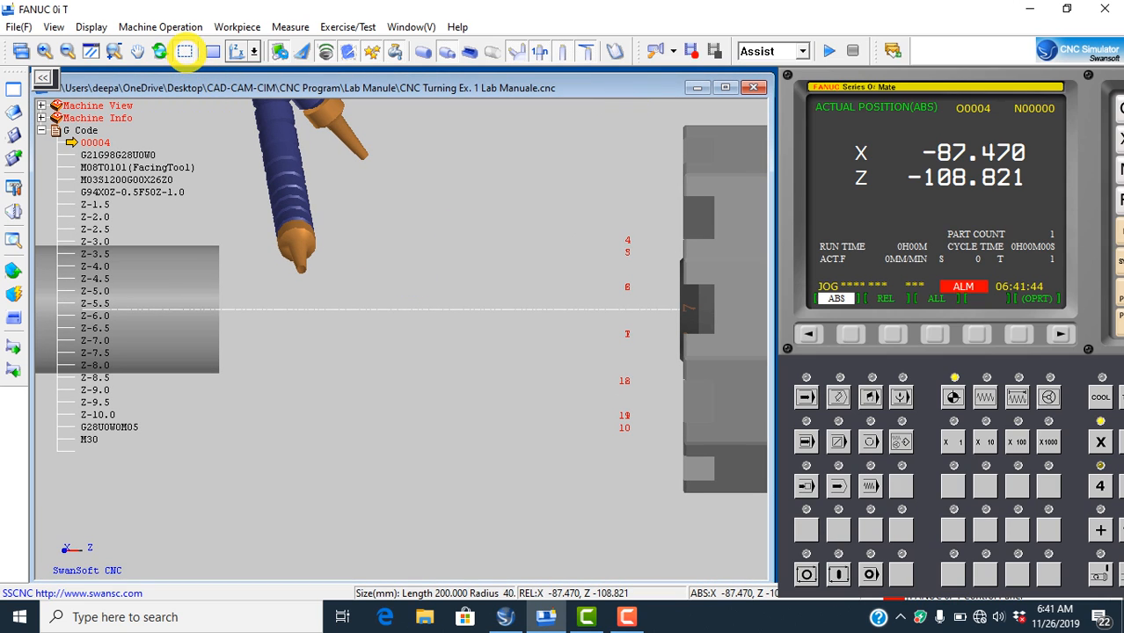
left_click(91, 51)
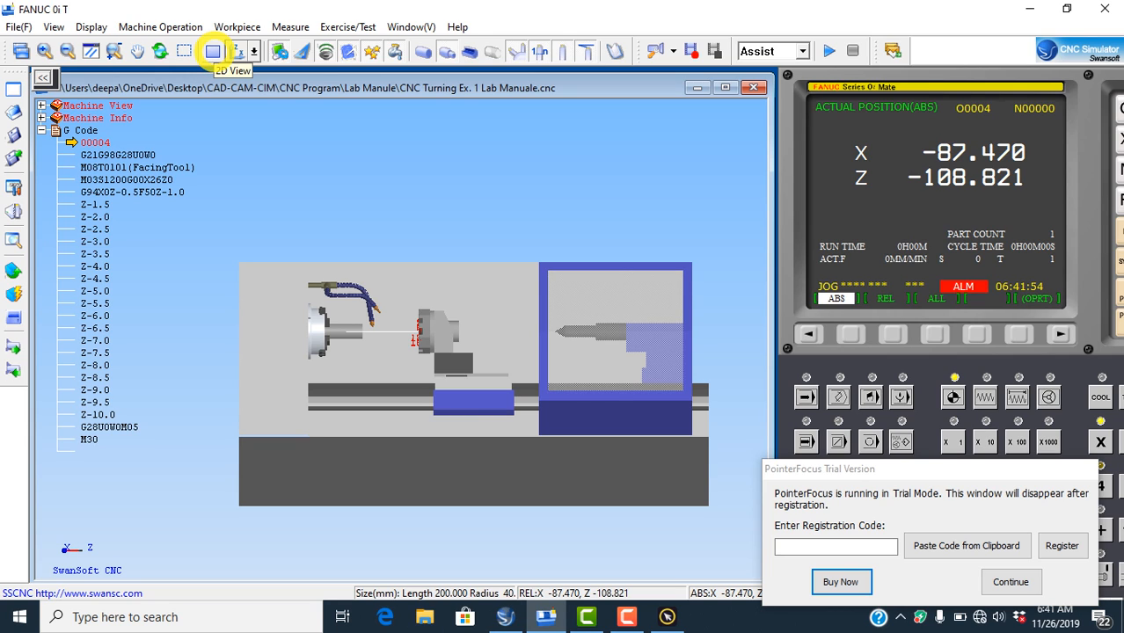
In the 2D view, add external tool 001 to Tool Station 1 of the turret and mount it
left_click(213, 51)
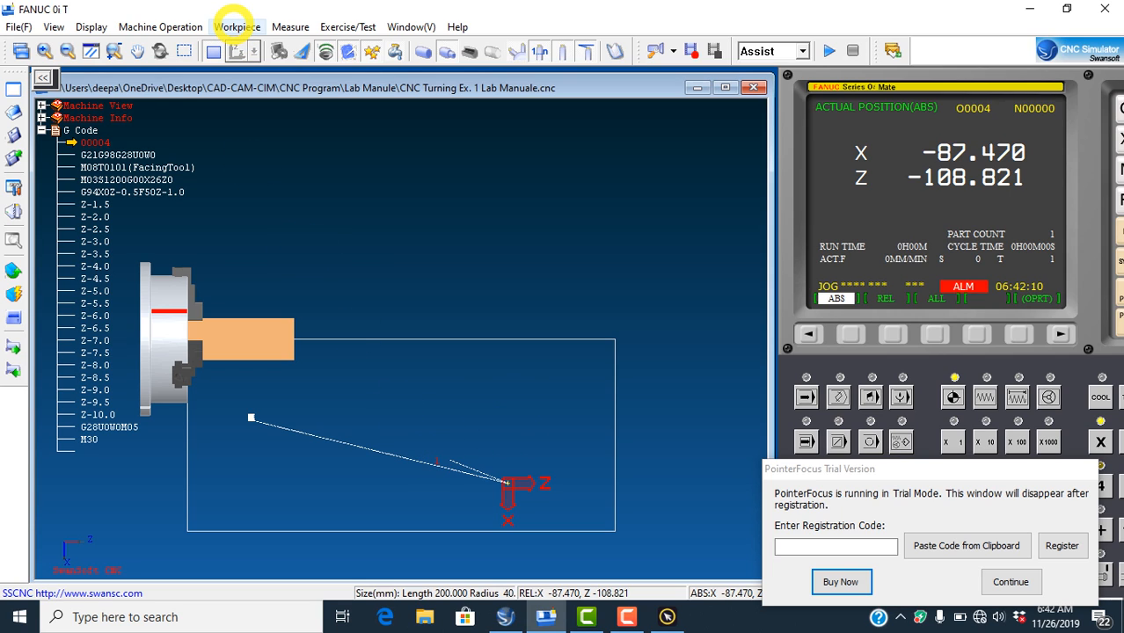
left_click(182, 27)
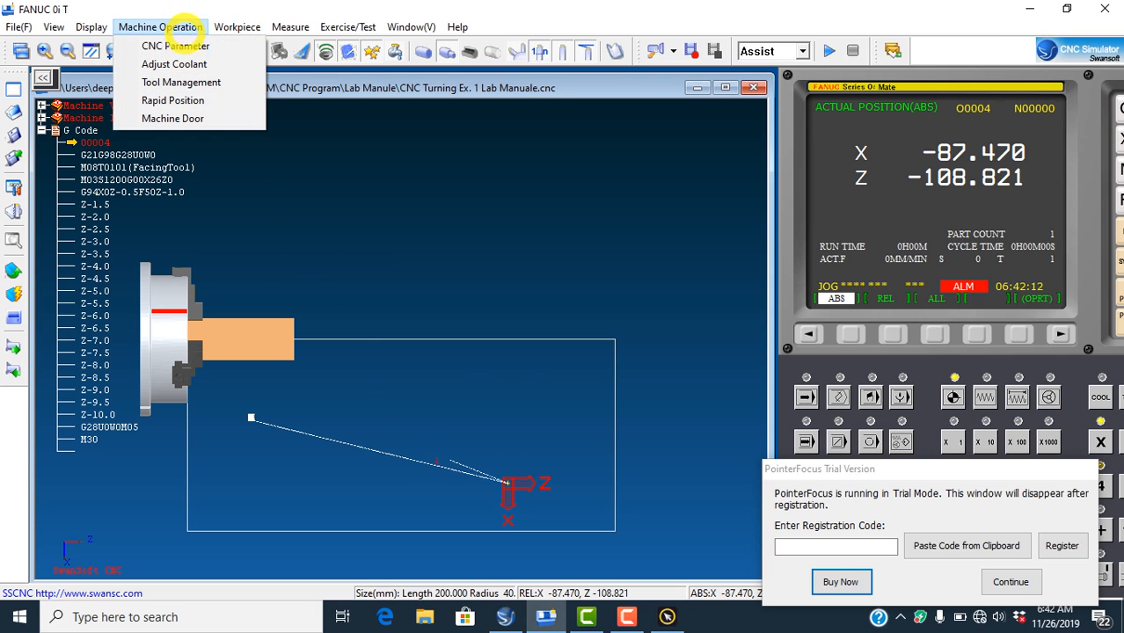
left_click(174, 81)
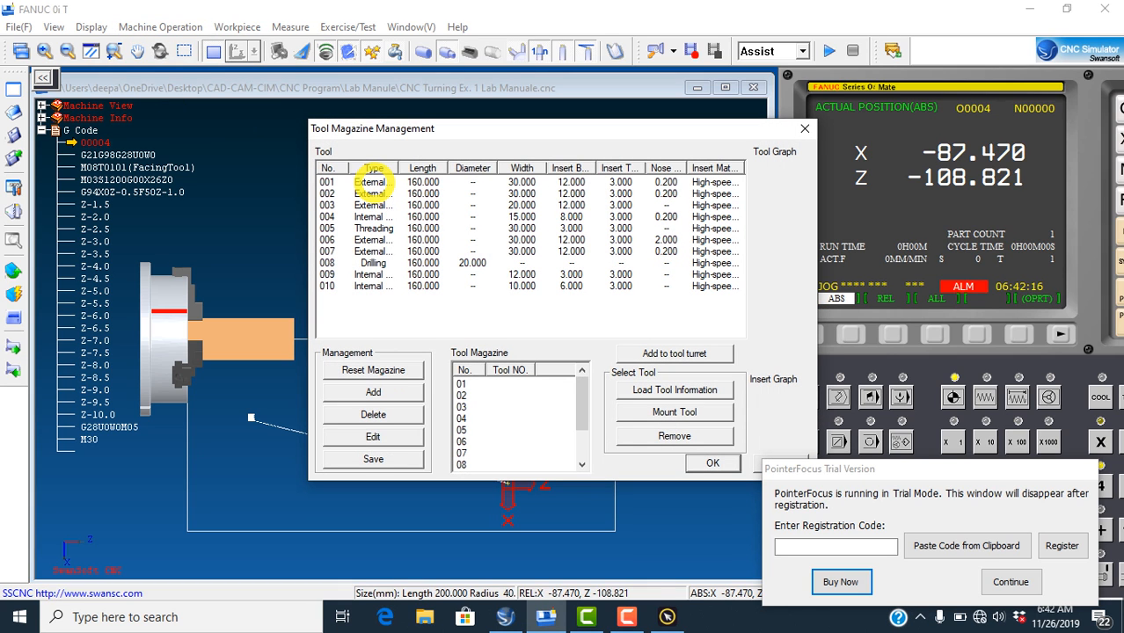
left_click(370, 184)
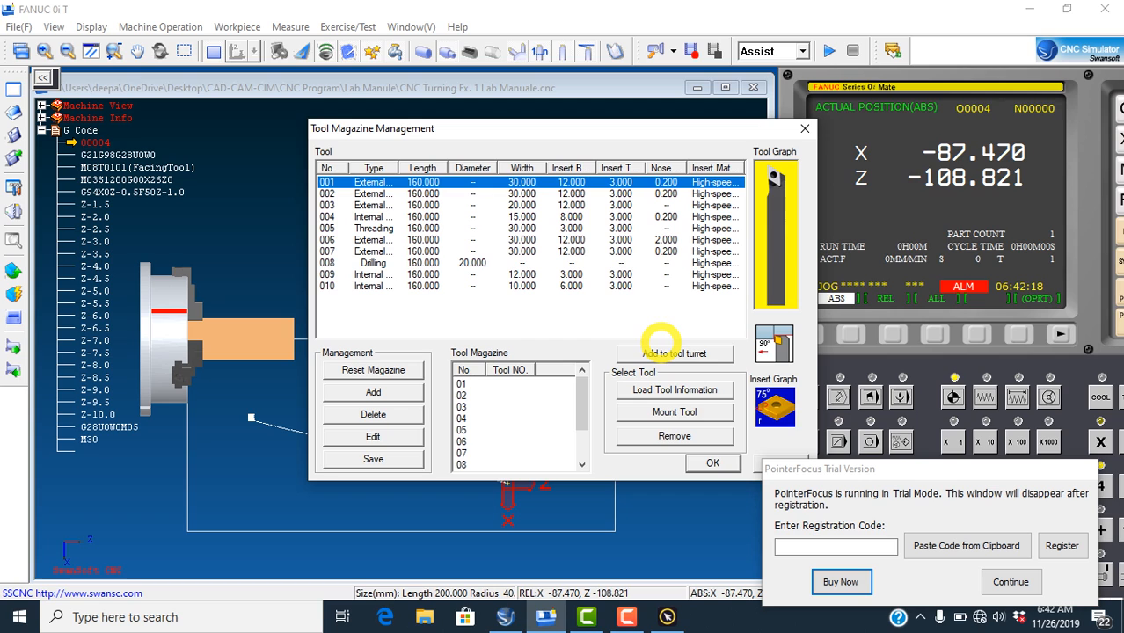
left_click(662, 352)
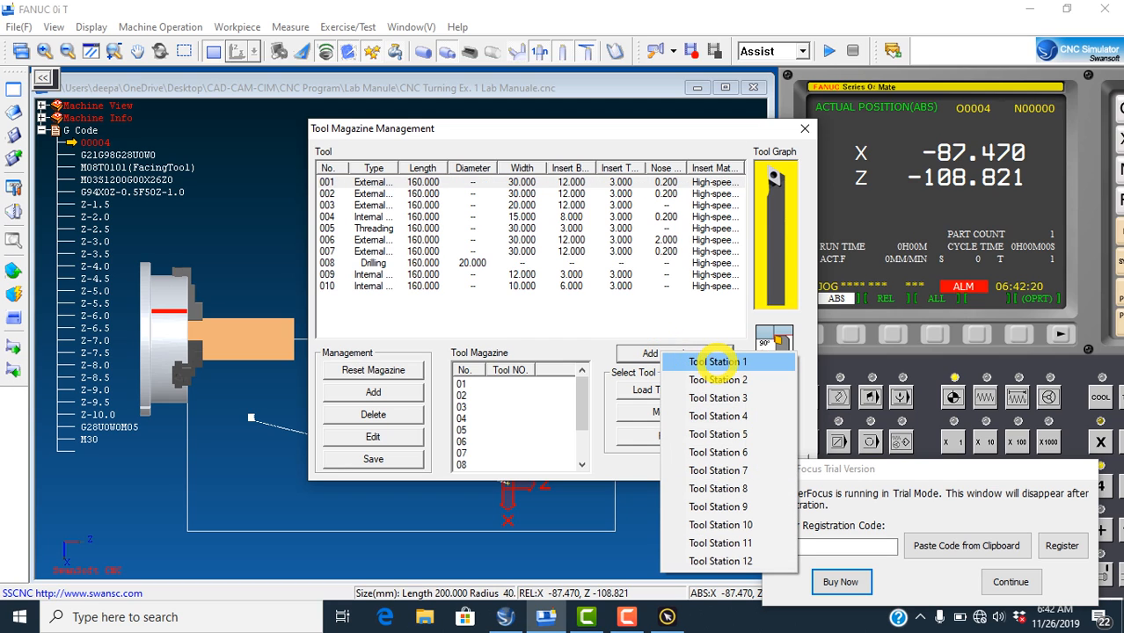
left_click(715, 362)
left_click(514, 383)
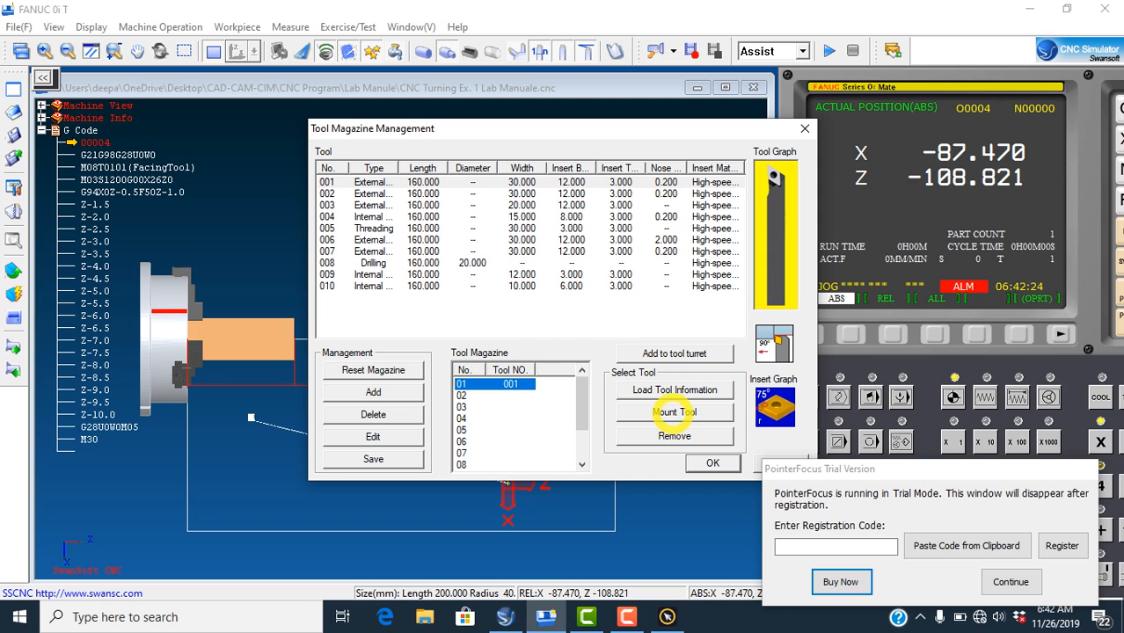
left_click(674, 413)
left_click(712, 463)
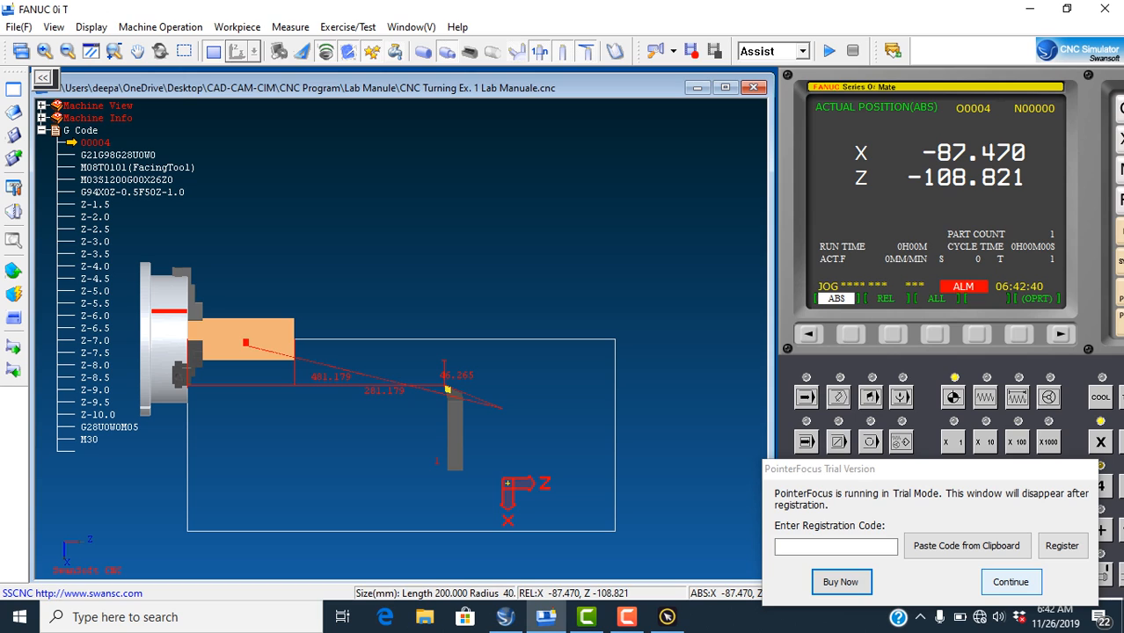
Return from the 2D view to the 3D machine display and set it to Front View
left_click(994, 582)
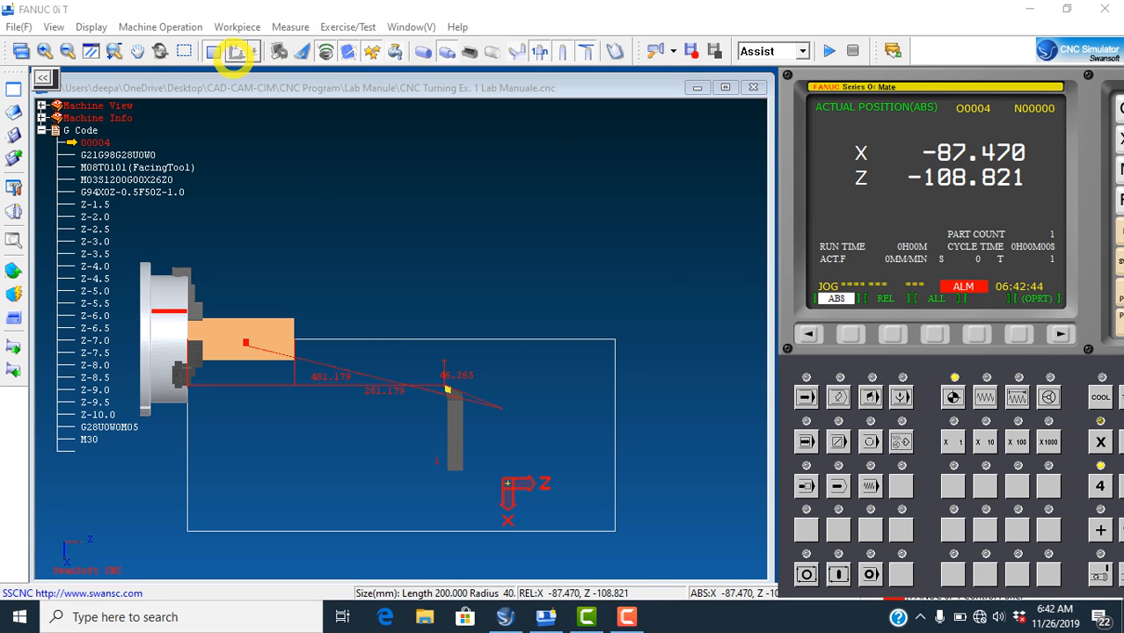
left_click(214, 52)
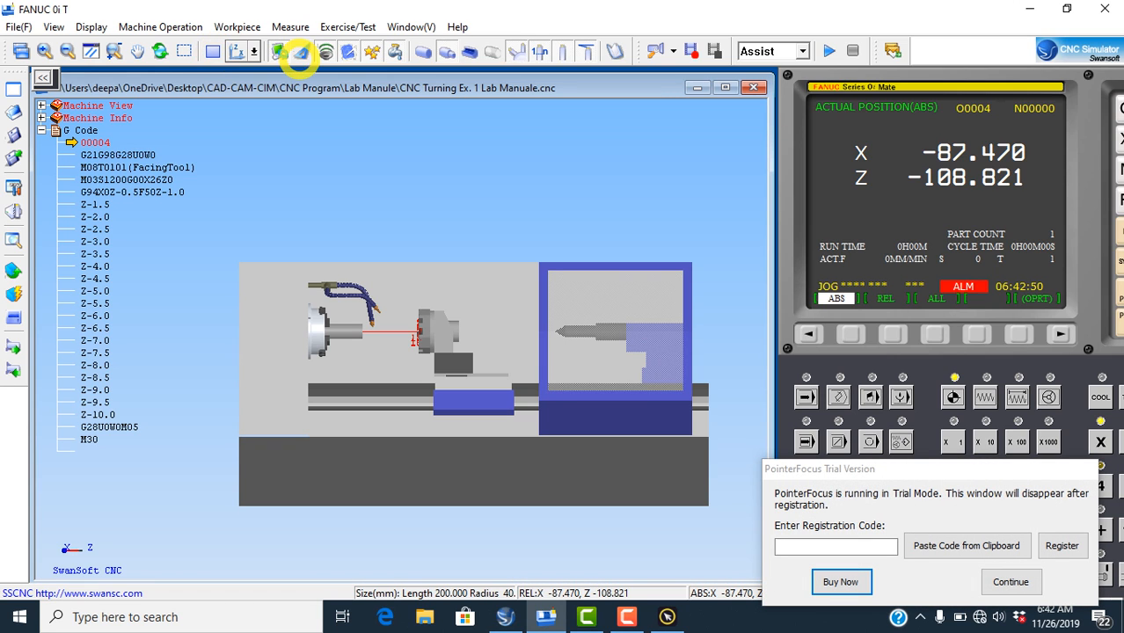
left_click(255, 51)
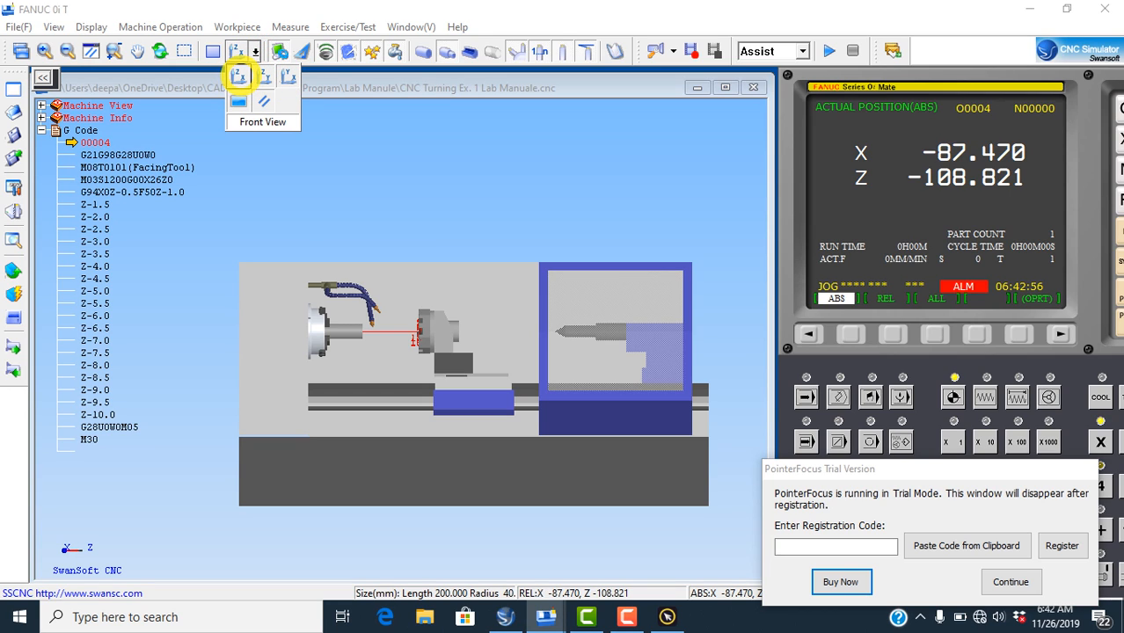
left_click(238, 76)
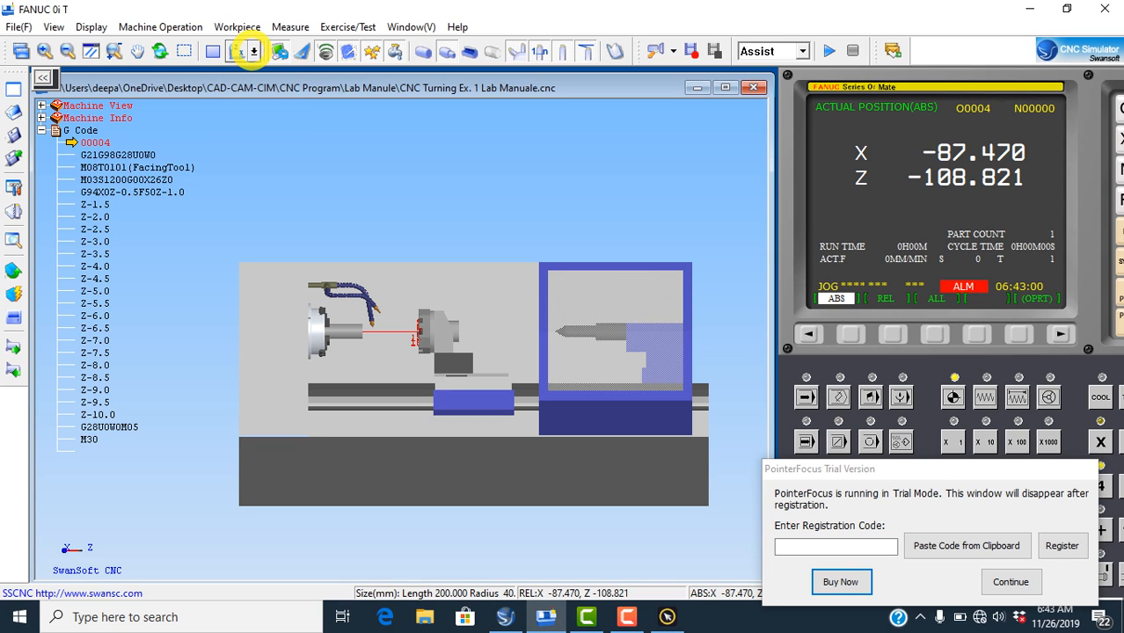
Show the lathe in Right View, followed by the top view
left_click(253, 51)
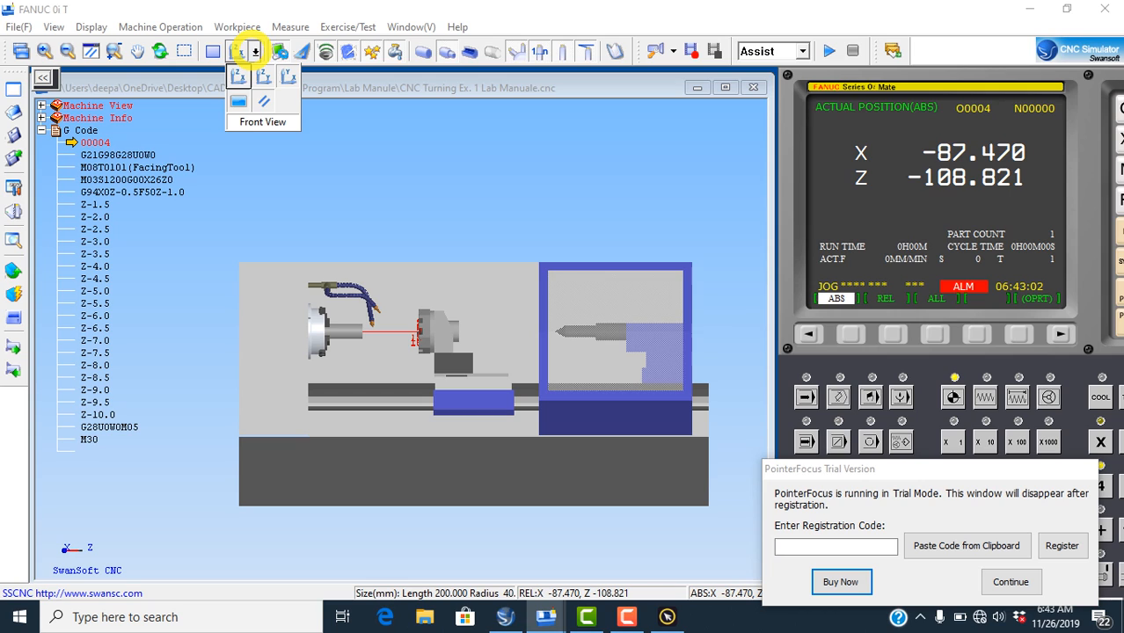
left_click(263, 76)
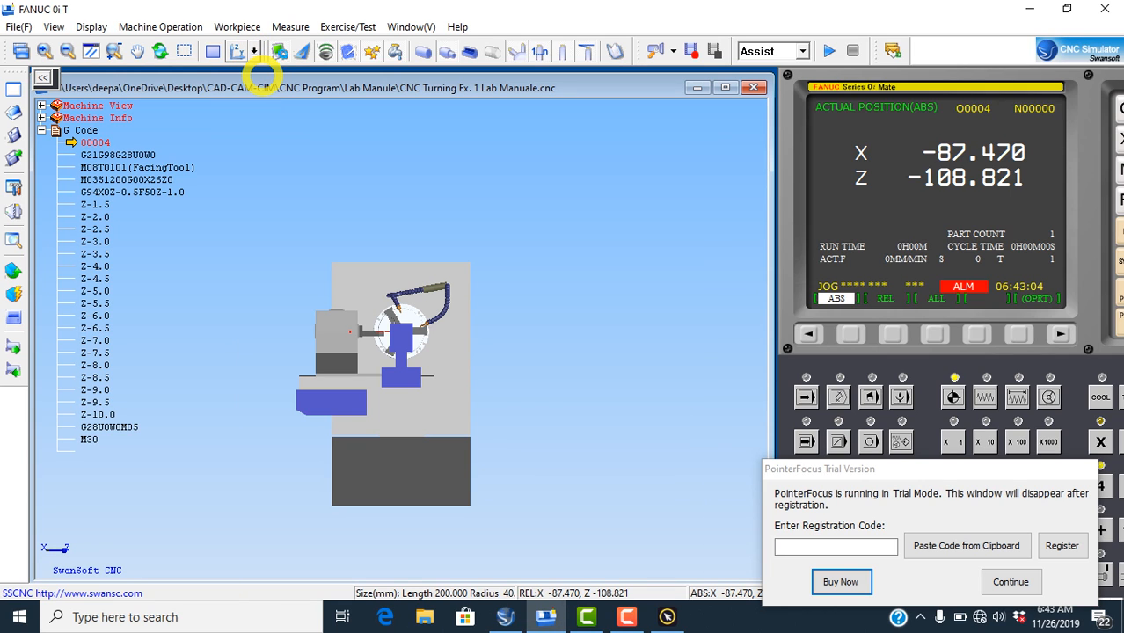
left_click(253, 51)
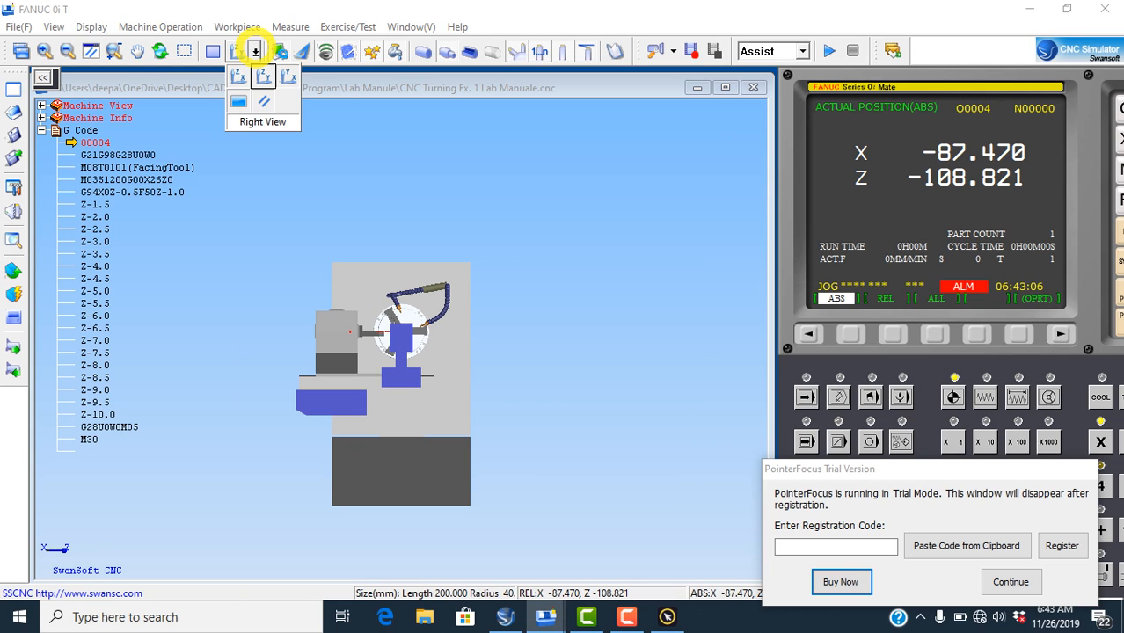
left_click(289, 75)
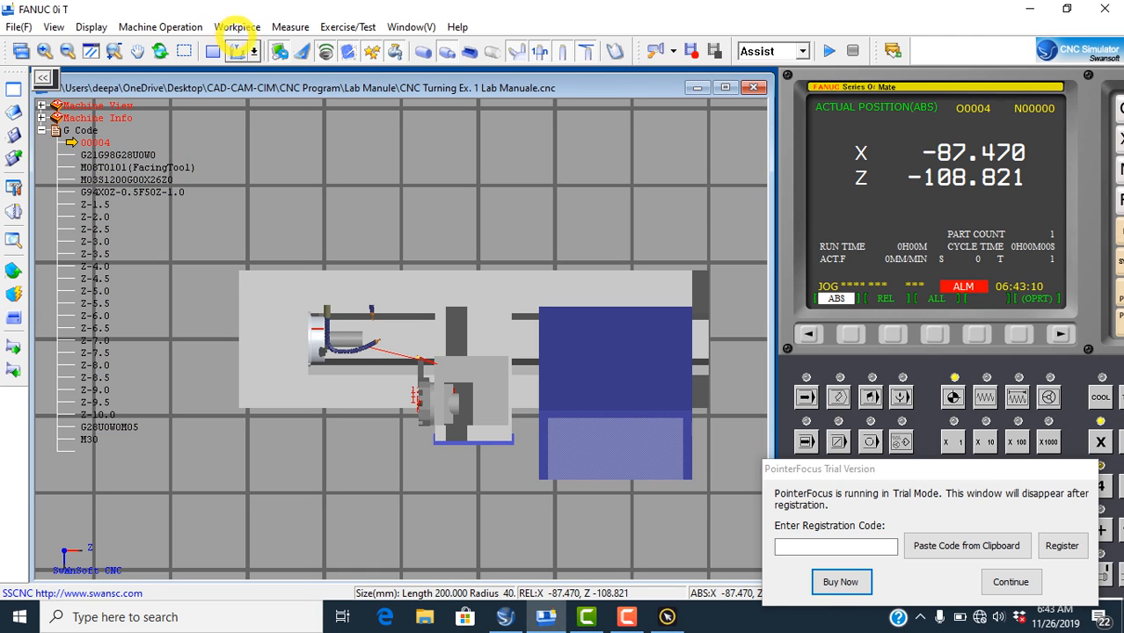
Return the lathe to the frontal 3D view, and switch the machine body display off and back on twice
left_click(253, 51)
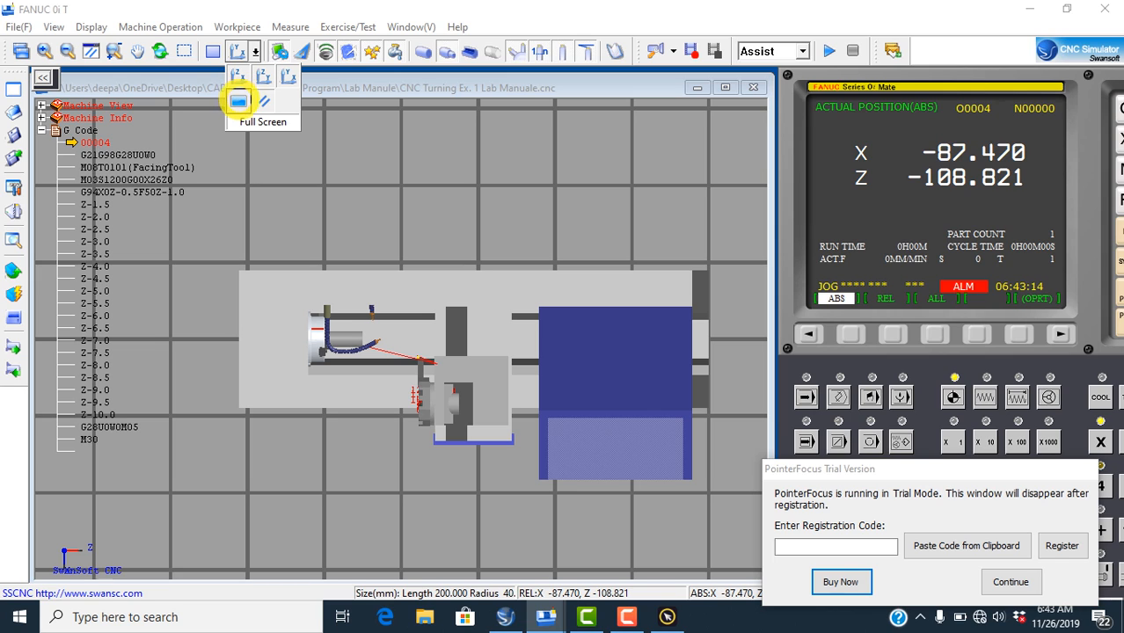
left_click(265, 101)
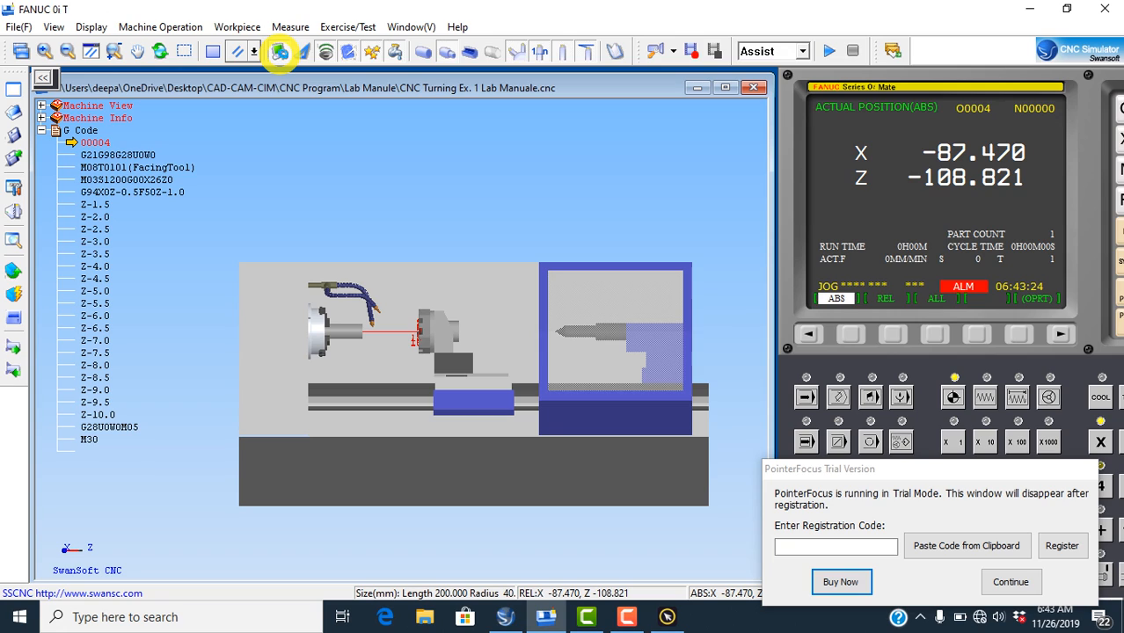
left_click(279, 51)
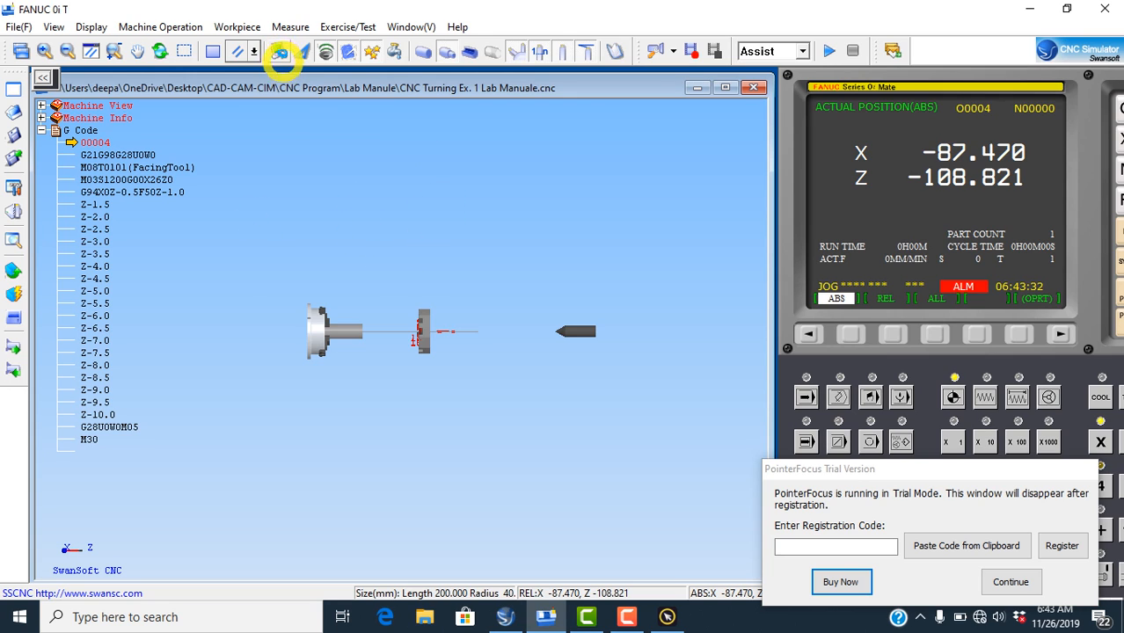
left_click(279, 51)
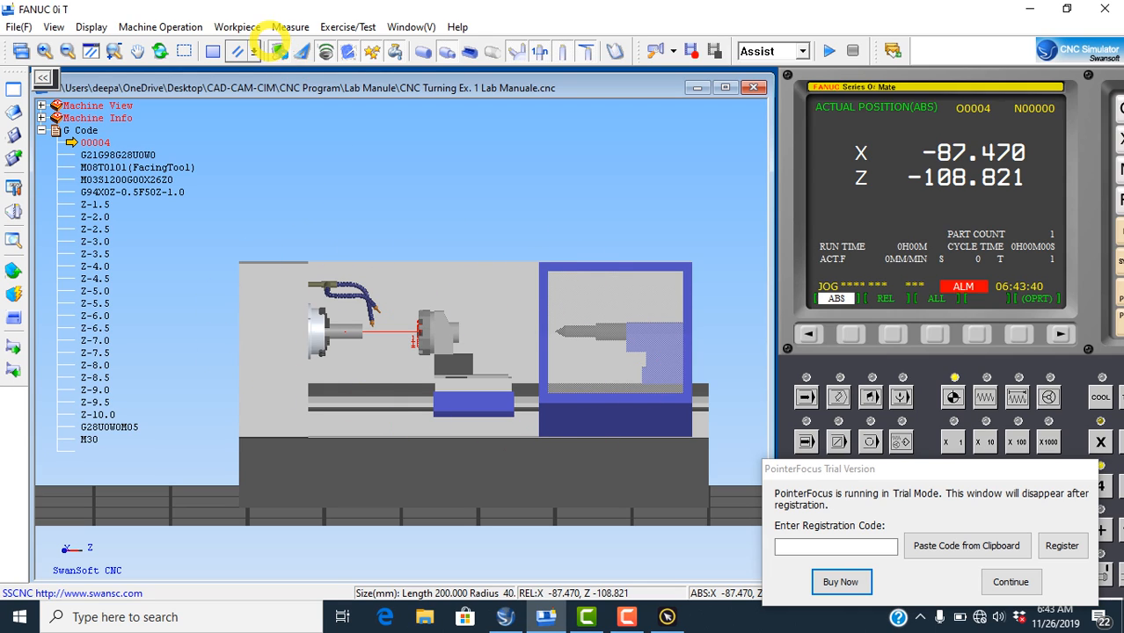
left_click(278, 51)
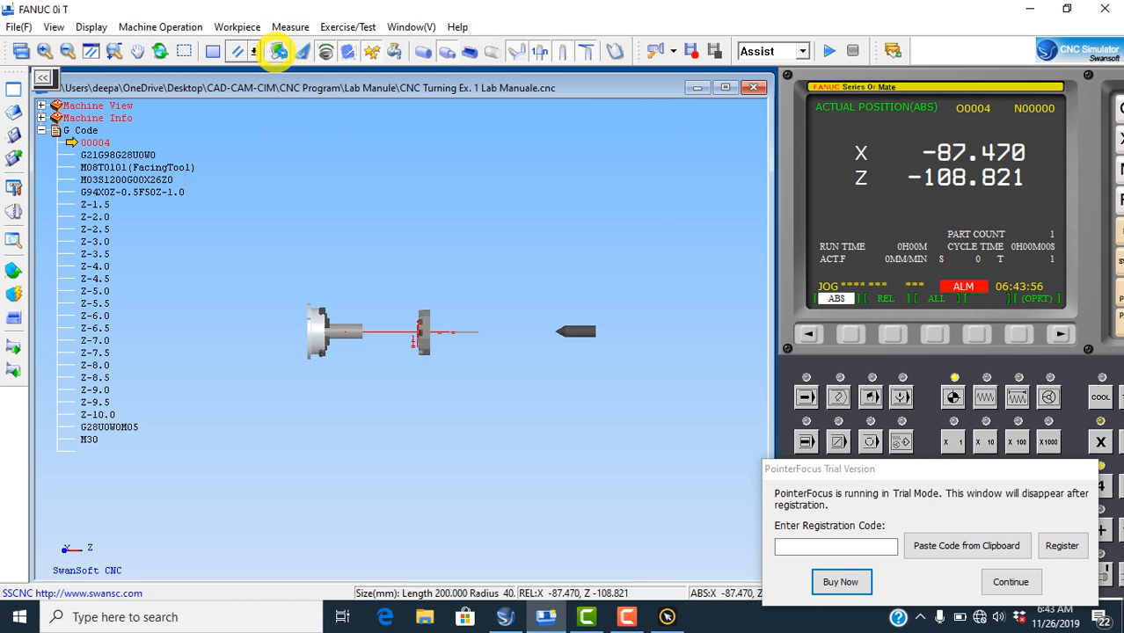
left_click(278, 51)
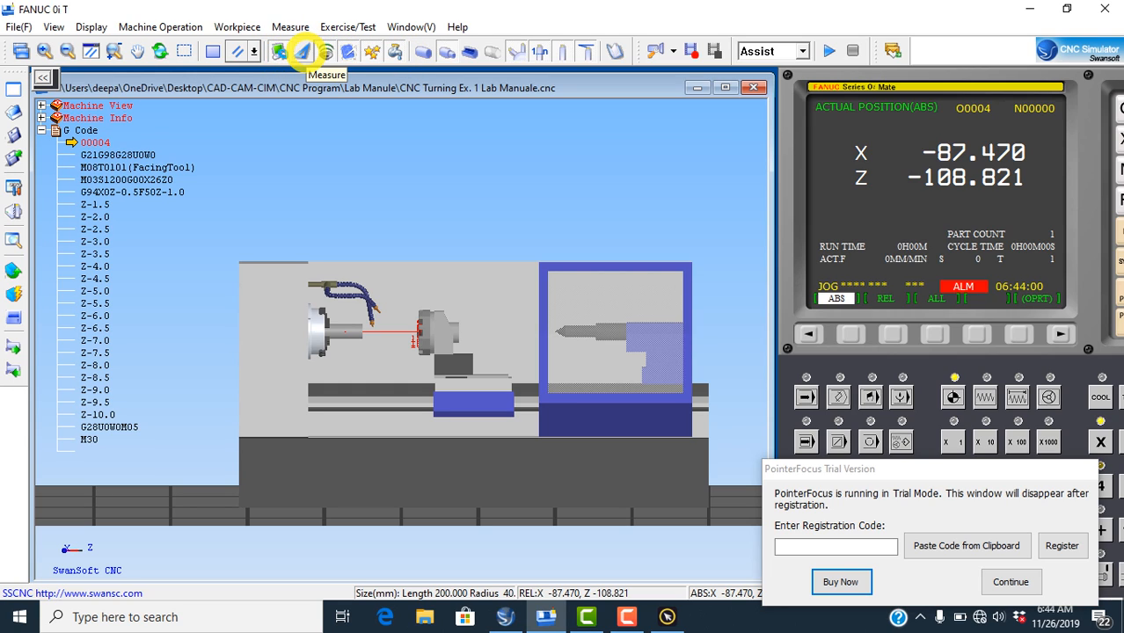
Measure the workpiece's two upper corners as feature points with the caliper, and close the measurement readings
left_click(302, 51)
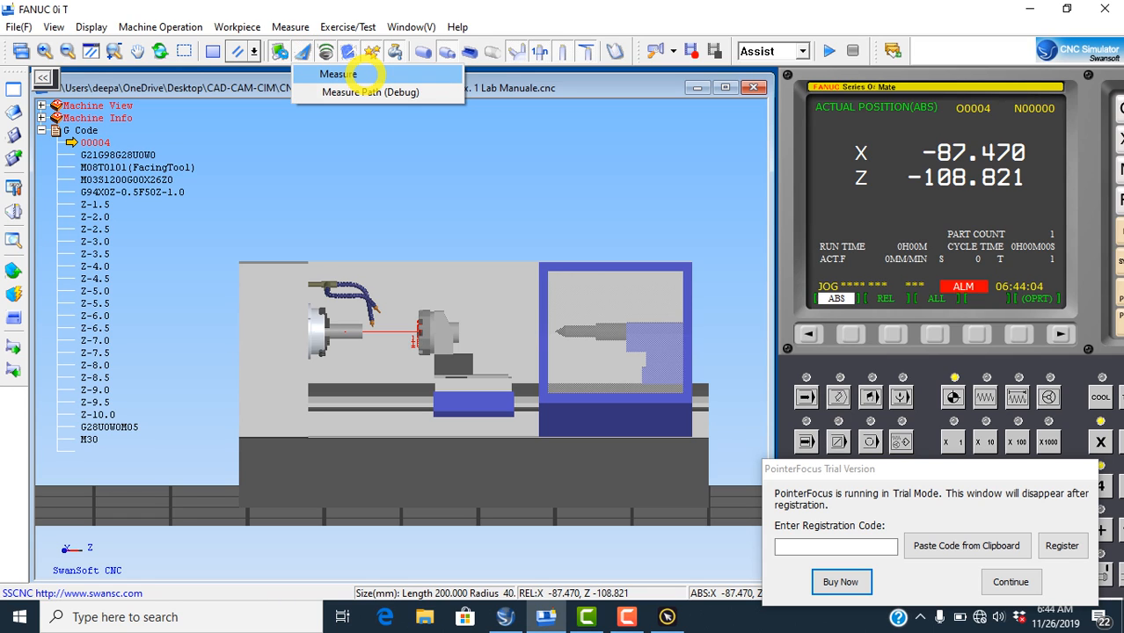
left_click(366, 74)
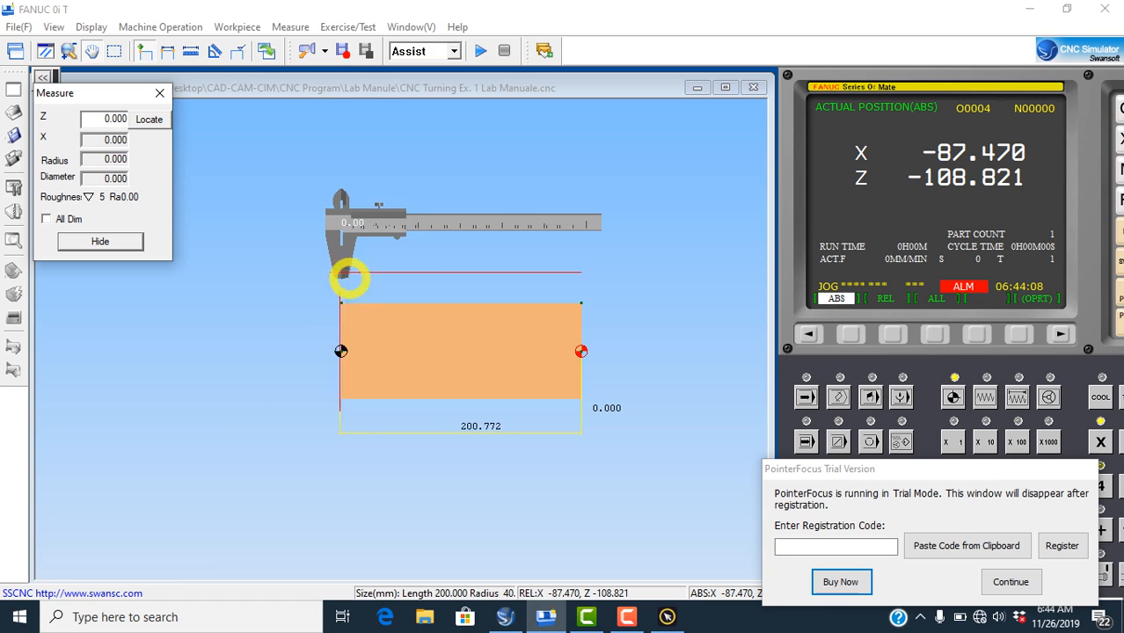
left_click(347, 301)
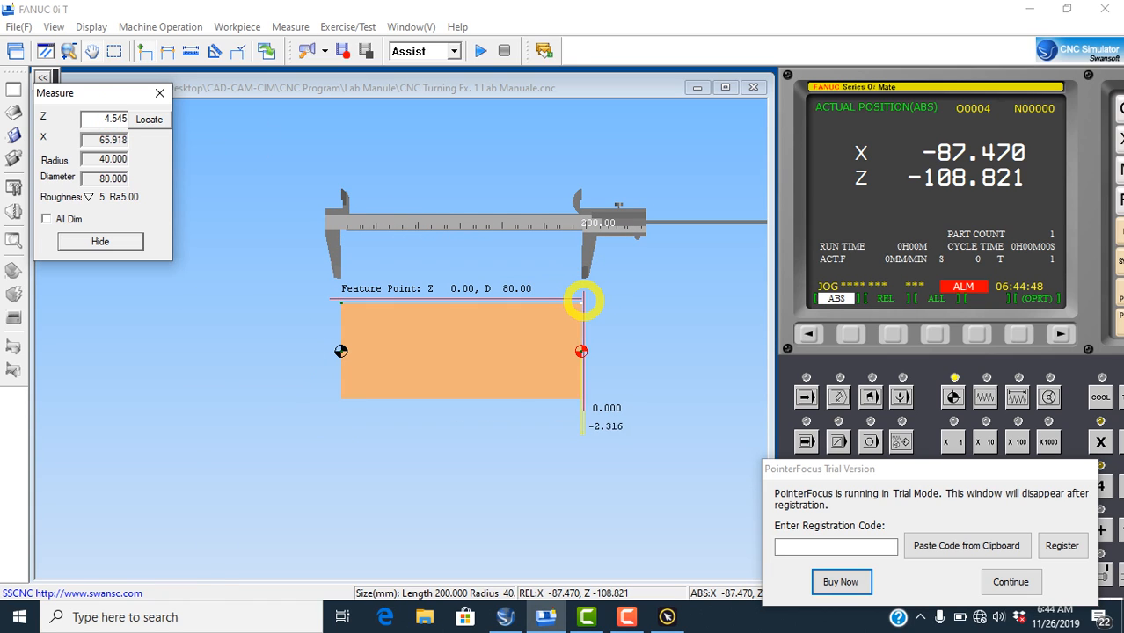
mouse_move(581, 303)
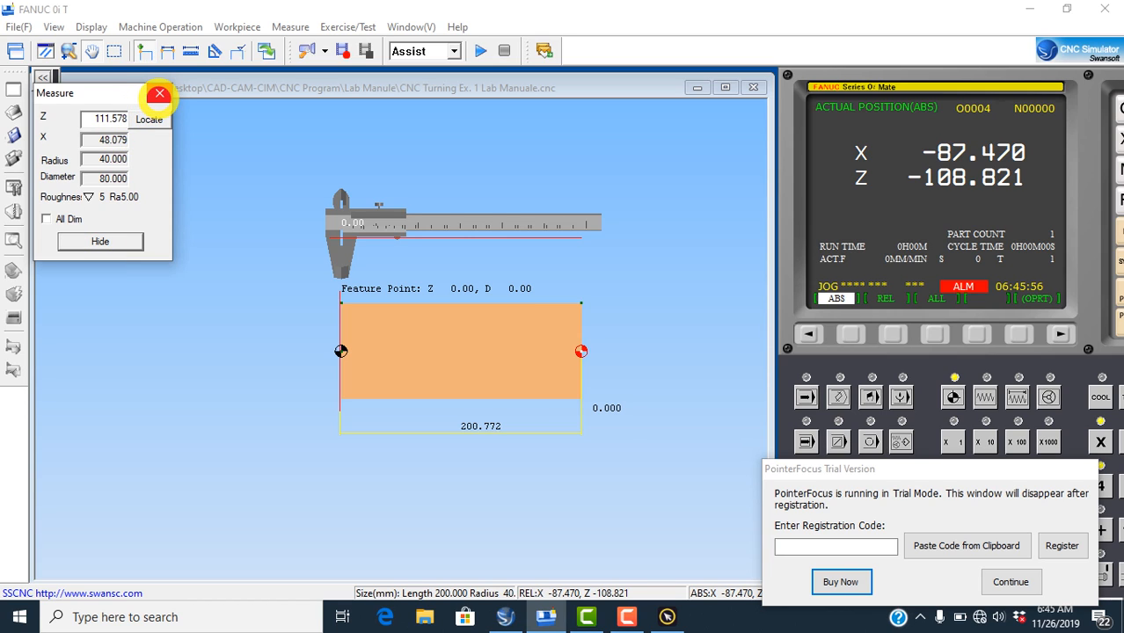
left_click(159, 93)
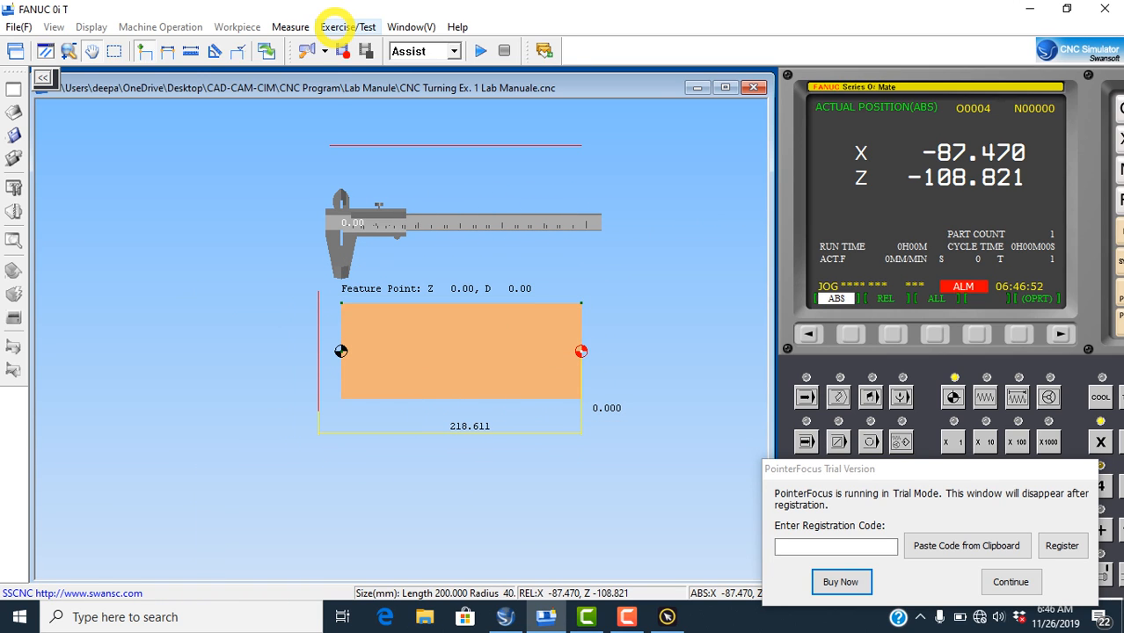
Review the available measurement types, try Feature Line on the workpiece, and exit measuring mode
left_click(291, 27)
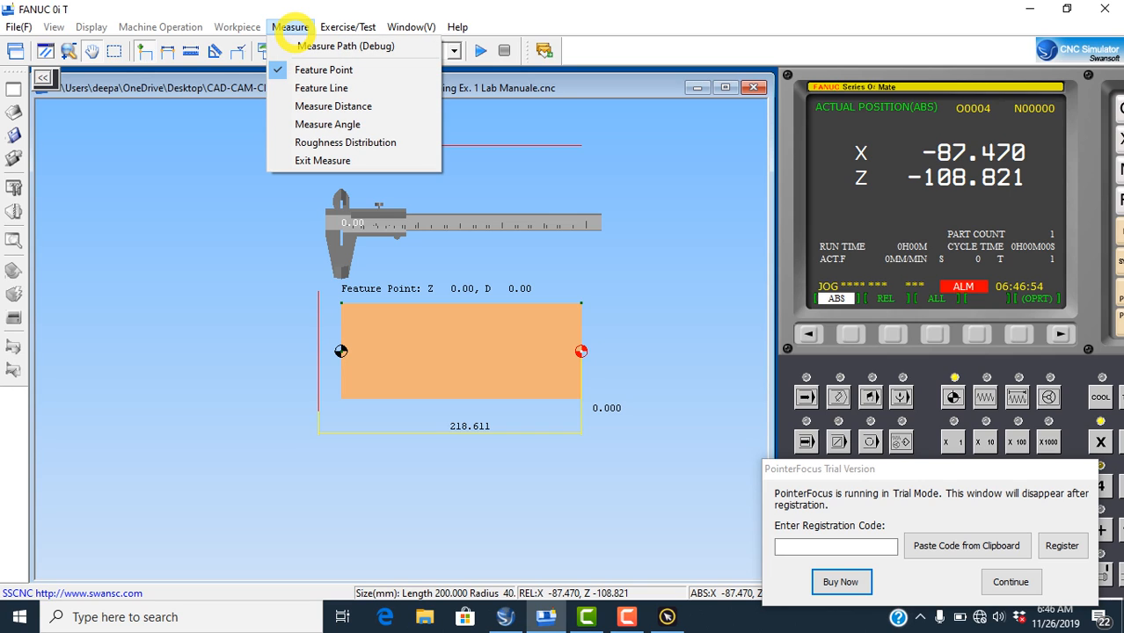
left_click(292, 28)
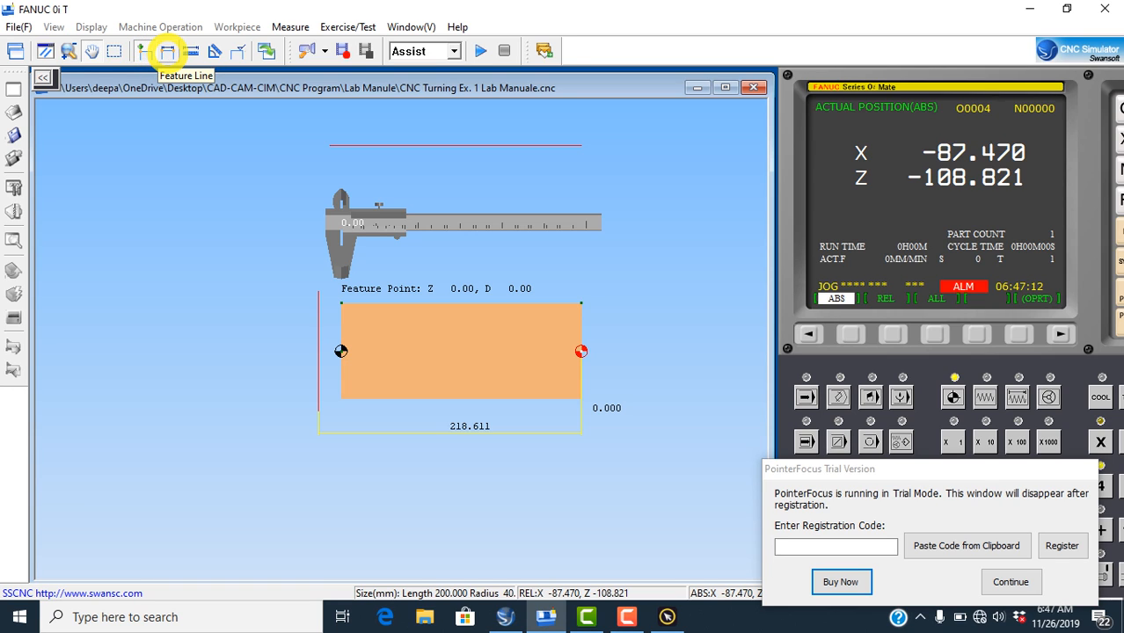
left_click(167, 51)
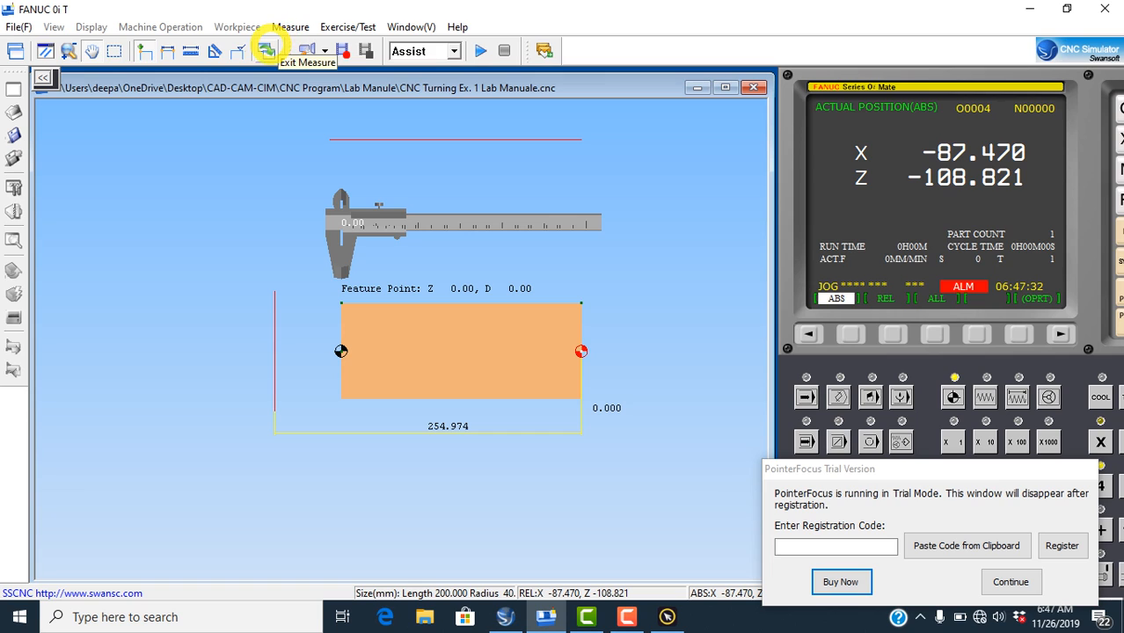
left_click(265, 51)
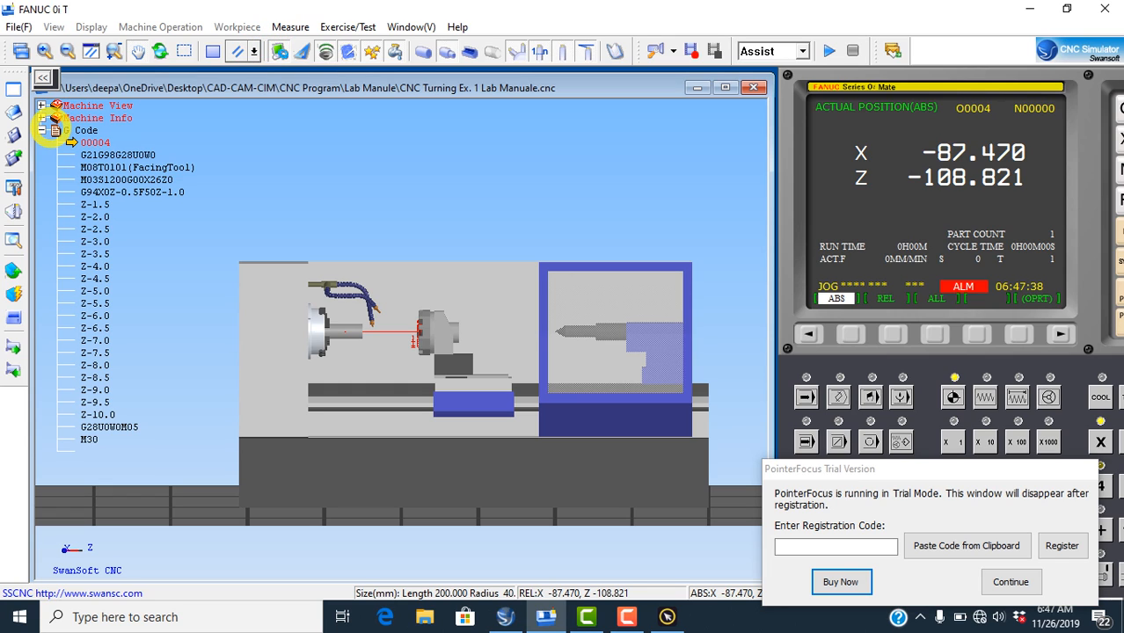
Collapse the G Code branch of the machine tree and dismiss the PointerFocus trial reminder
left_click(43, 131)
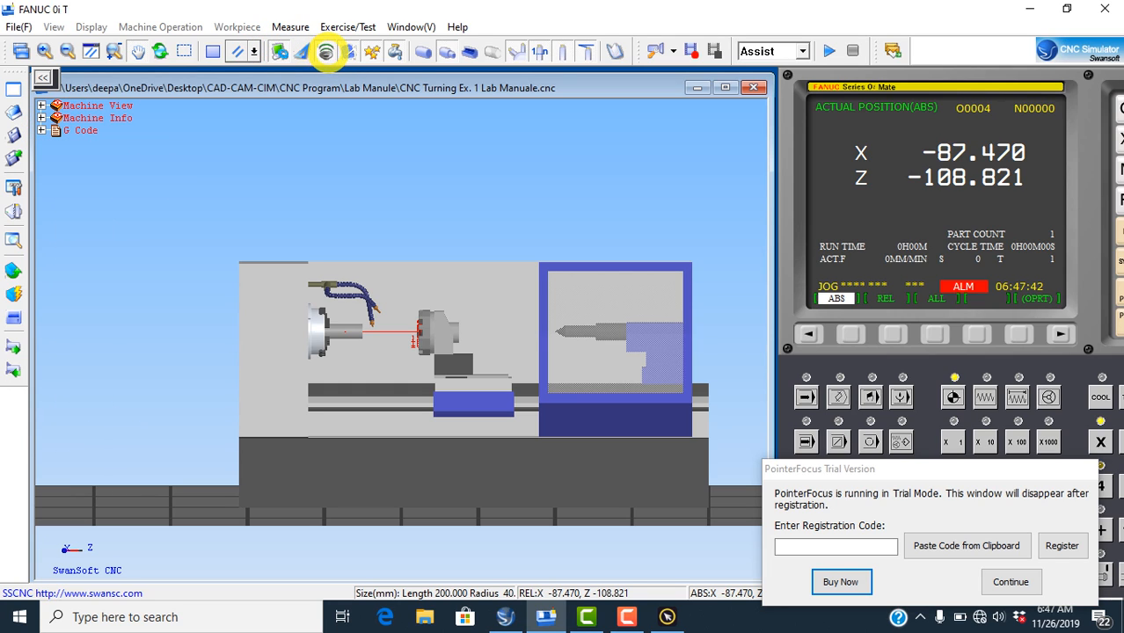
left_click(325, 51)
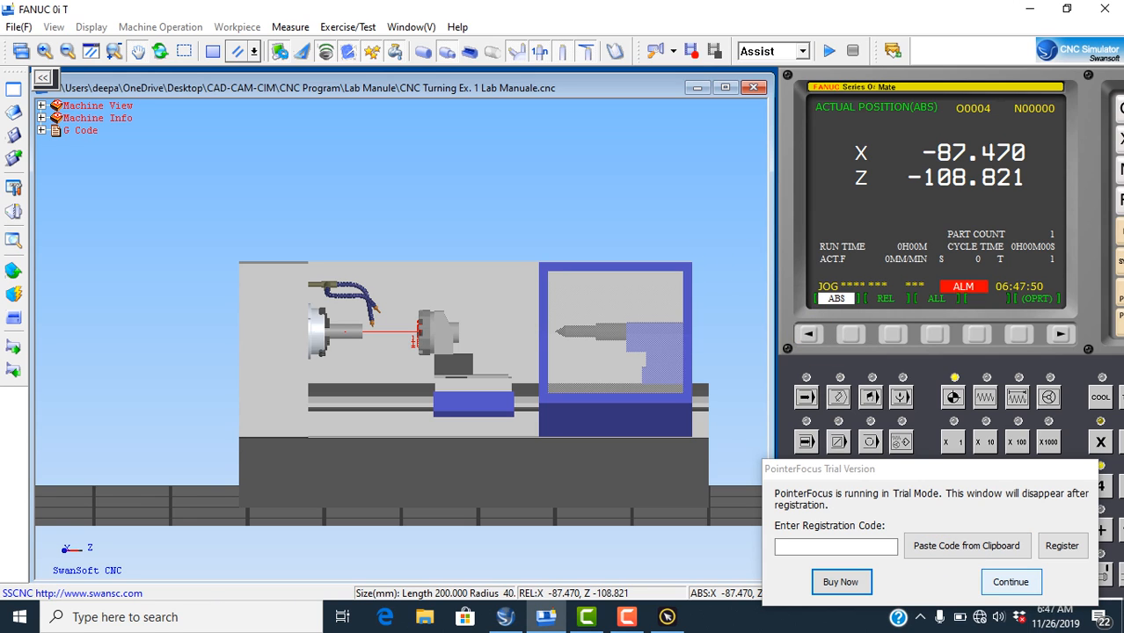
left_click(1010, 581)
left_click(630, 615)
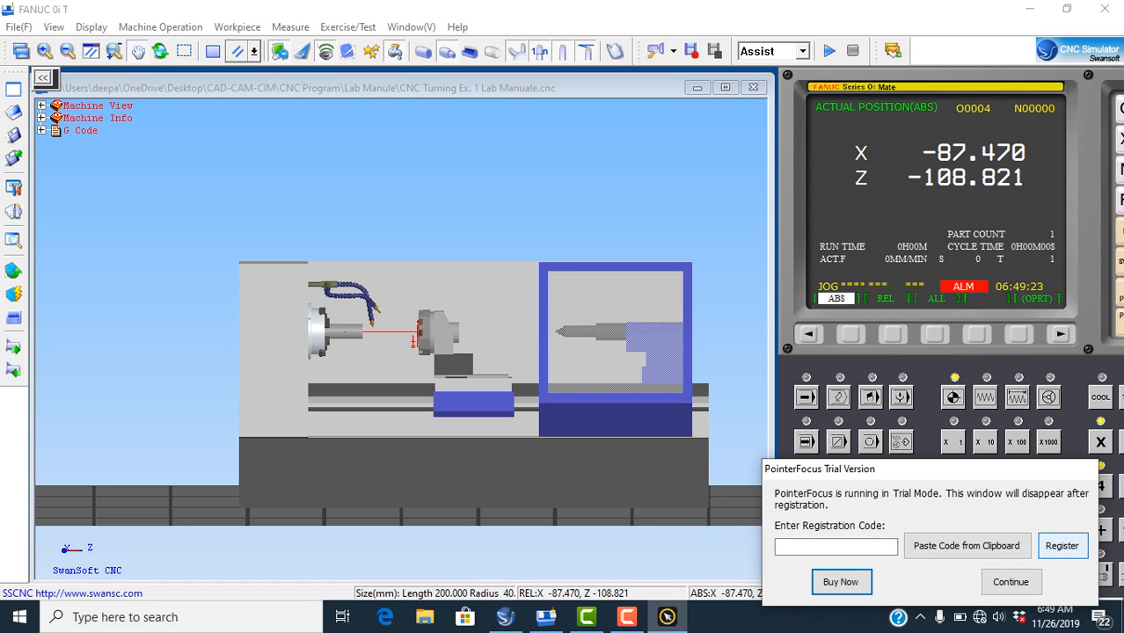
left_click(1011, 581)
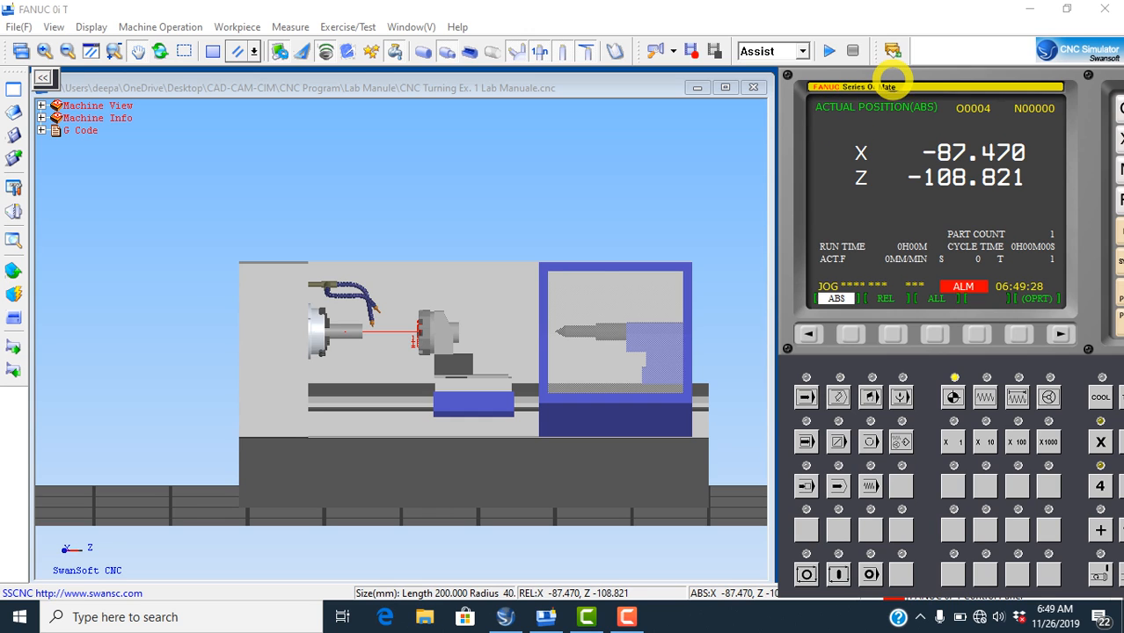
Reposition the FANUC display panel and the operation panel so all keys are visible, and show the MDI program page
left_click_drag(912, 76, 709, 70)
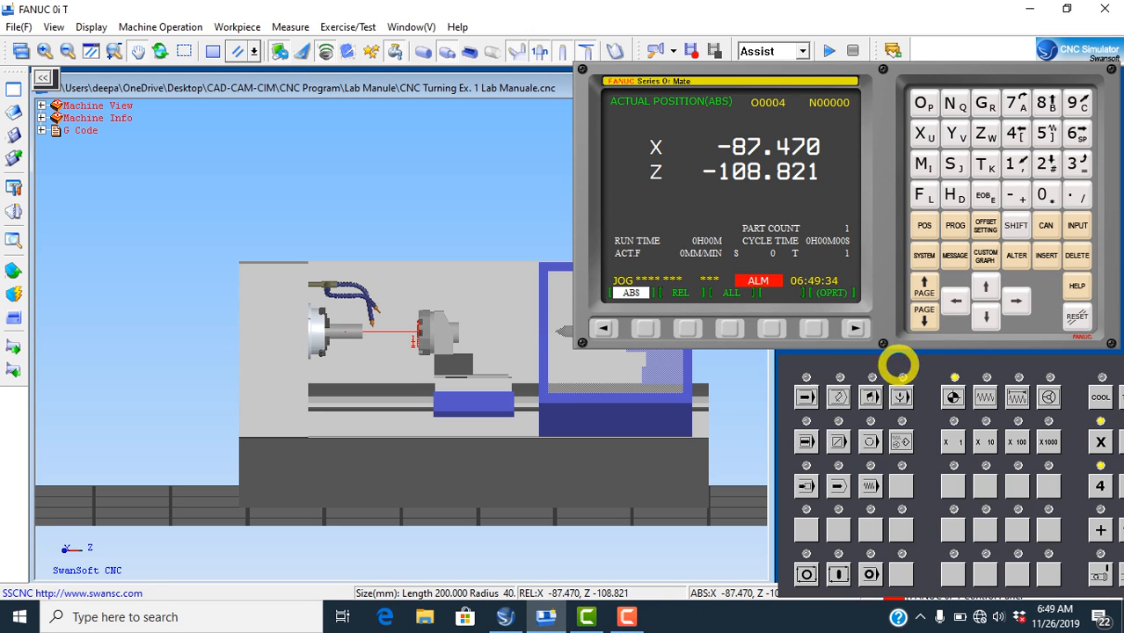
left_click_drag(957, 360, 690, 357)
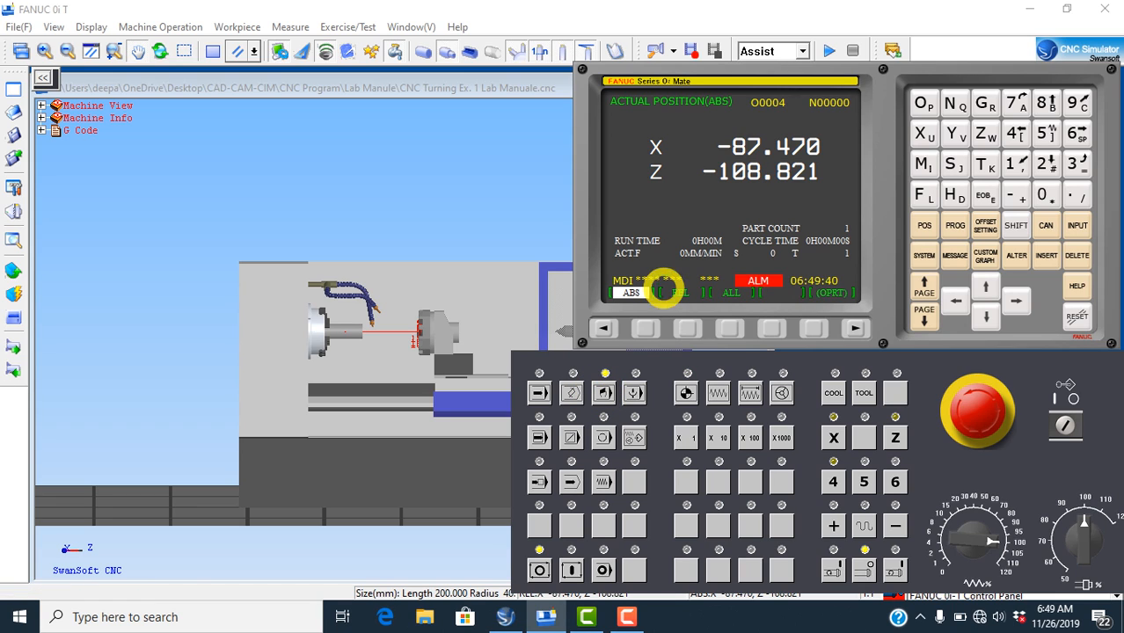
left_click(956, 225)
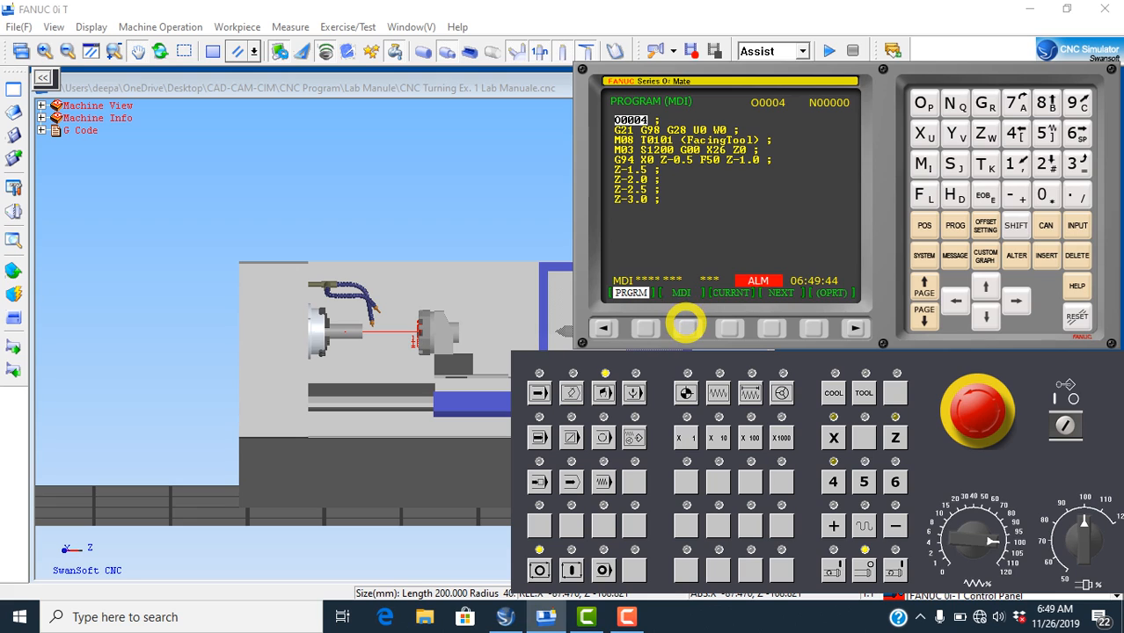
left_click(686, 327)
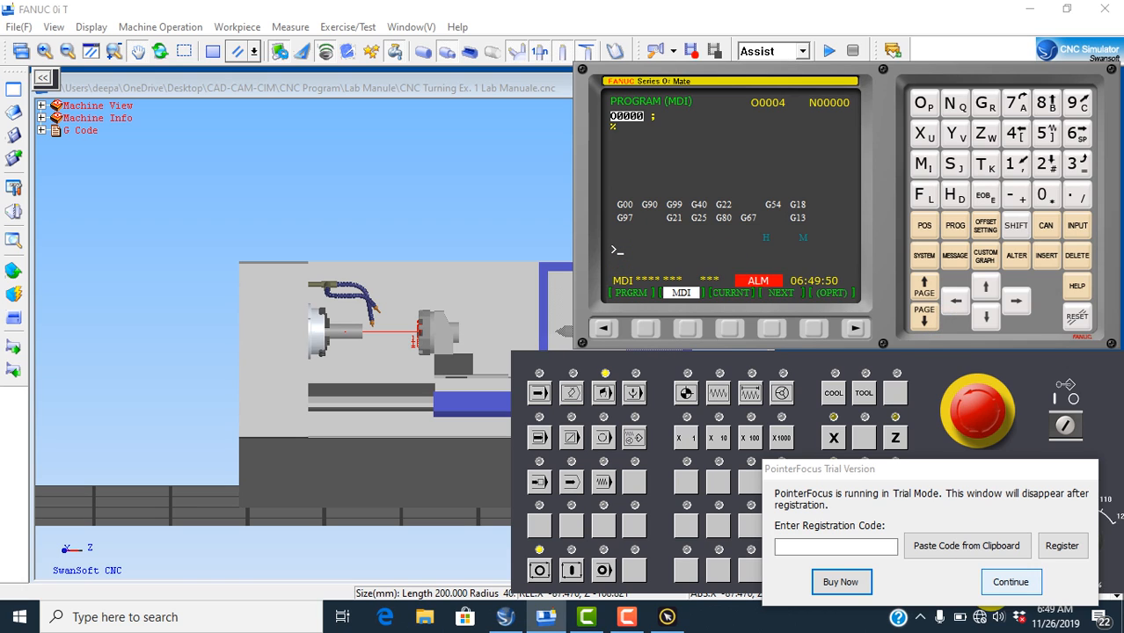
Insert the block G54 M03 T0101 S1200 into the MDI program and try to start it
left_click(988, 588)
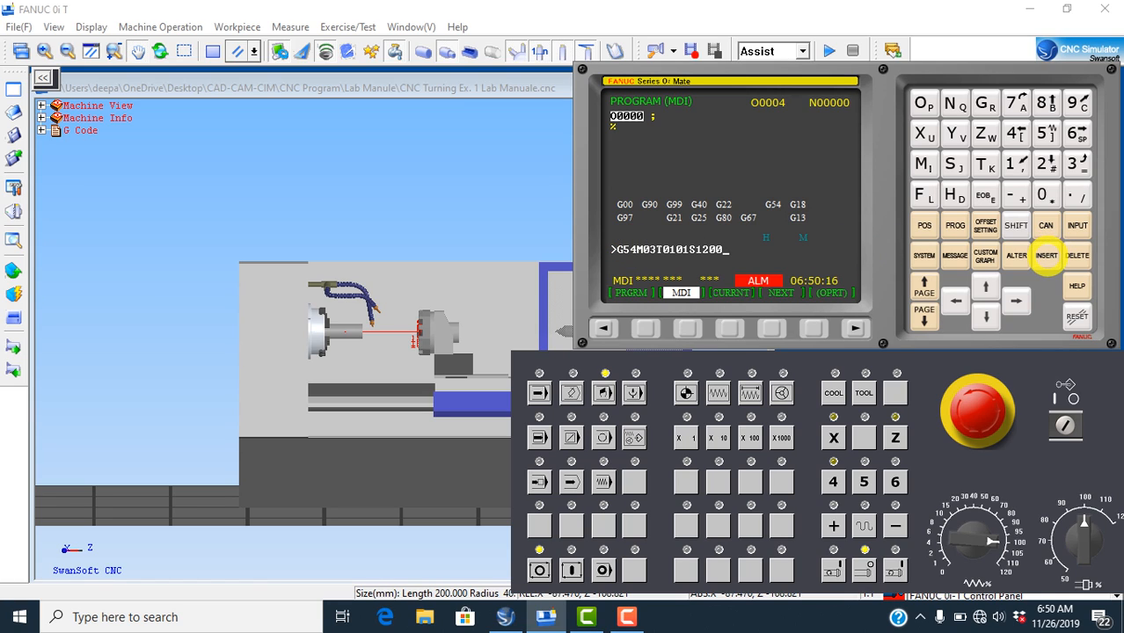
left_click(1046, 256)
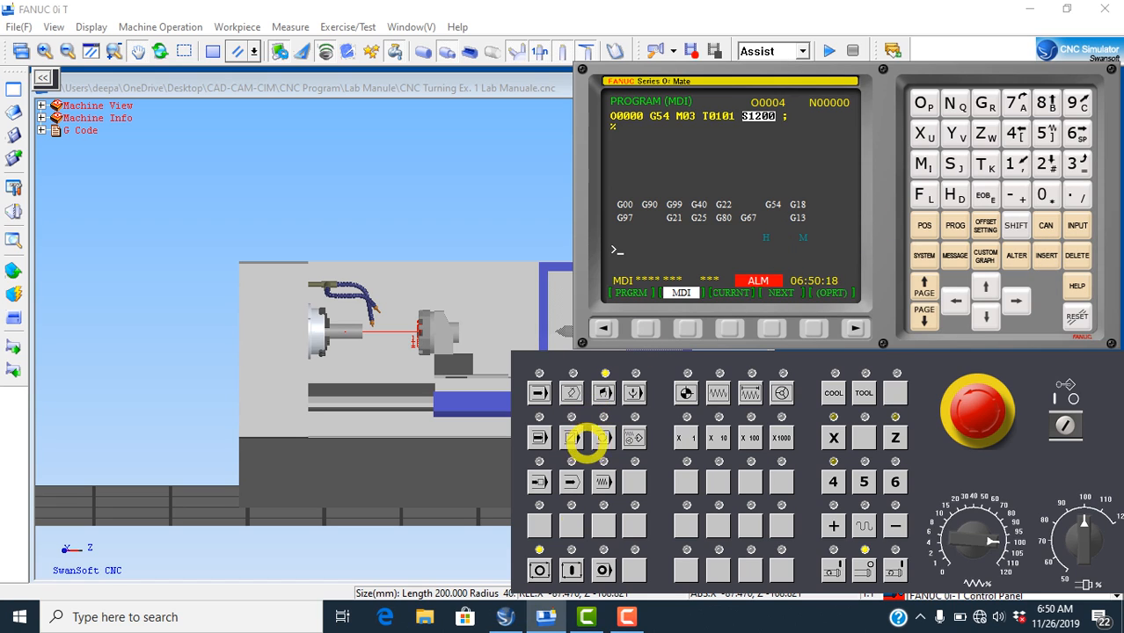
left_click(572, 570)
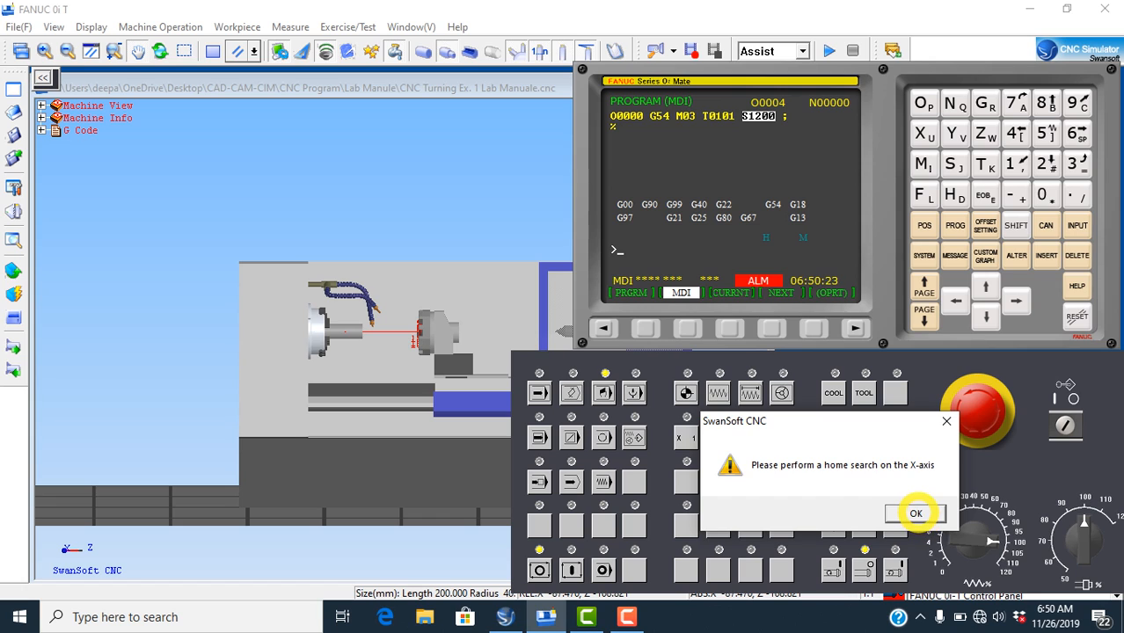
left_click(916, 514)
Home the X and Z axes in reference return mode
left_click(690, 392)
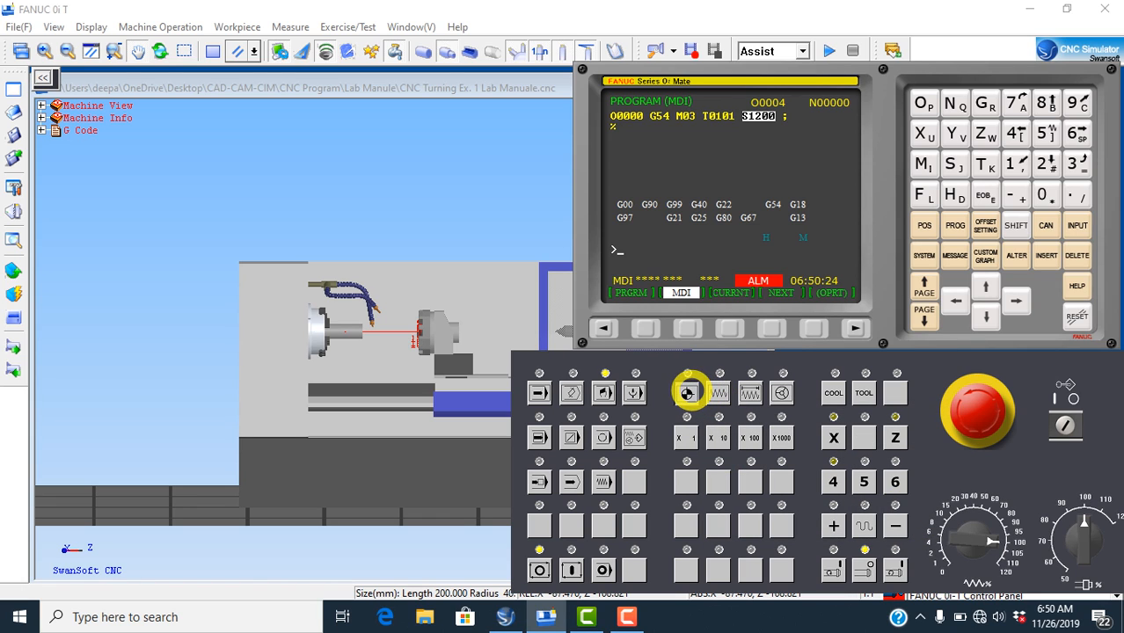
left_click(833, 436)
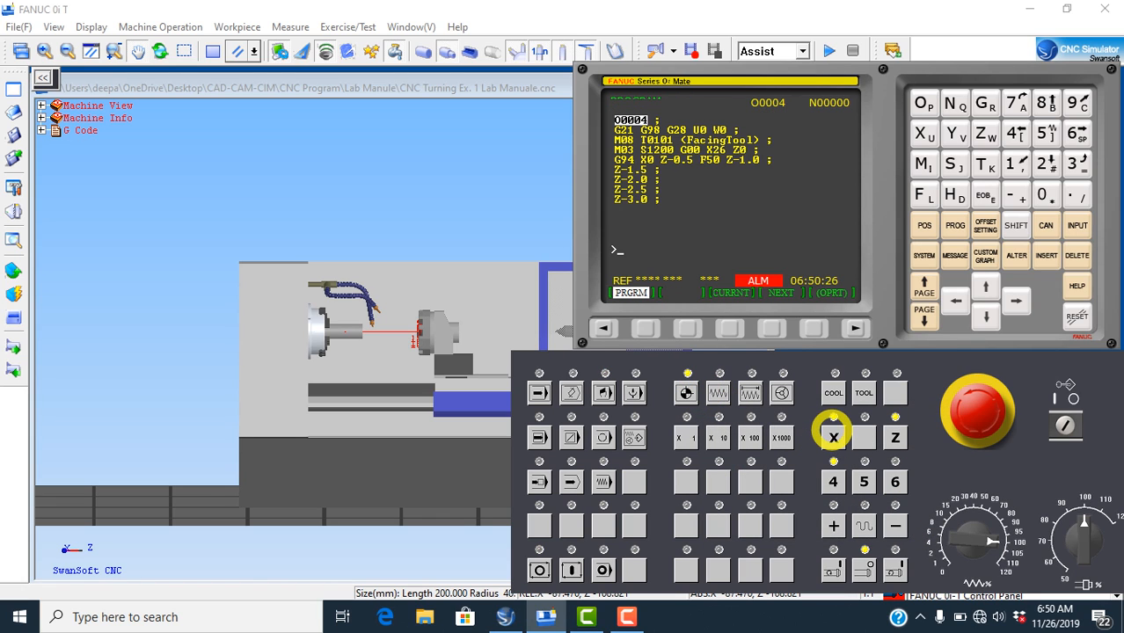
left_click(896, 437)
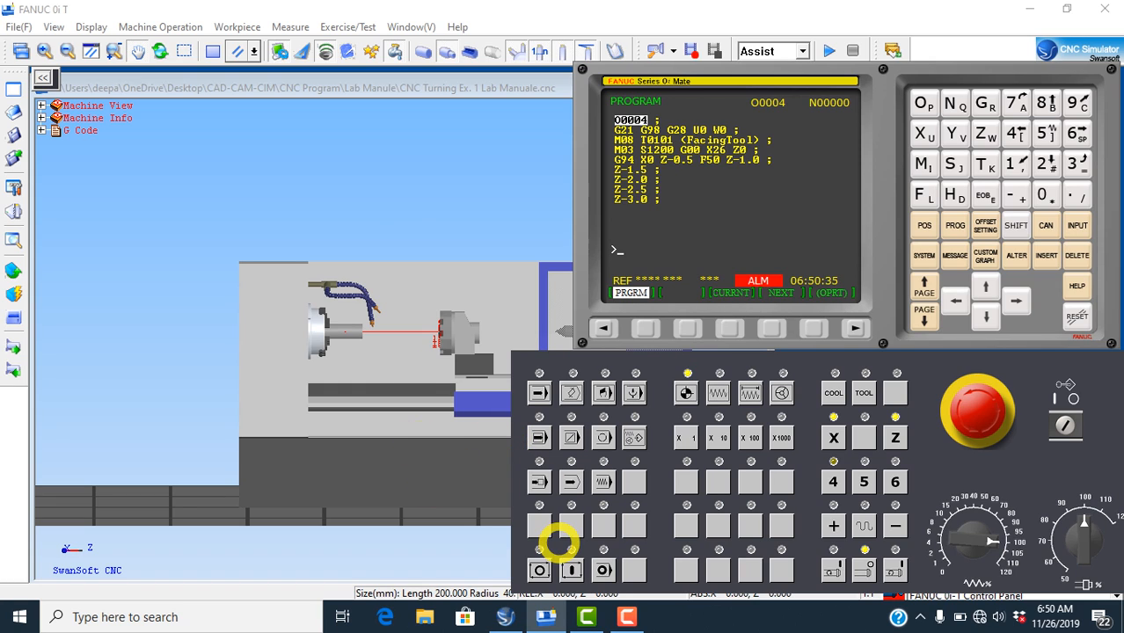
Run the MDI block G54 M03 T0101 S1200 to start the spindle, and stop the spindle
left_click(601, 392)
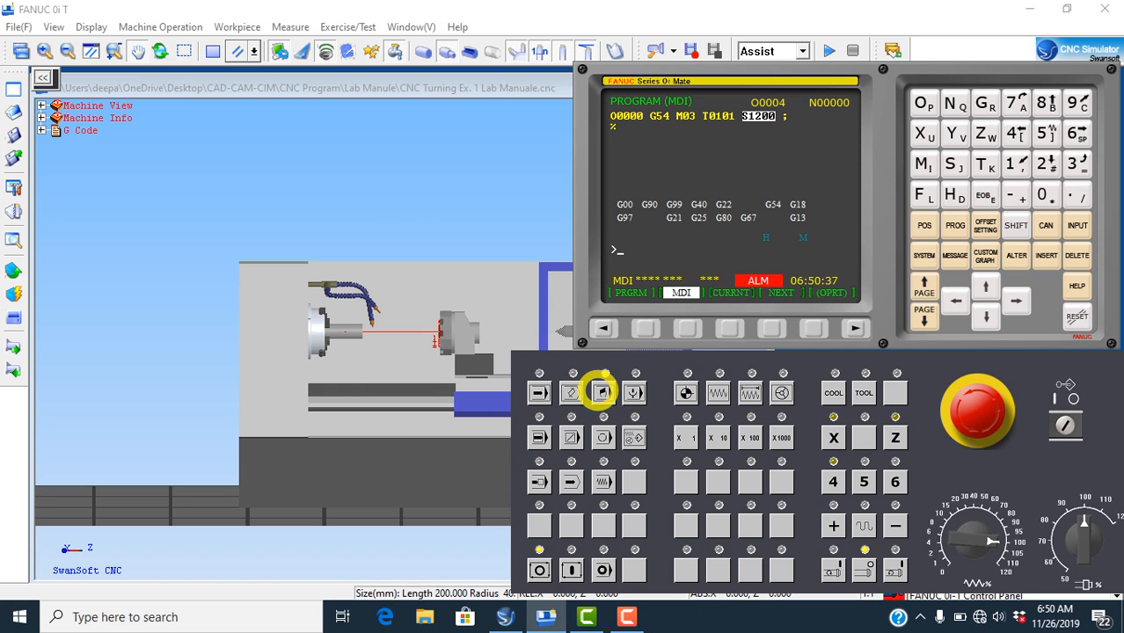
left_click(539, 570)
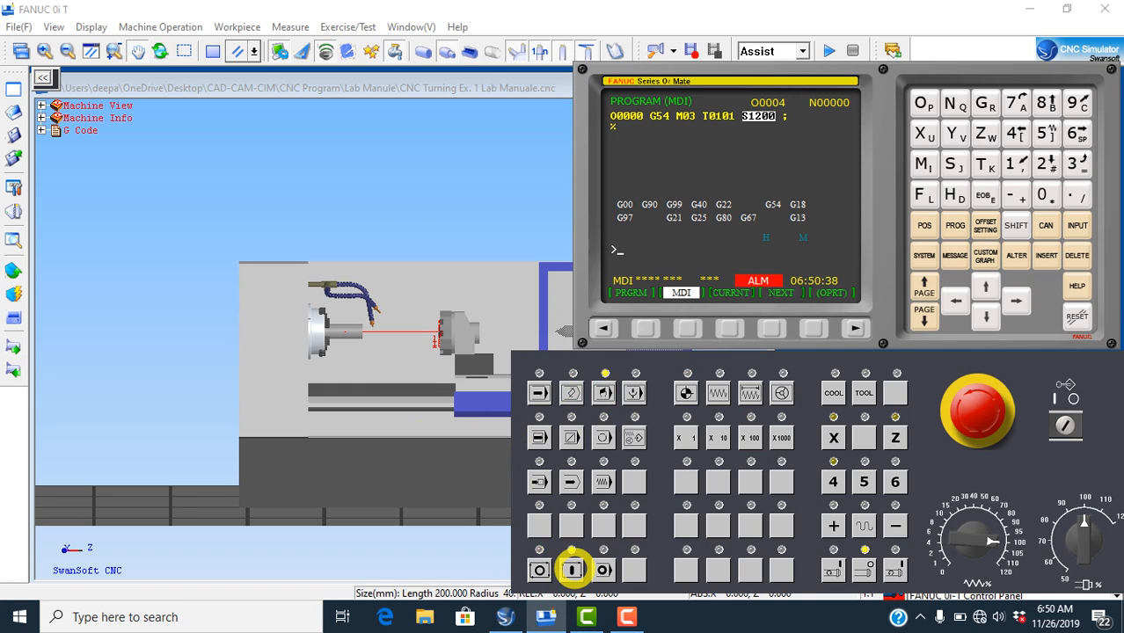
left_click(572, 570)
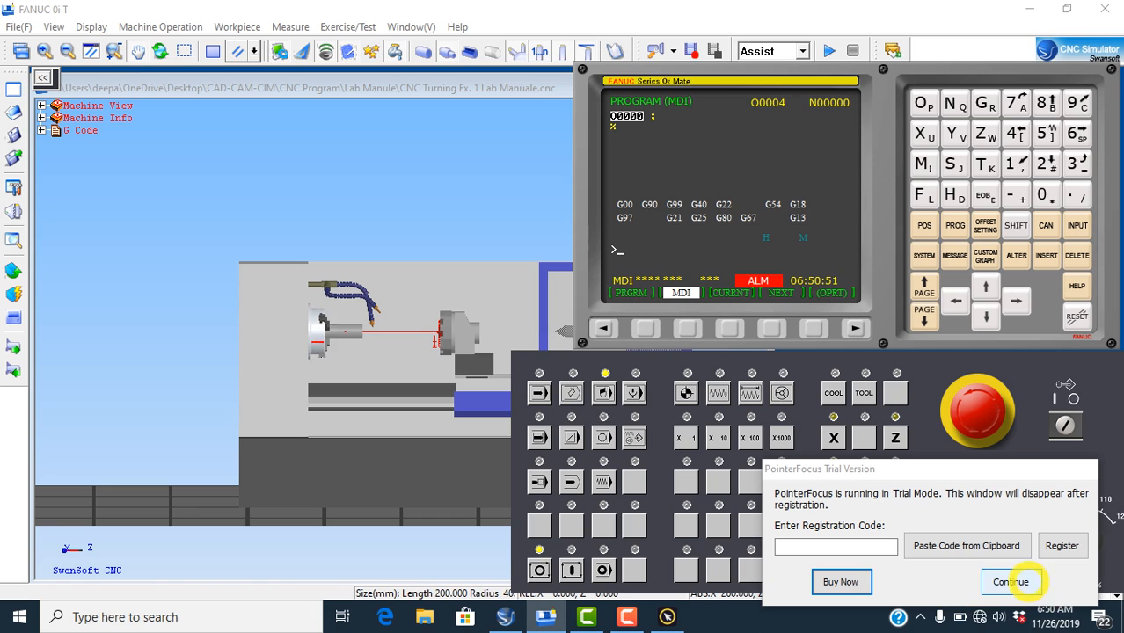
left_click(1025, 582)
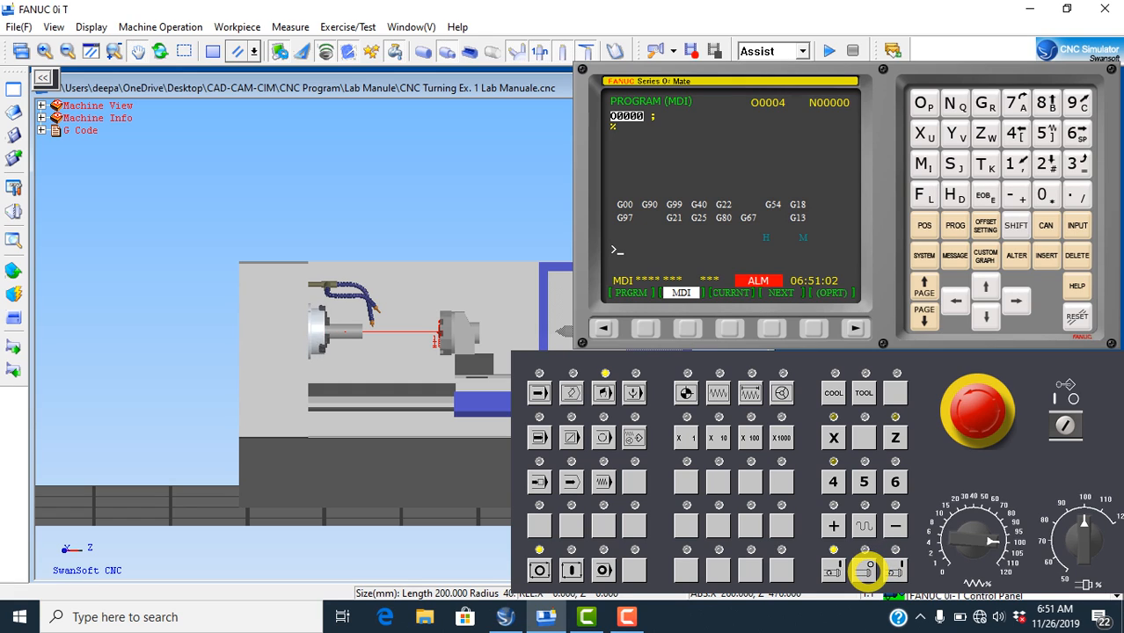
left_click(866, 572)
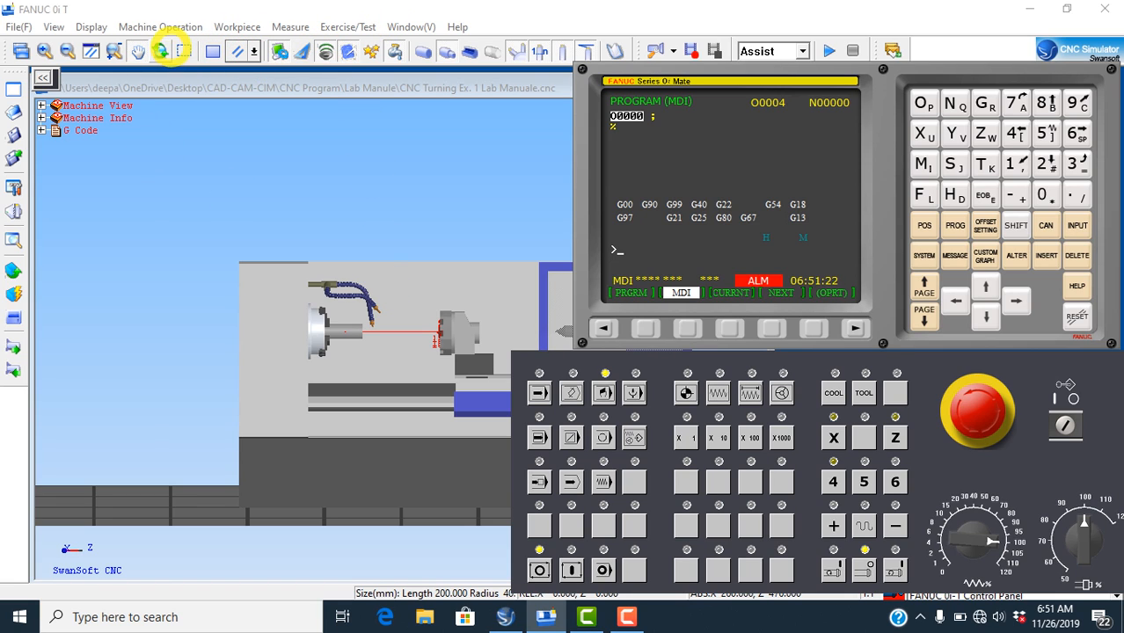
Rotate the 3D view to show the lathe obliquely from above
left_click(159, 51)
left_click_drag(379, 263, 179, 410)
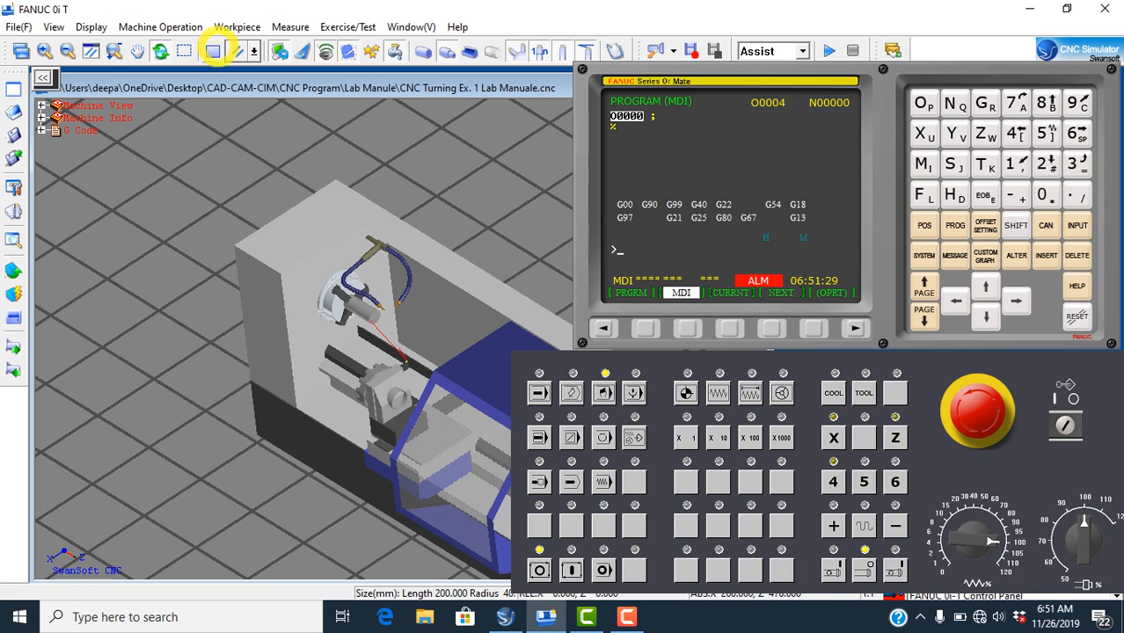
Switch to the 2D view and pan the chuck, workpiece and tool clear of the control panel
left_click(213, 51)
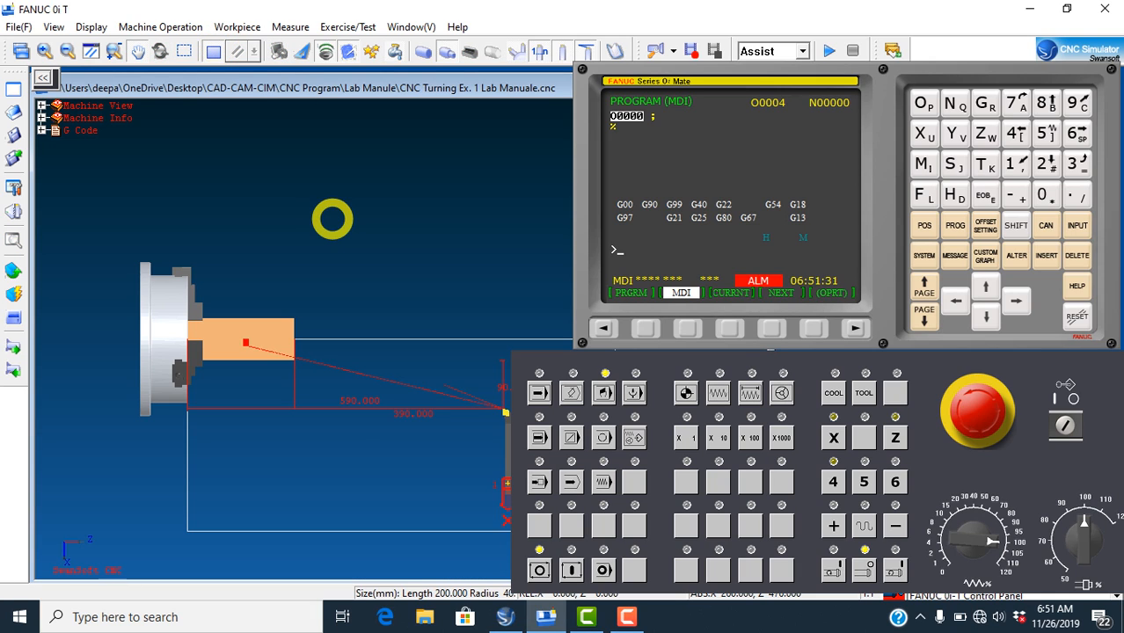
left_click_drag(377, 447, 333, 366)
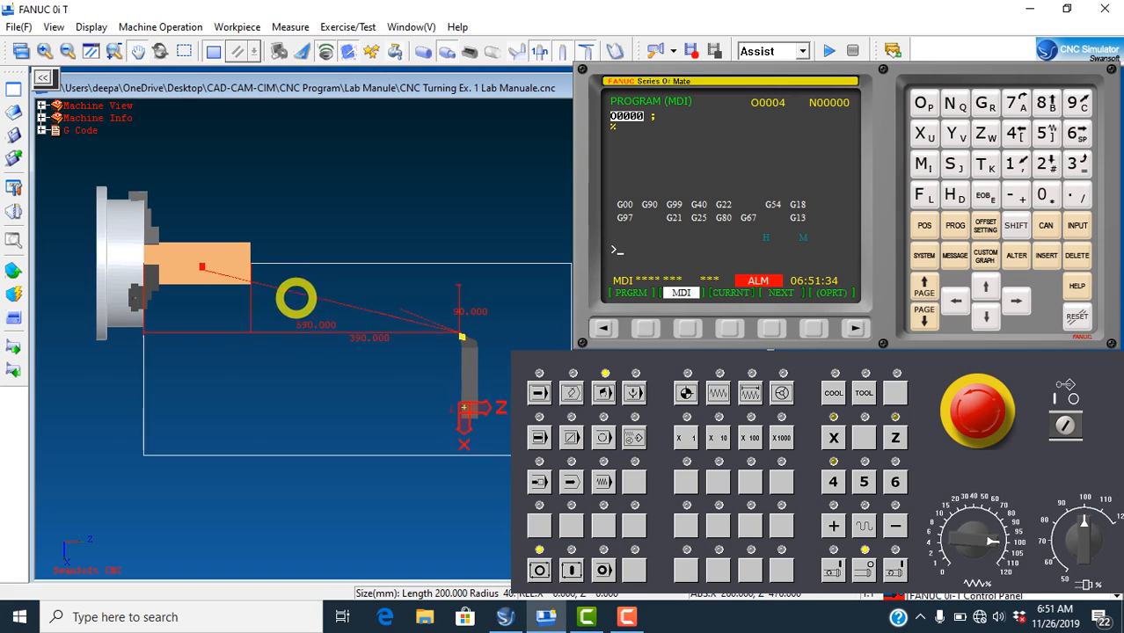
left_click_drag(300, 302, 283, 276)
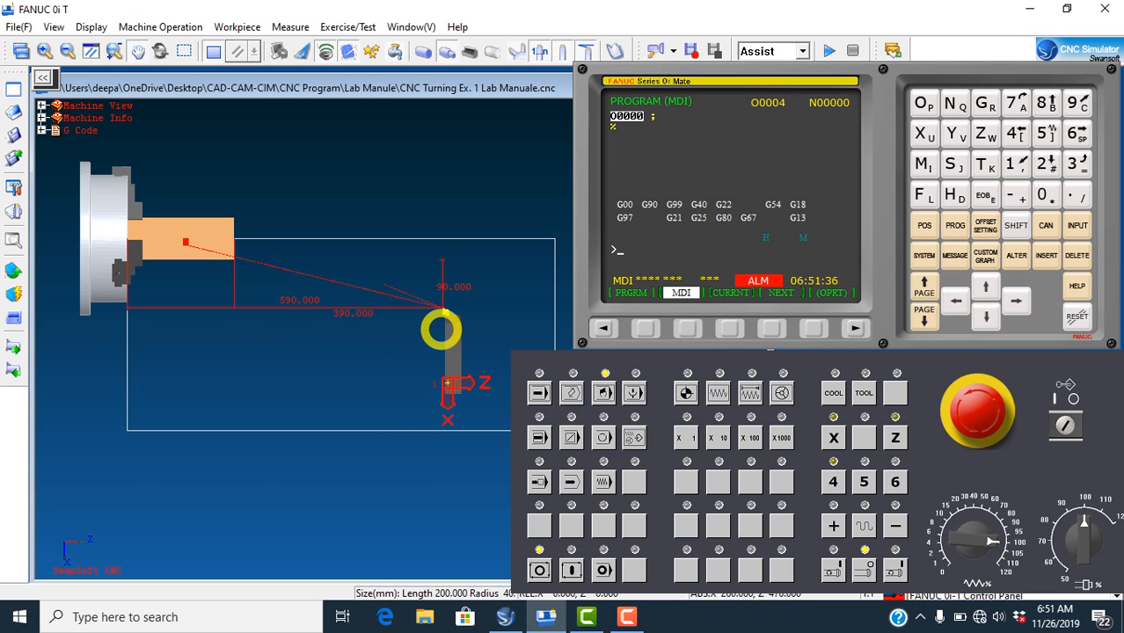
Hide and redisplay the coordinate axes and dimensions in the 2D view, dismissing the trial notice
left_click(349, 51)
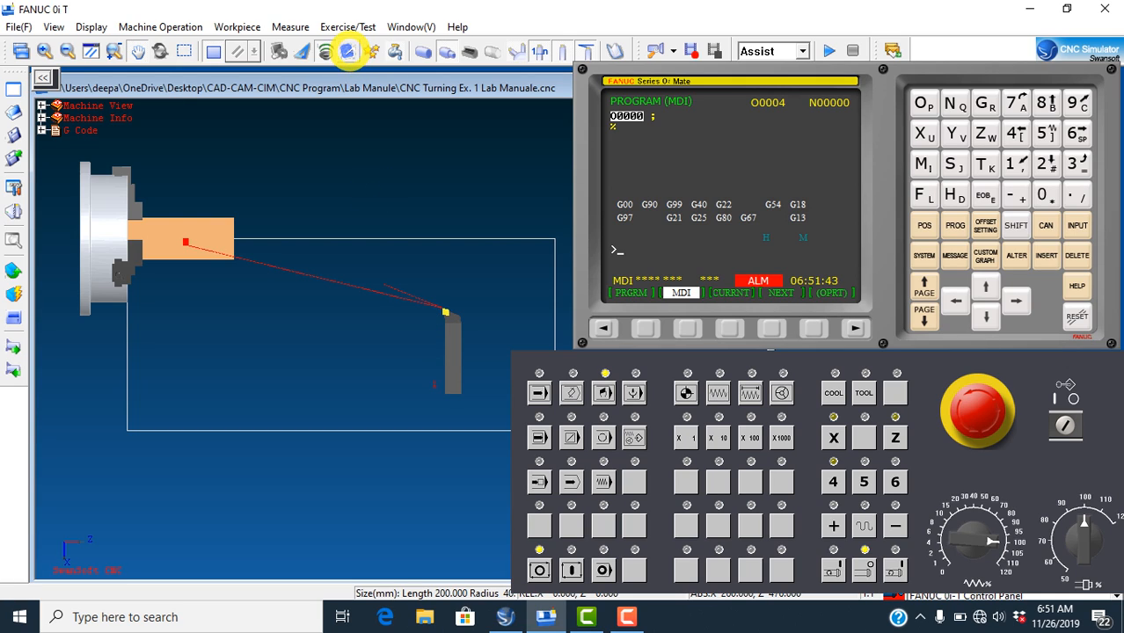
left_click(348, 51)
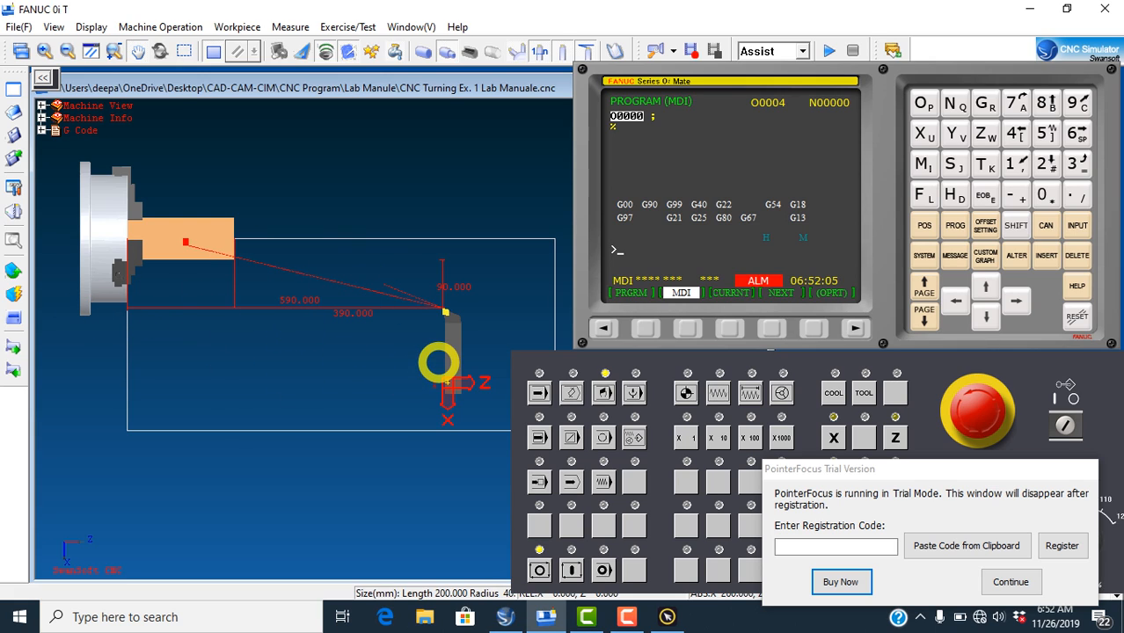
left_click(348, 51)
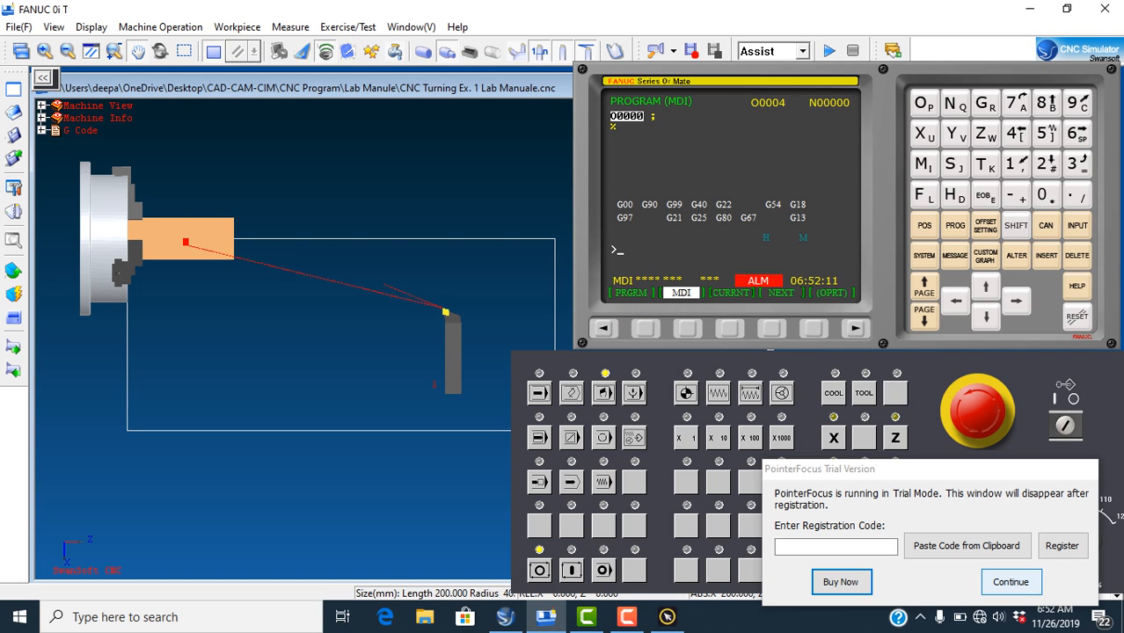
left_click(1004, 578)
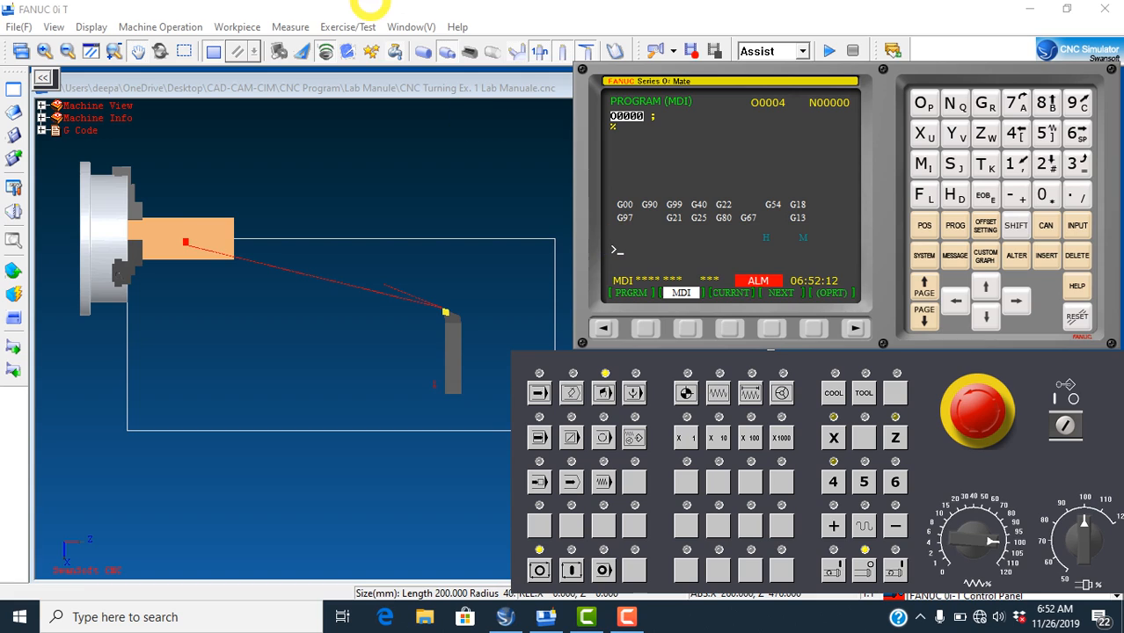
left_click(346, 51)
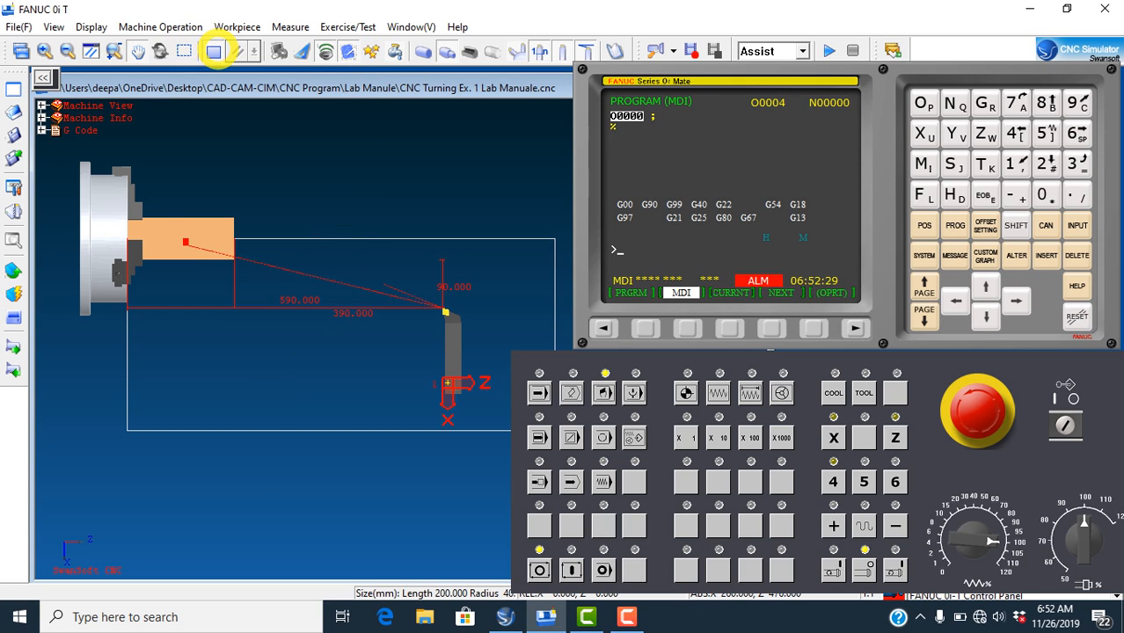
Return to the 3D view and toggle the coolant display, ending with the coolant hoses hidden
left_click(214, 51)
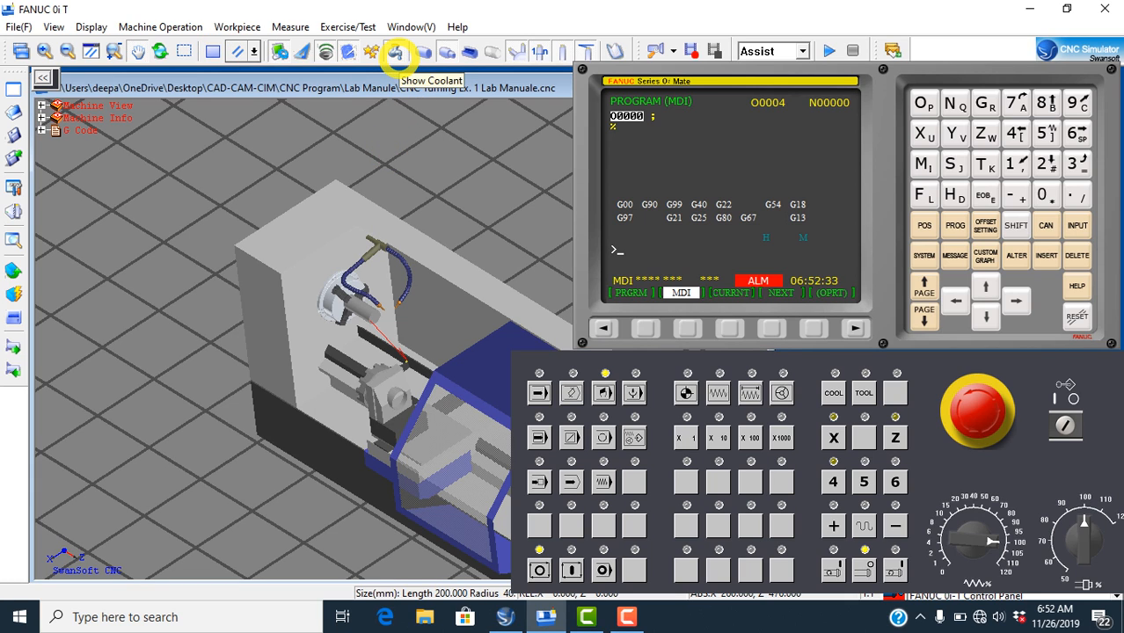
left_click(396, 55)
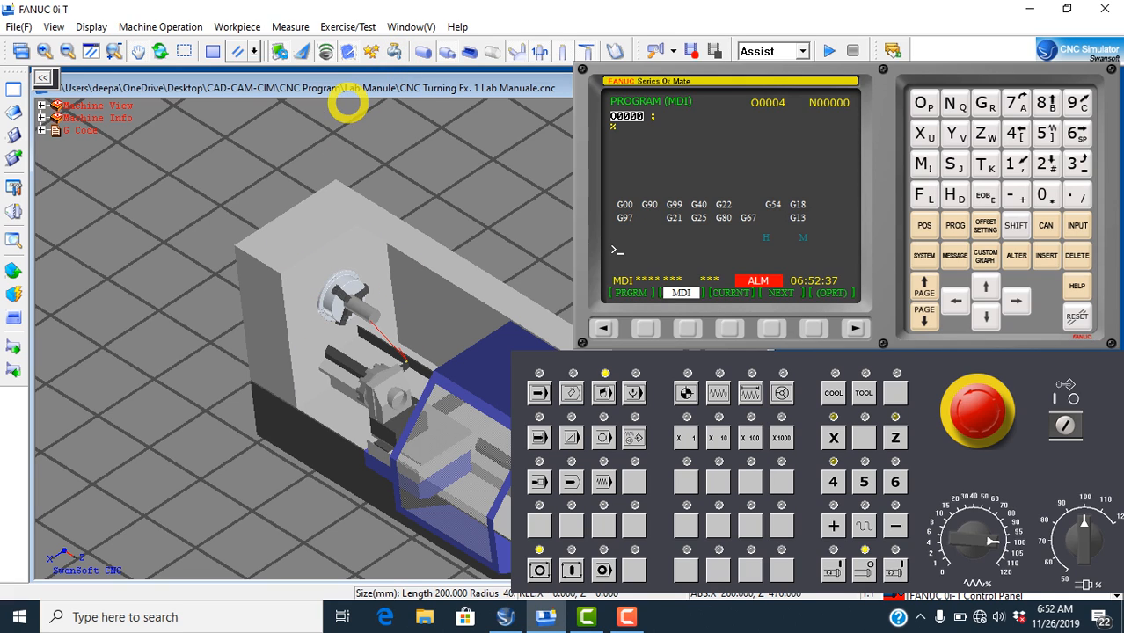
left_click(395, 51)
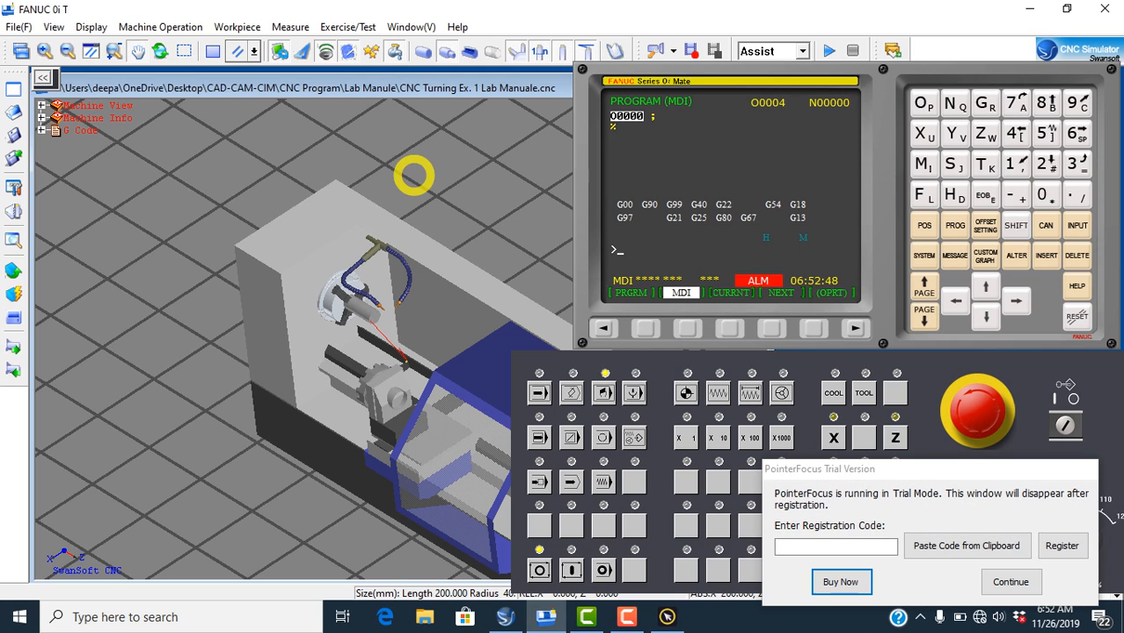
left_click(1010, 581)
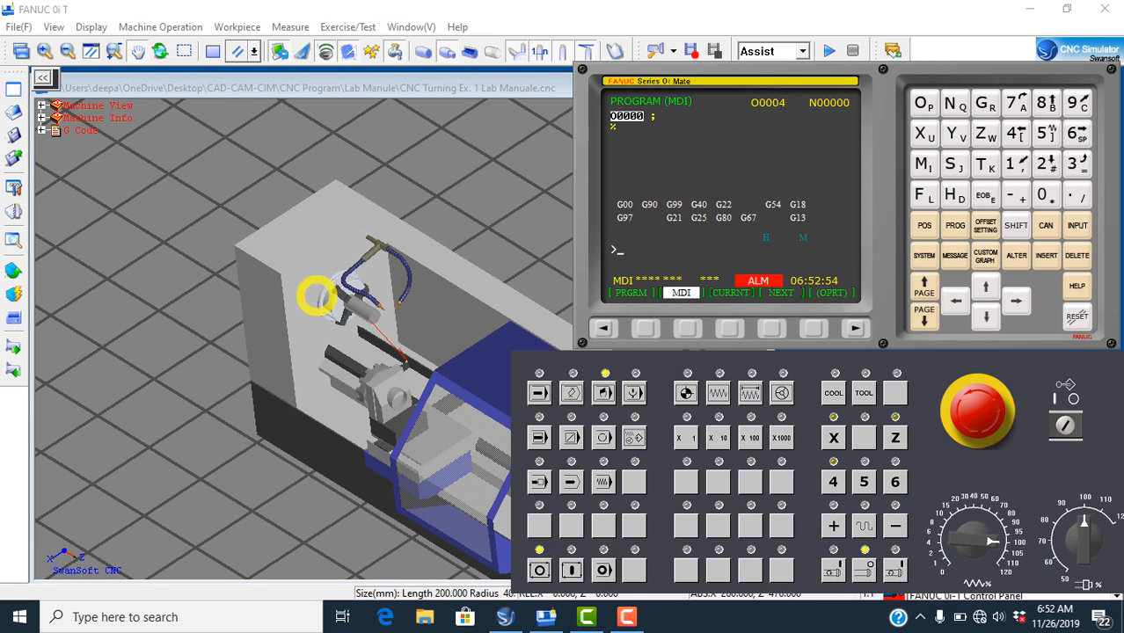
left_click(393, 51)
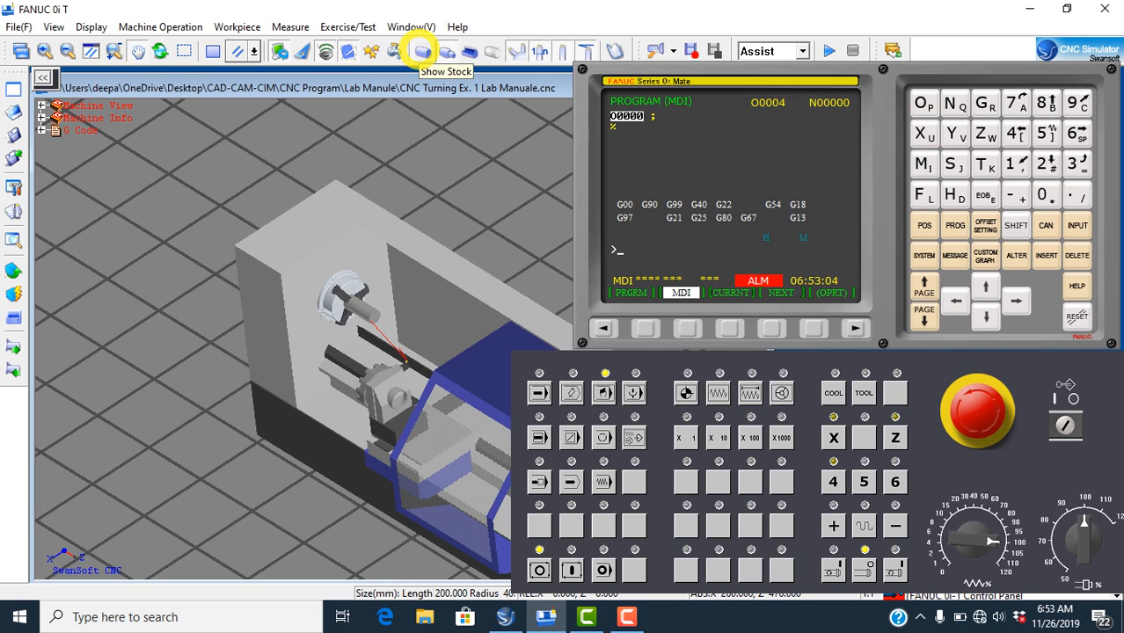
Reset the 3D view, pan the lathe clear of the control panel and rotate it to look obliquely from above
left_click(423, 51)
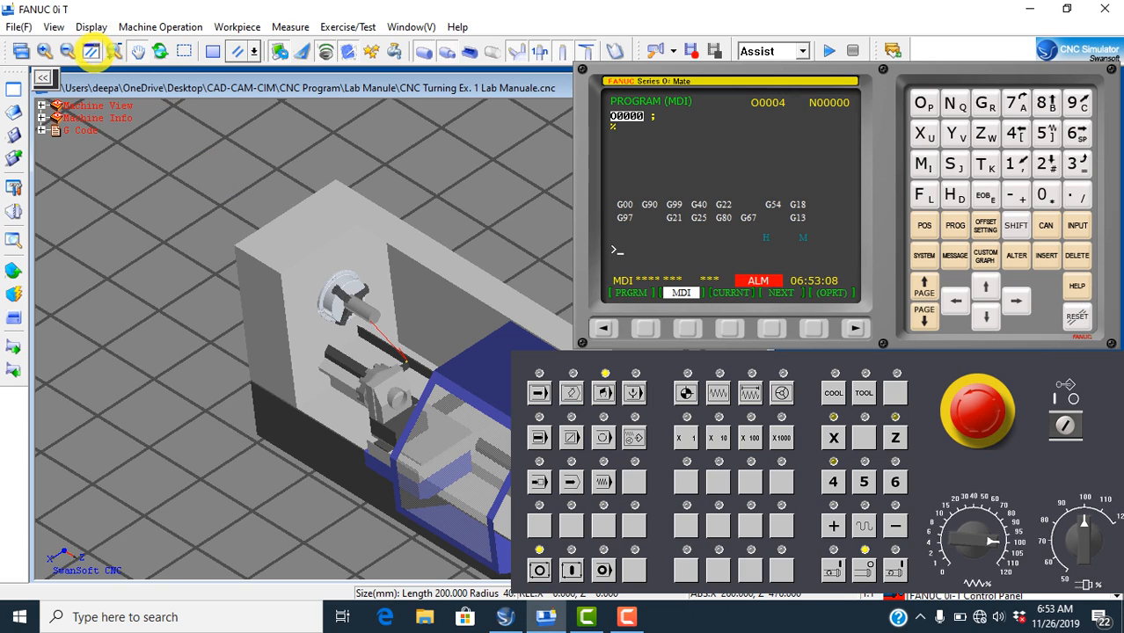
left_click(92, 51)
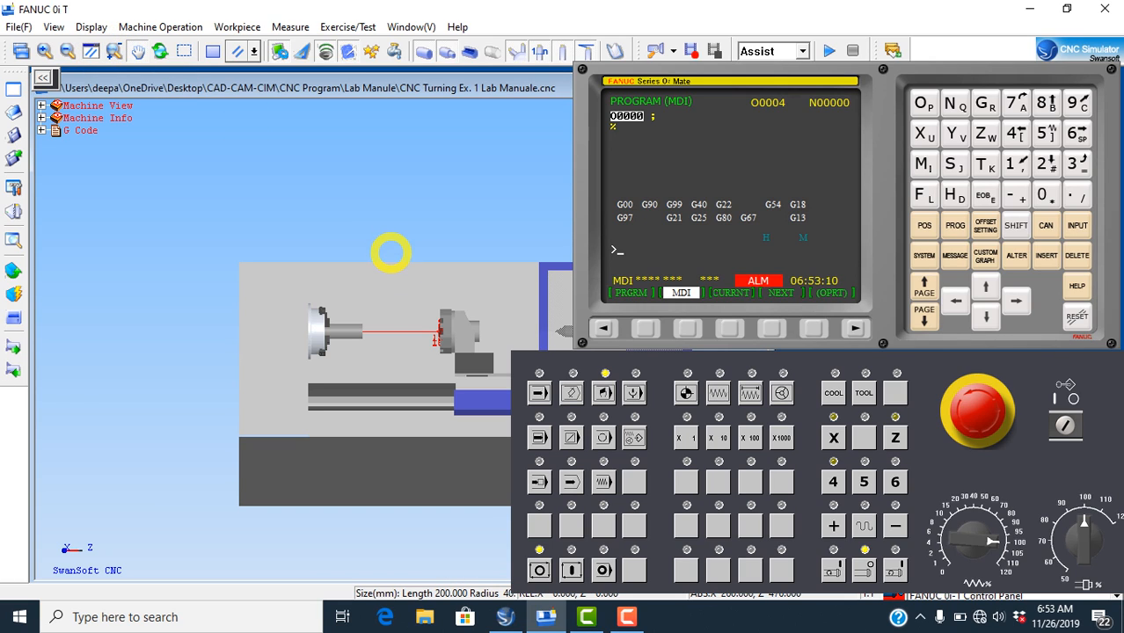
left_click_drag(422, 320, 259, 283)
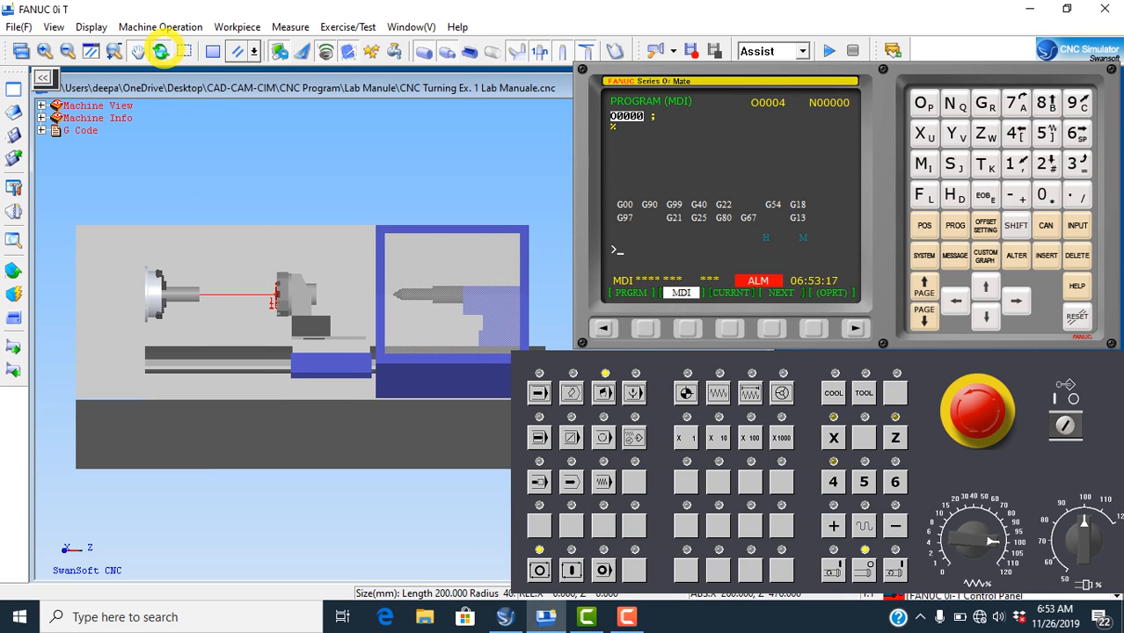
left_click(161, 51)
left_click_drag(276, 259, 256, 374)
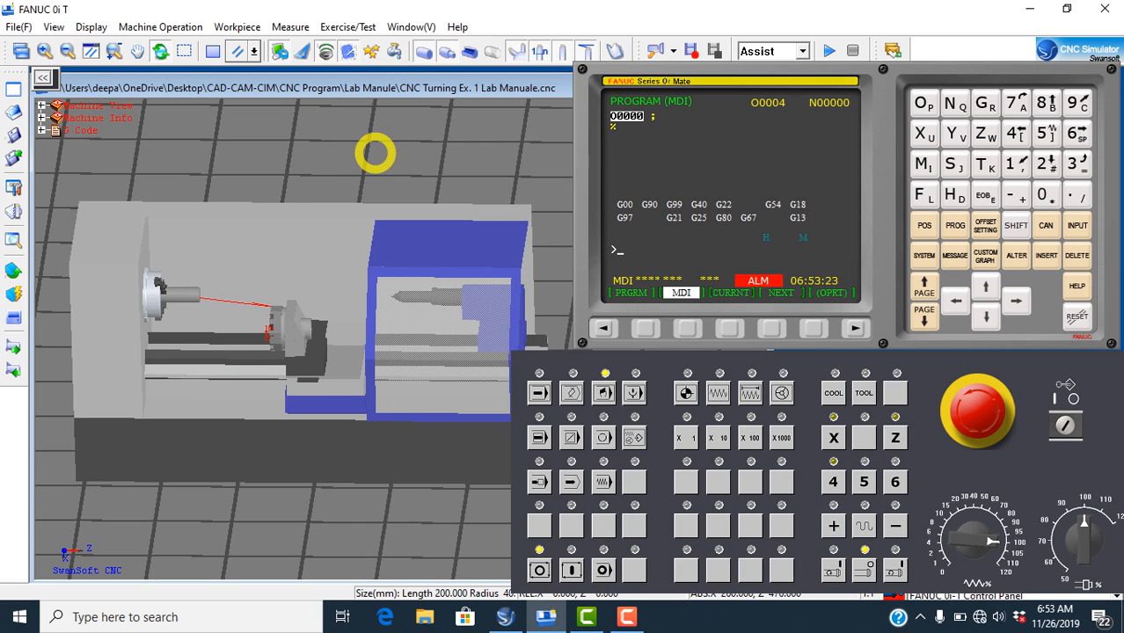
left_click_drag(397, 316, 328, 397)
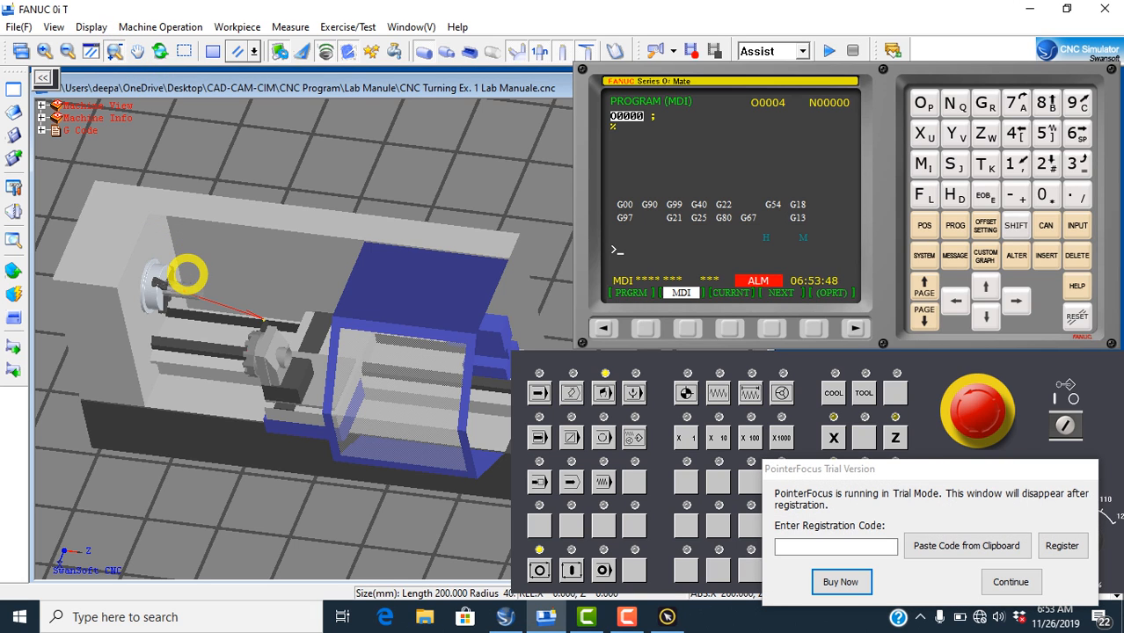
Zoom in on the chuck, turn off the stock's transparent display and show the stock in section
mouse_move(183, 276)
left_mouse_down()
mouse_move(182, 257)
mouse_move(196, 276)
left_mouse_up()
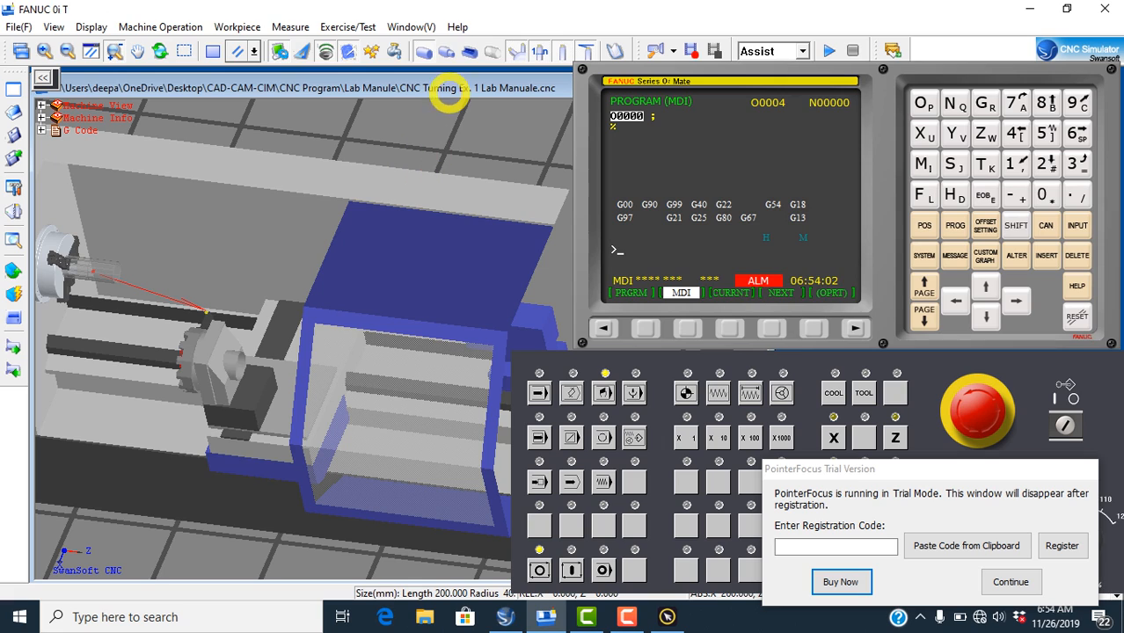
left_click(458, 50)
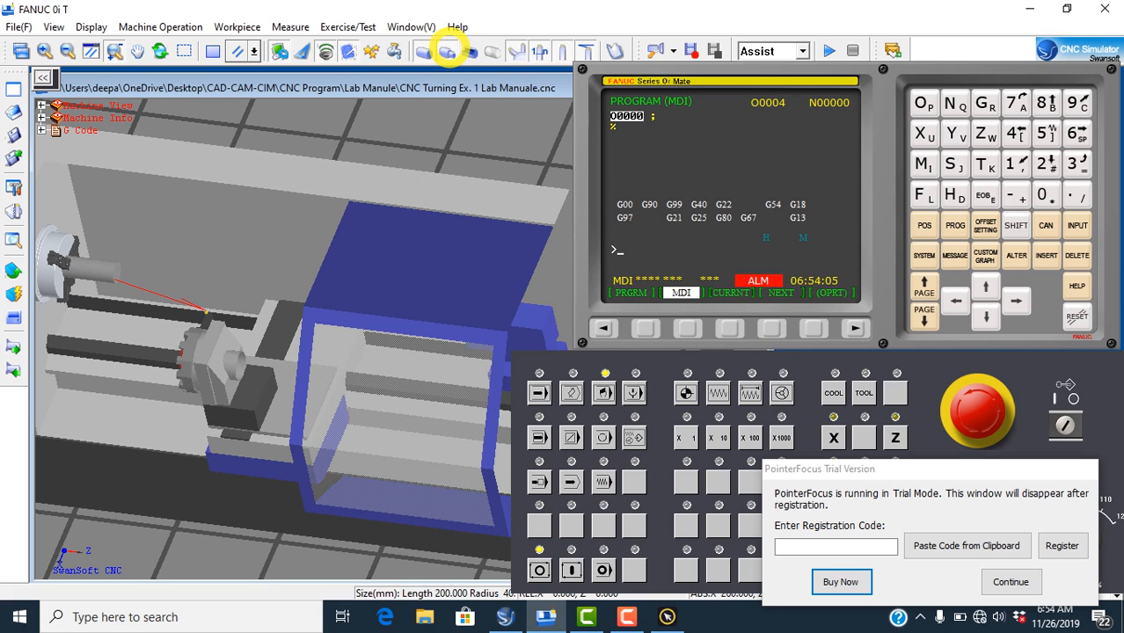
left_click(469, 51)
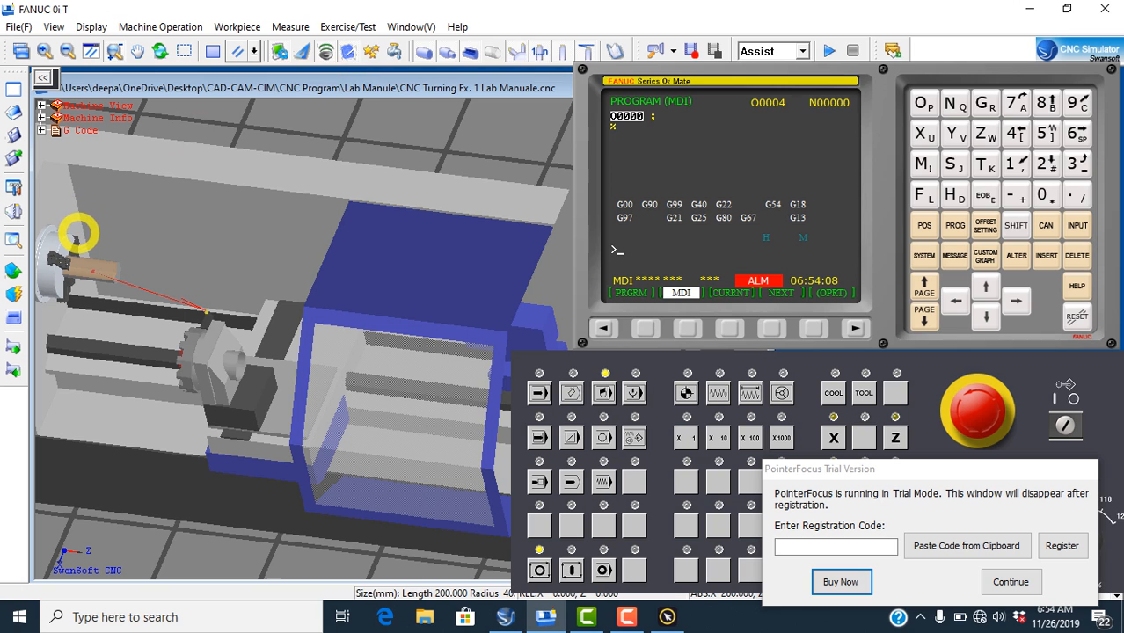
Reset and rotate the 3D view, and zoom in on the chuck to examine the sectioned stock
scroll(78, 264, "down", 5)
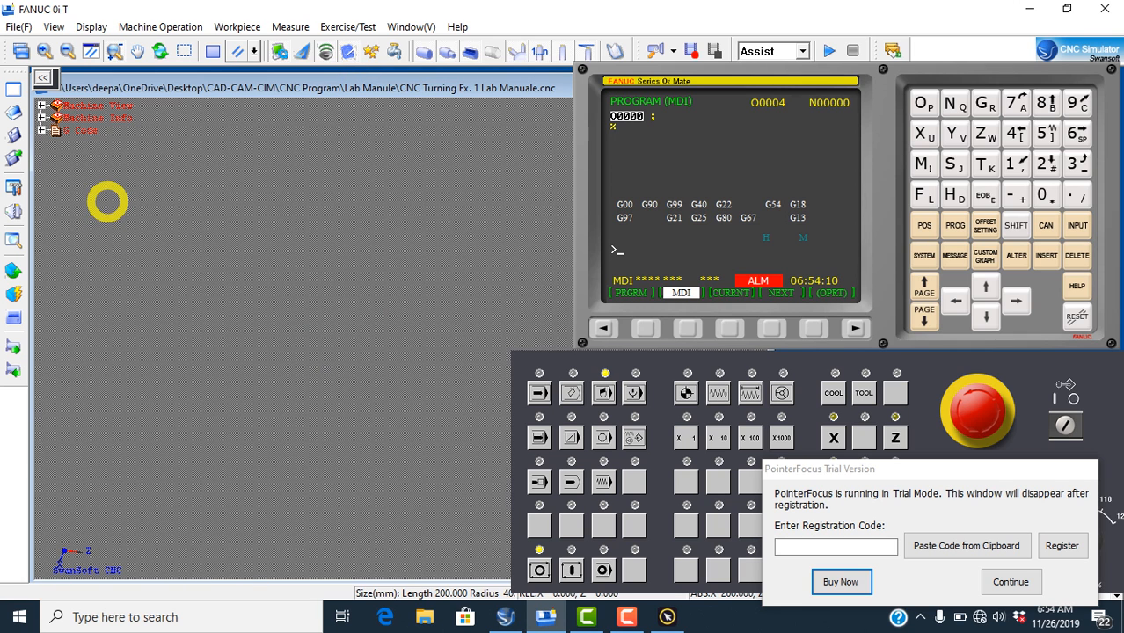
left_click(91, 52)
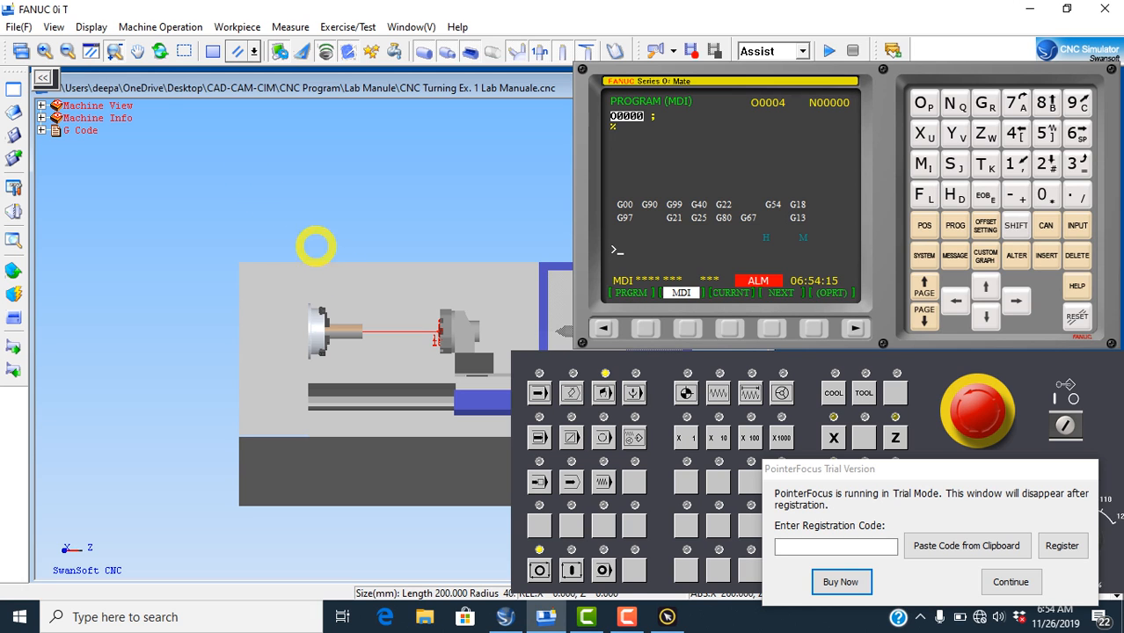
left_click(161, 51)
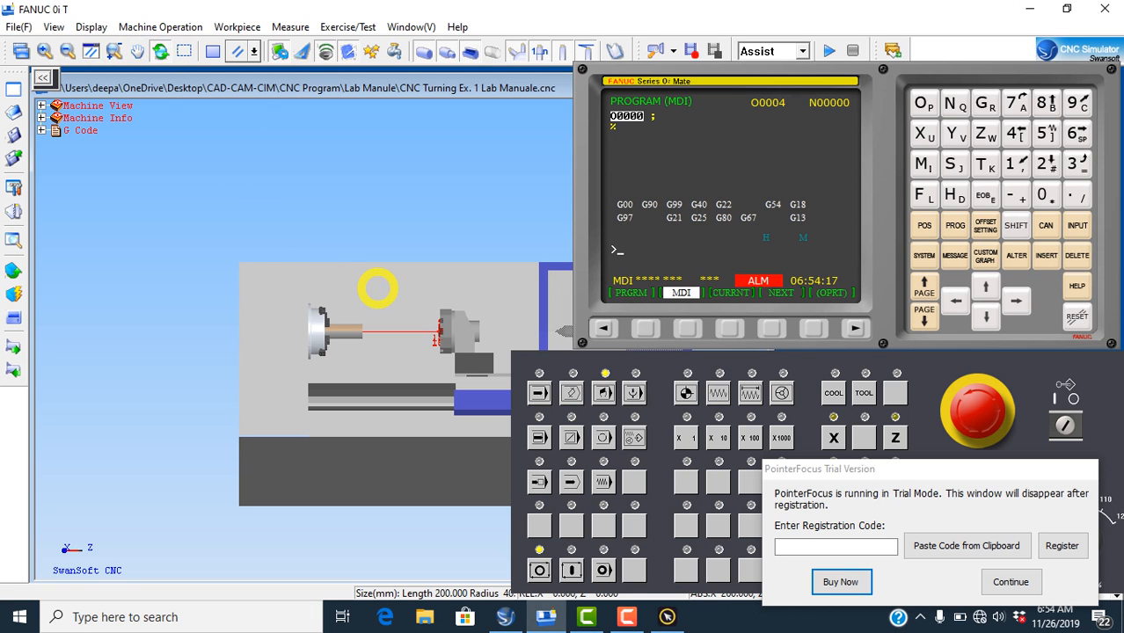
left_click_drag(419, 342, 306, 447)
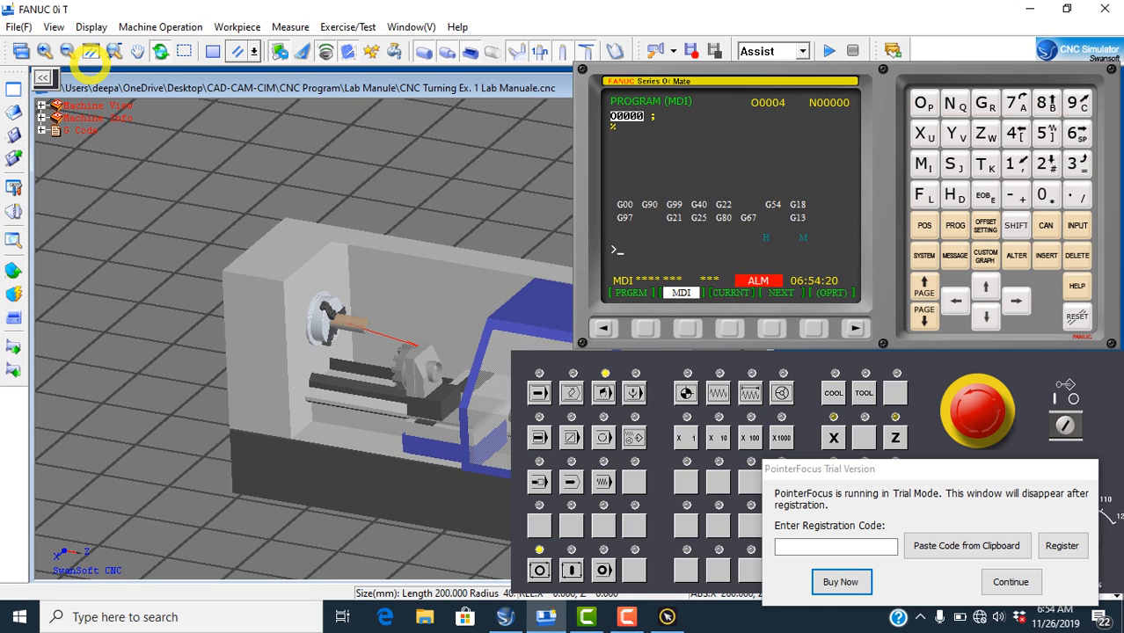
left_click(43, 50)
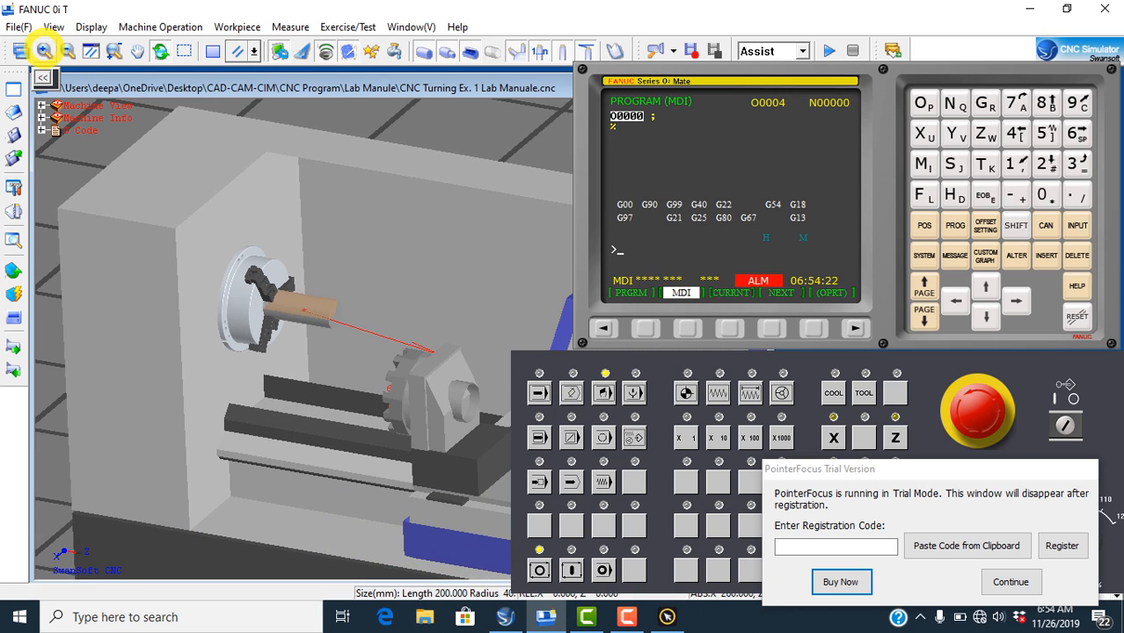
left_click(43, 50)
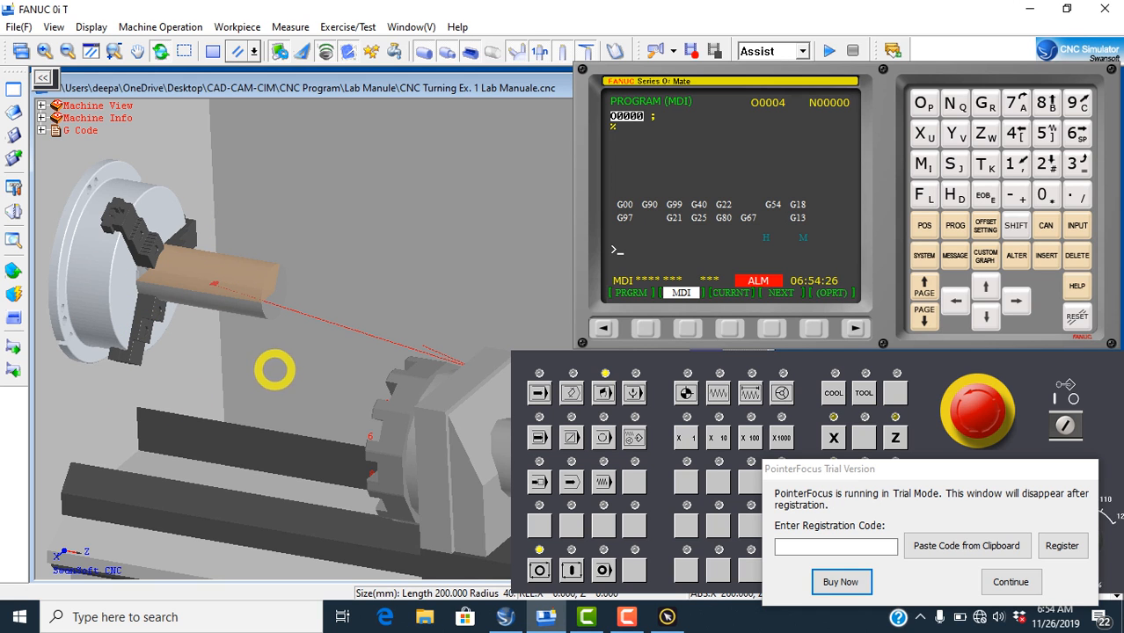
mouse_move(292, 292)
left_mouse_down()
mouse_move(261, 306)
mouse_move(206, 409)
mouse_move(253, 436)
mouse_move(274, 427)
mouse_move(283, 308)
left_mouse_up()
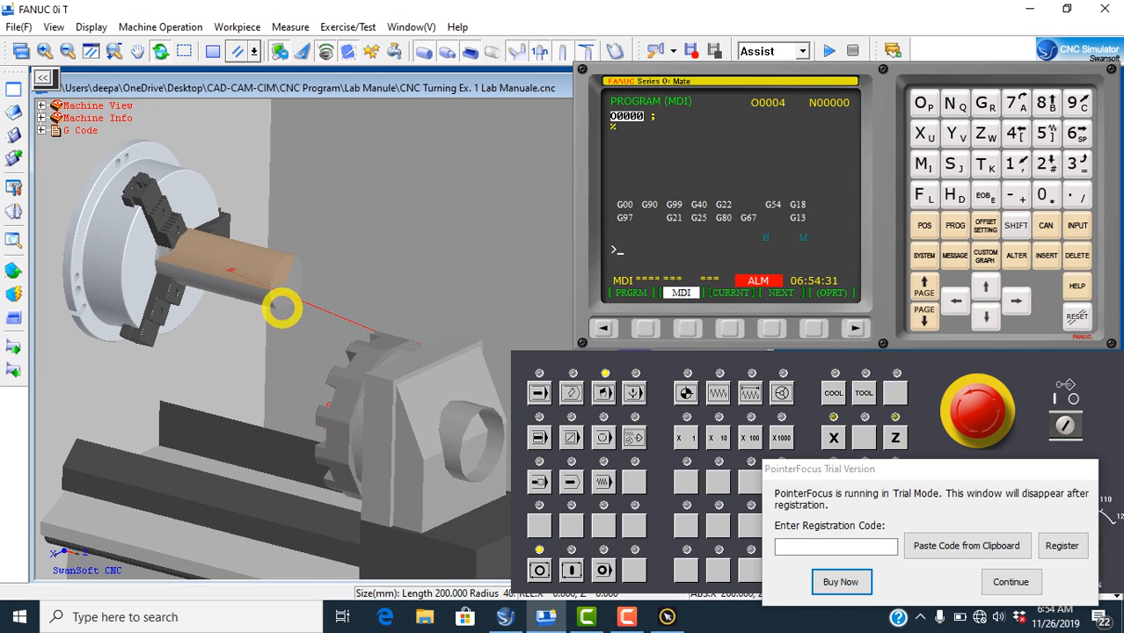
Turn off the stock's section display and make the machine transparent, viewing it from several angles
left_click(472, 52)
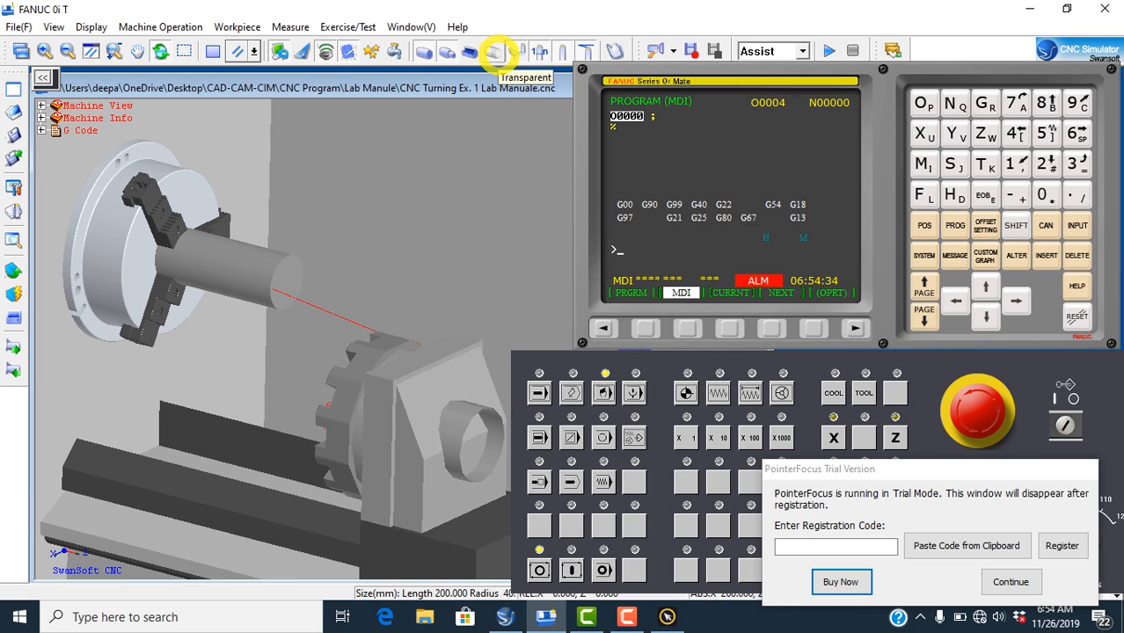
left_click(495, 52)
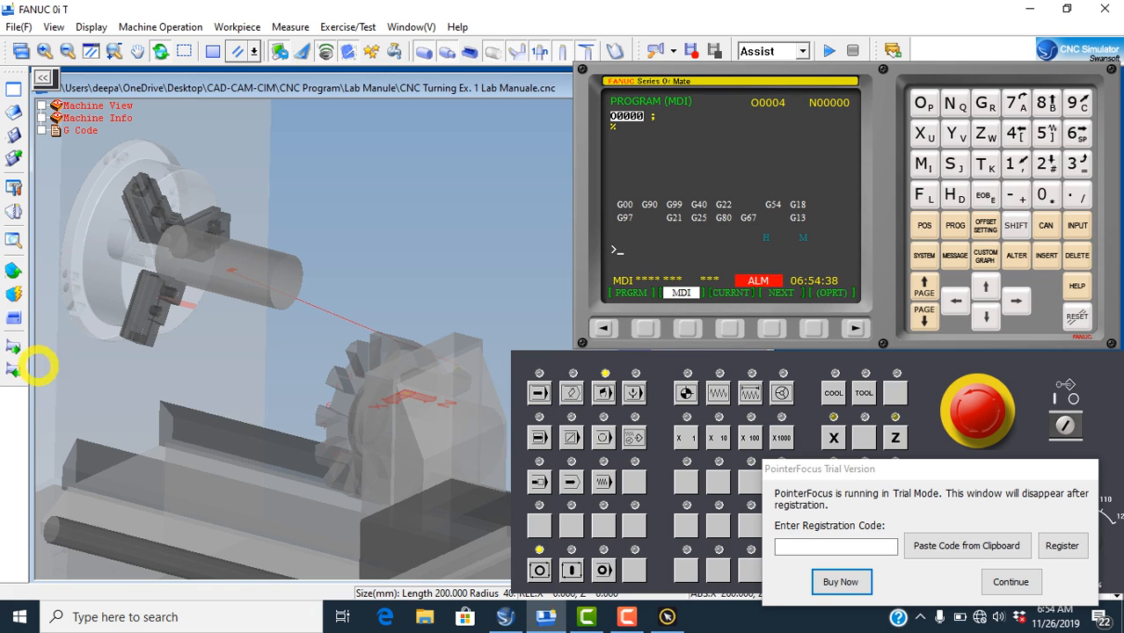
right_click_drag(270, 285, 254, 233)
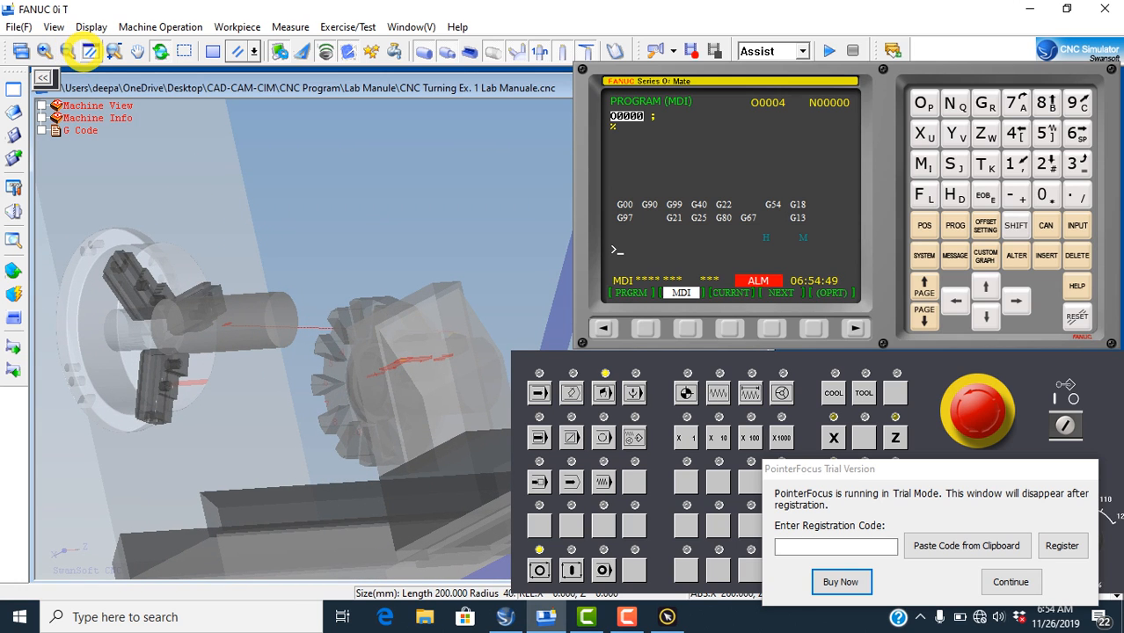
left_click(90, 51)
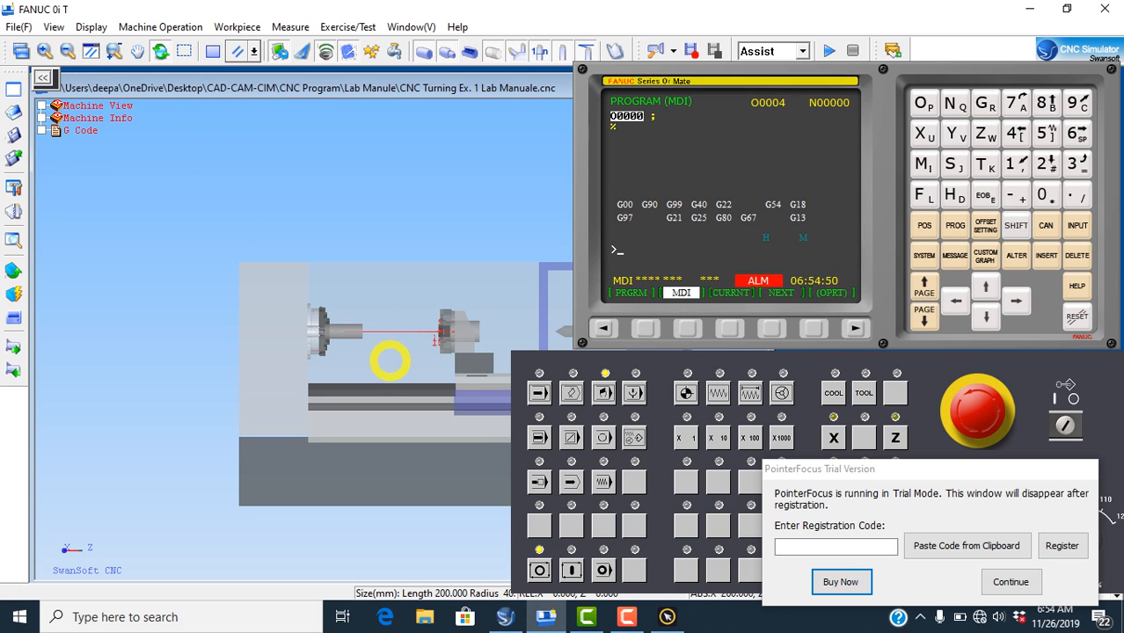
right_click_drag(243, 344, 332, 356)
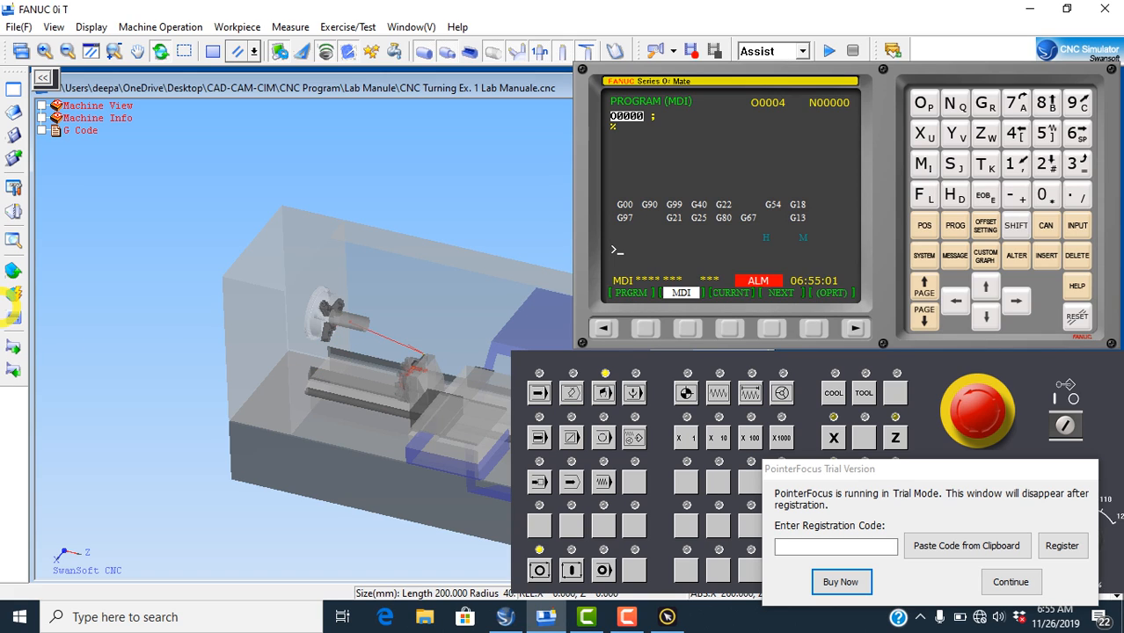
Close the machine door and open it again
left_click(13, 316)
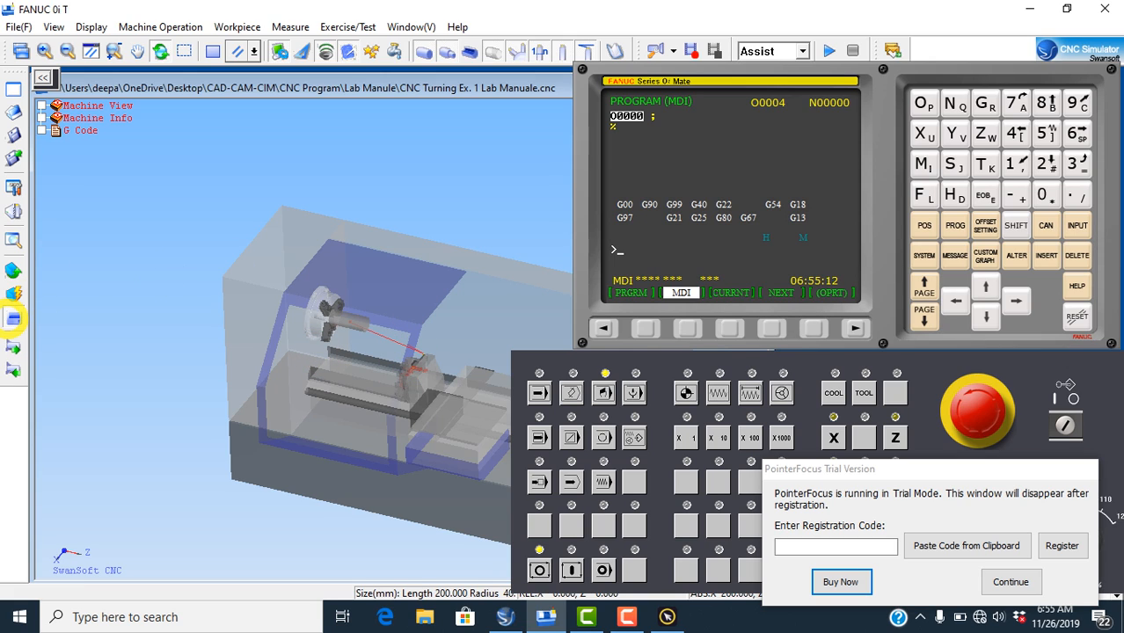
left_click(14, 318)
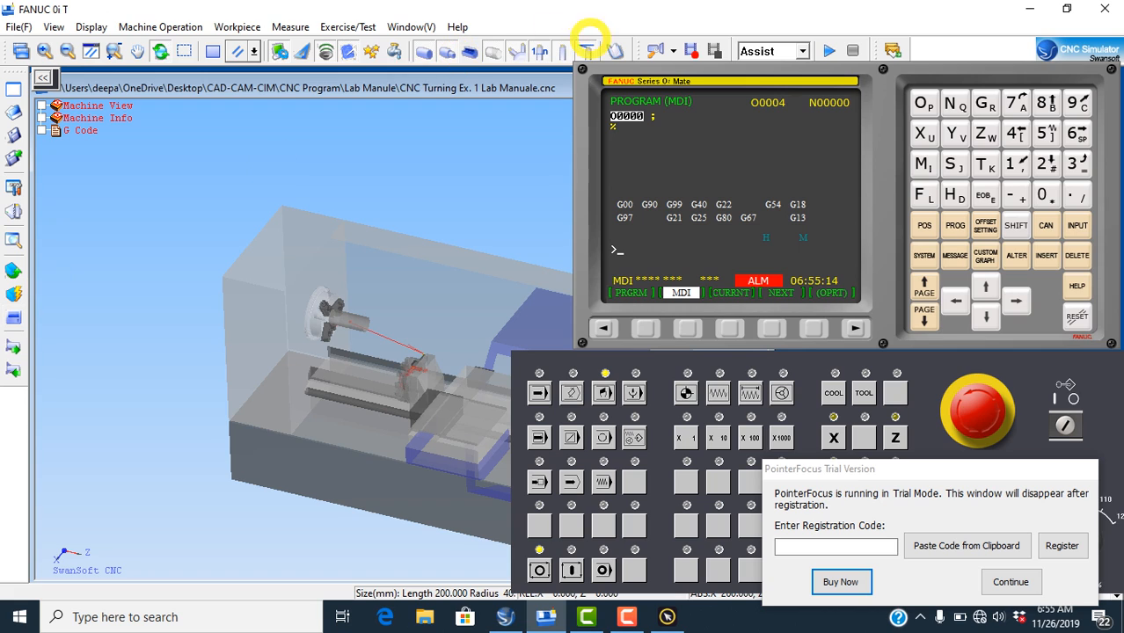
Turn off the machine's transparent display and examine the chuck and tool turret up close from different angles
left_click(493, 51)
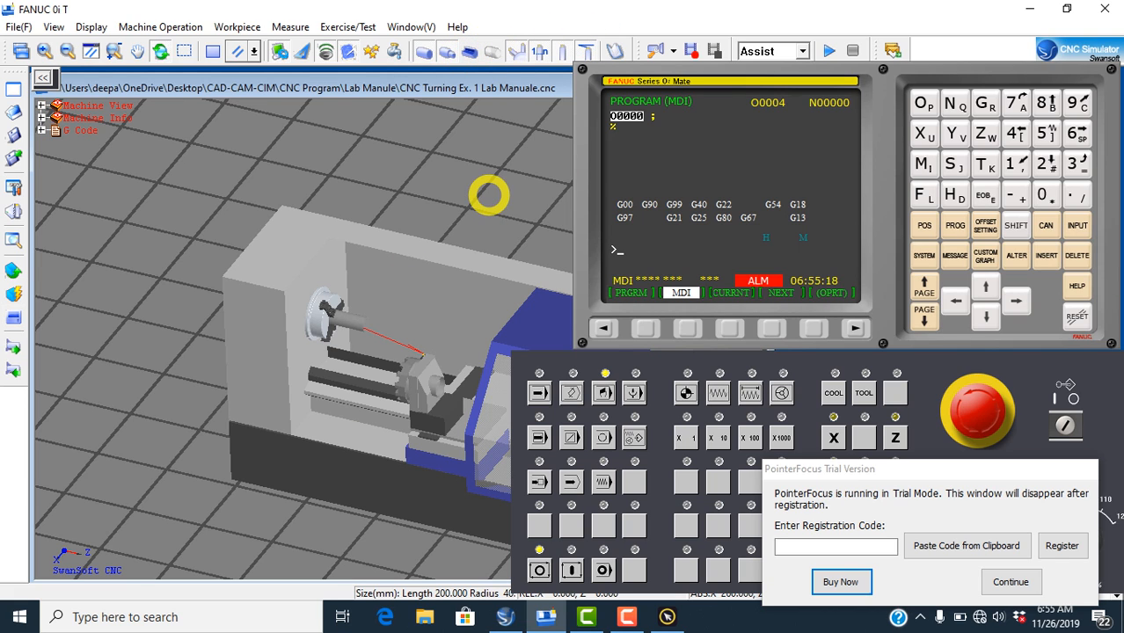
left_click_drag(401, 344, 479, 284)
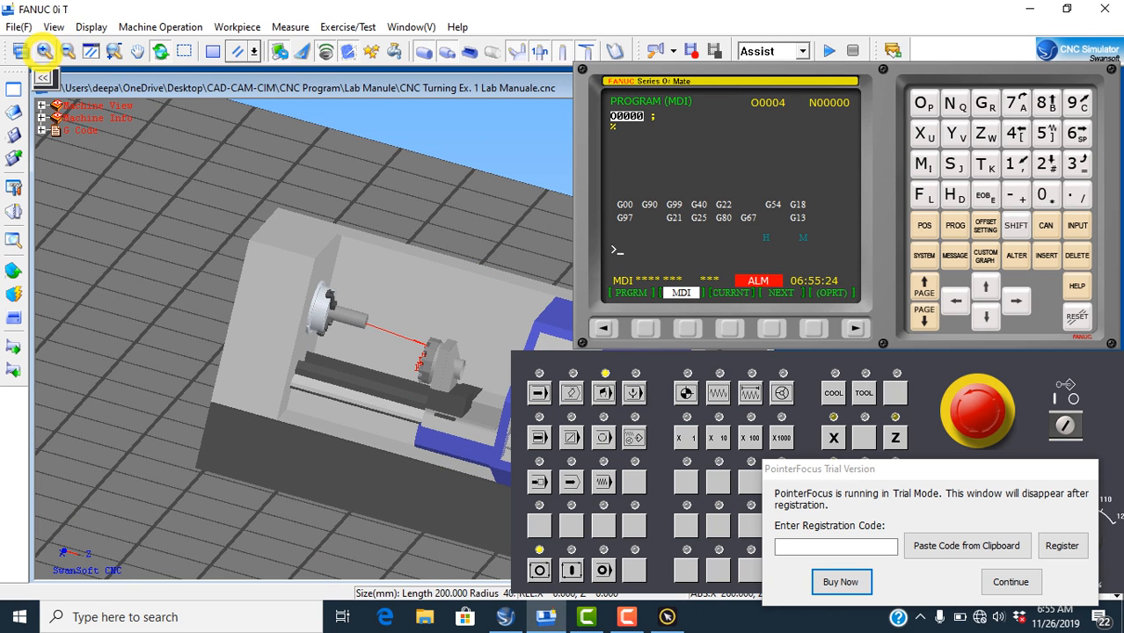
left_click(44, 50)
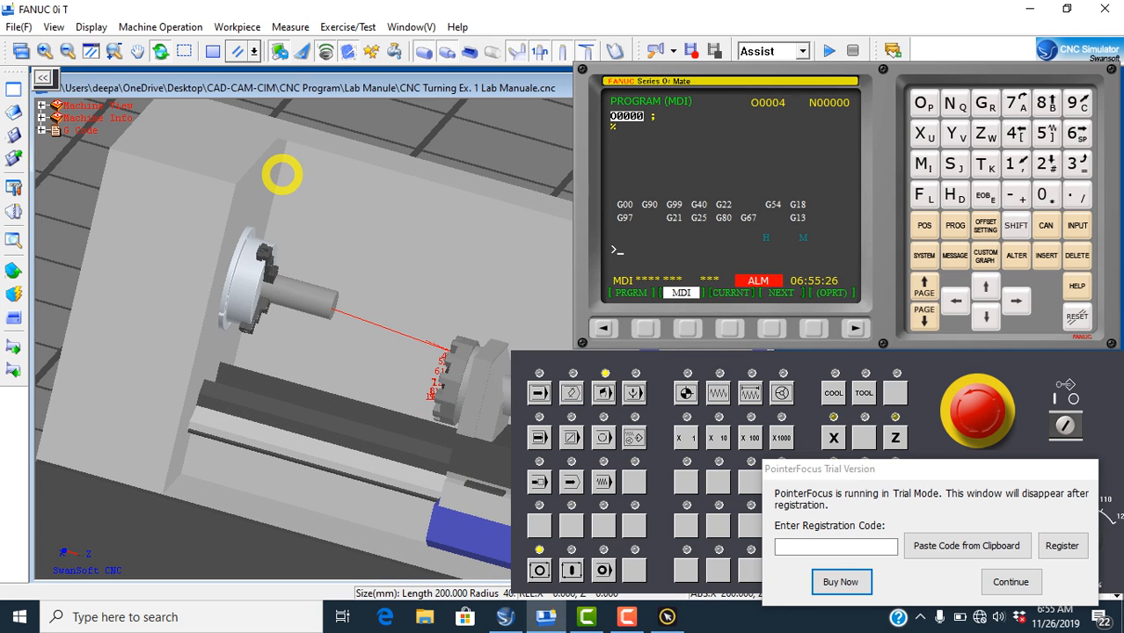
left_click_drag(295, 234, 312, 261)
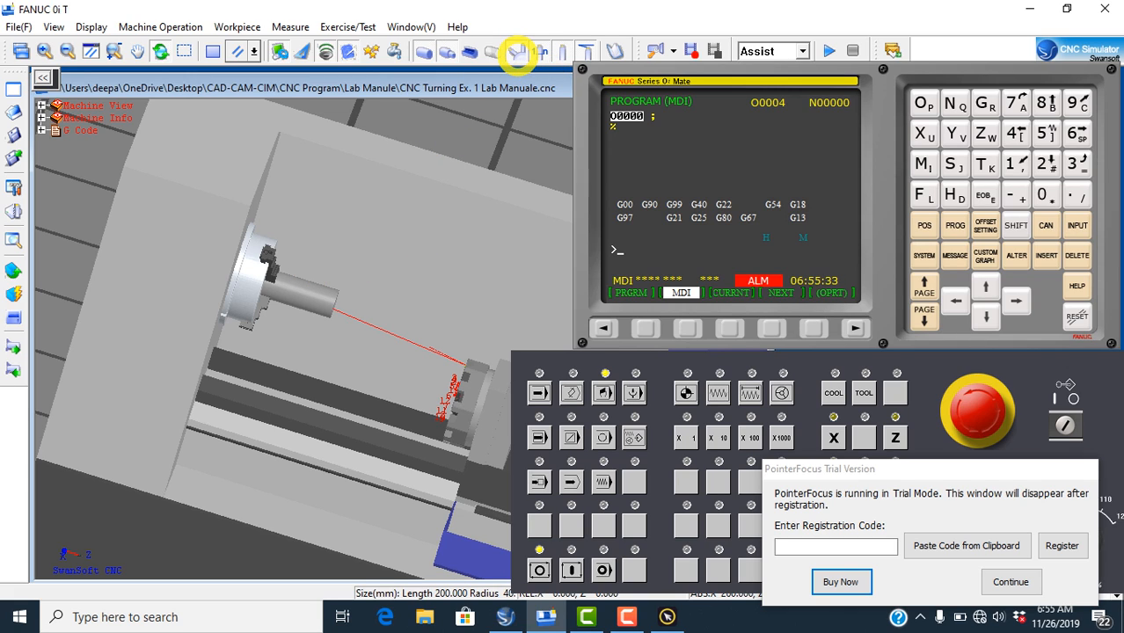
Hide the tool turret, examine the machine without it in a reset and rotated view, and show the turret again
left_click(518, 54)
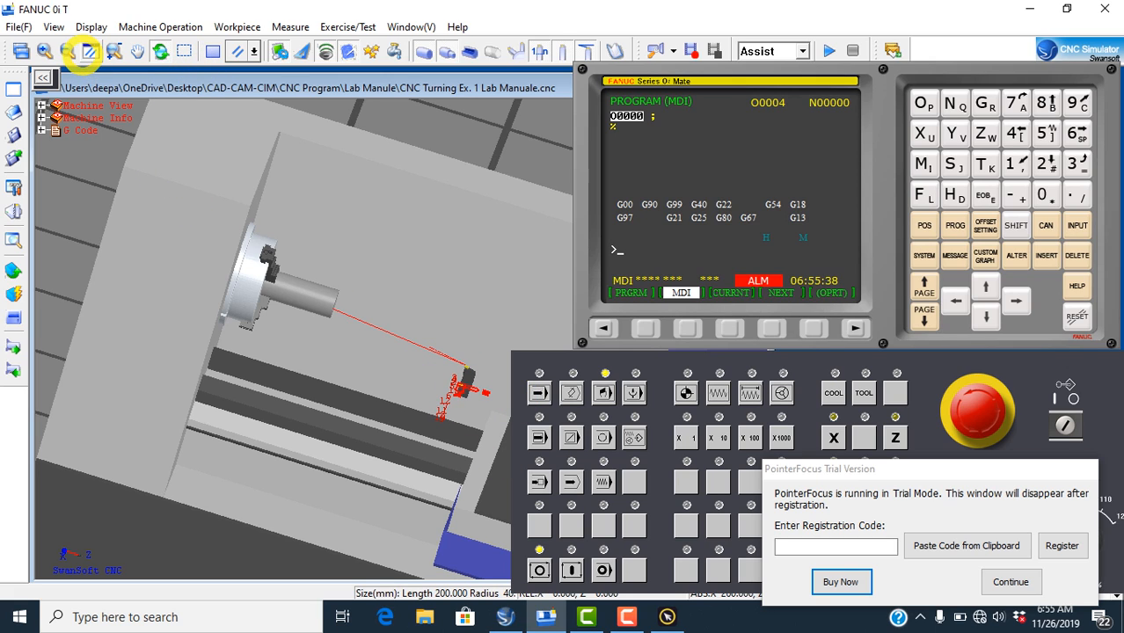
left_click(91, 51)
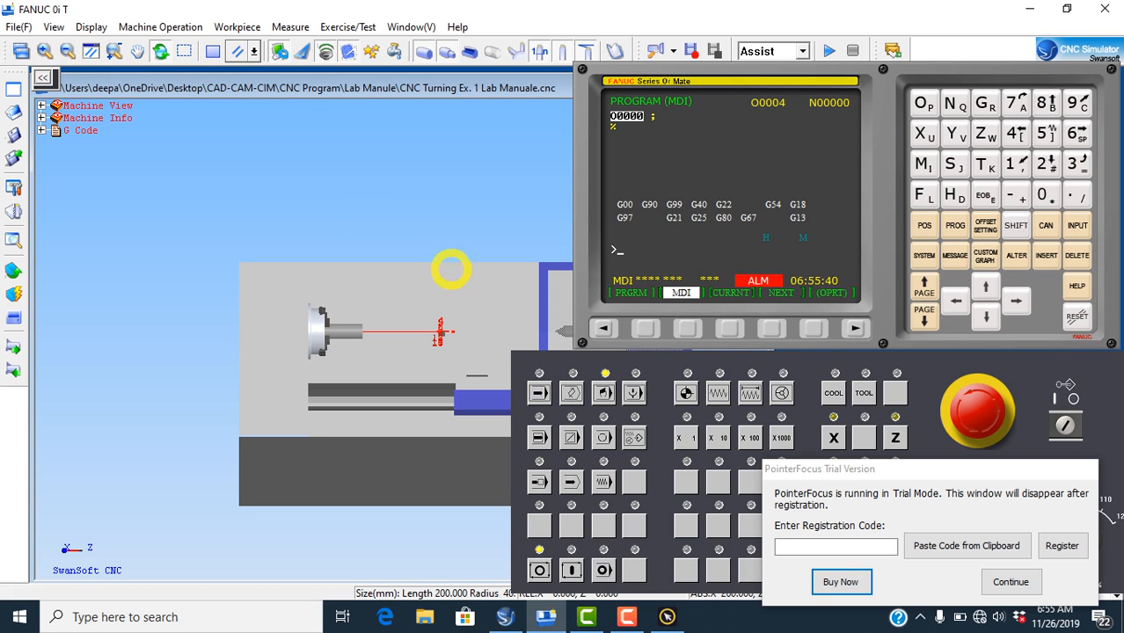
middle_click_drag(501, 359, 415, 509)
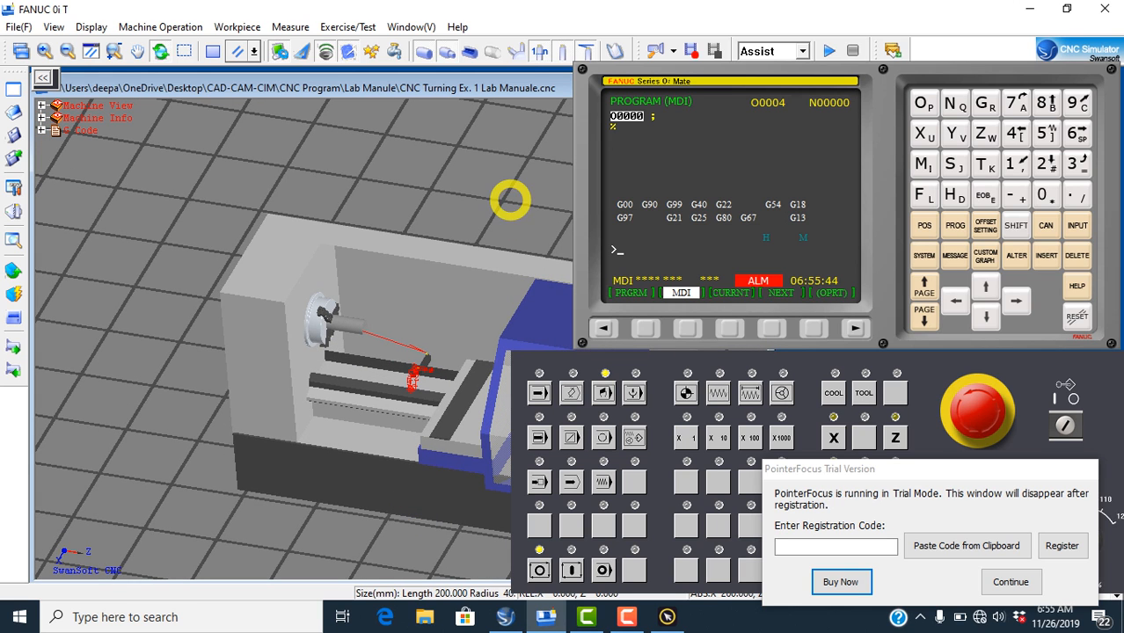
left_click(515, 51)
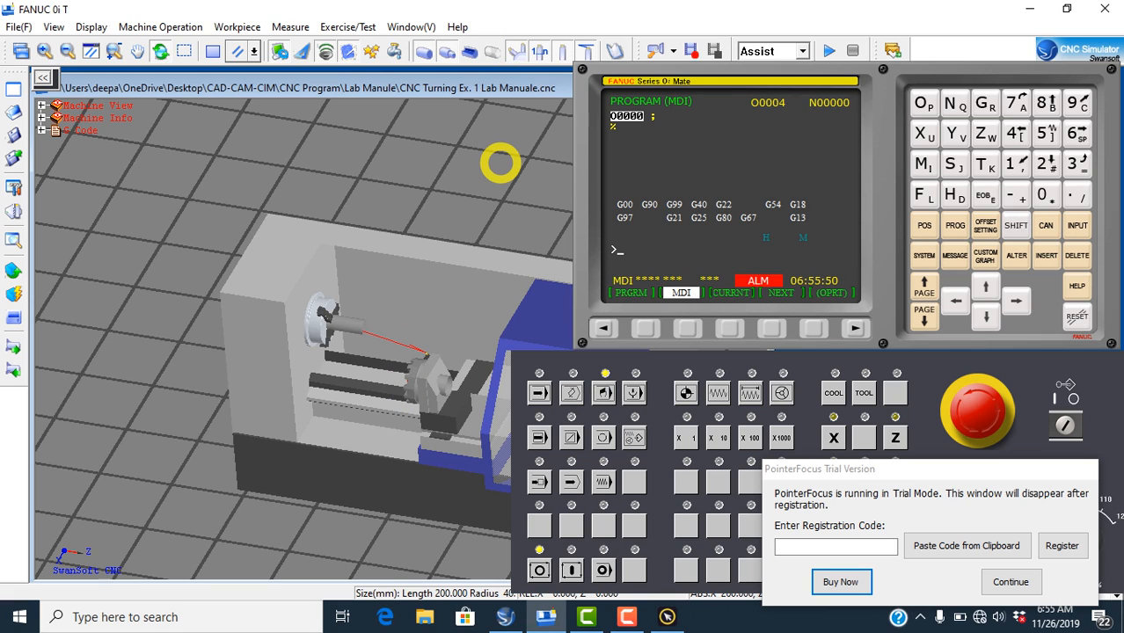
Zoom in on the tool turret, move the machine operation panel out of its way and show the tool station numbers
left_click_drag(187, 326, 380, 395)
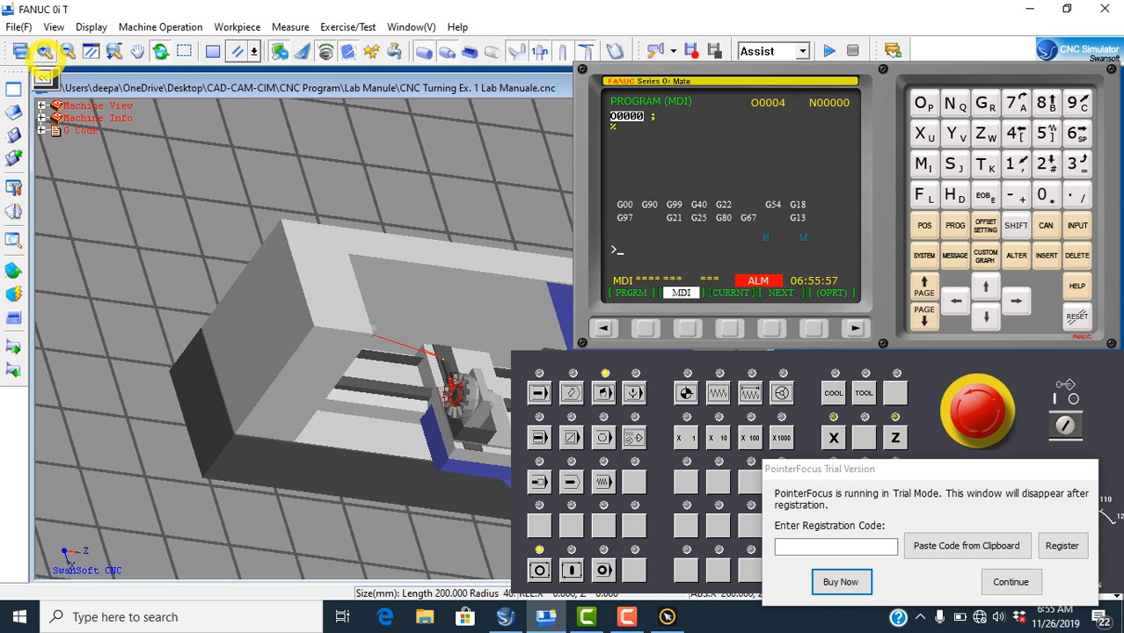
left_click(44, 51)
left_click(44, 51)
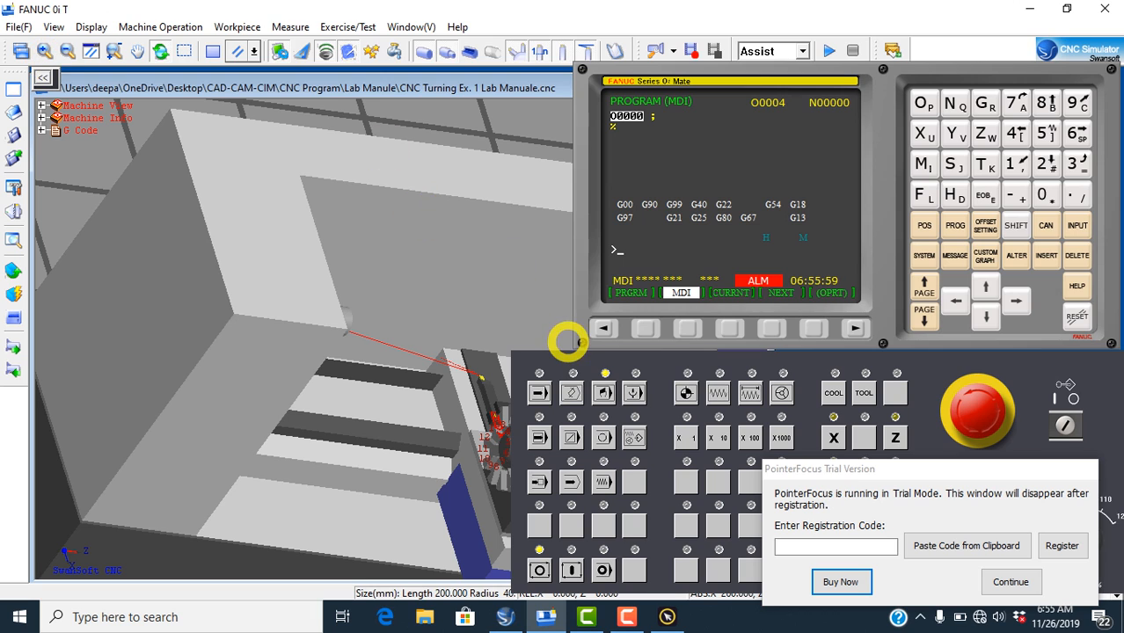
left_click_drag(570, 354, 686, 371)
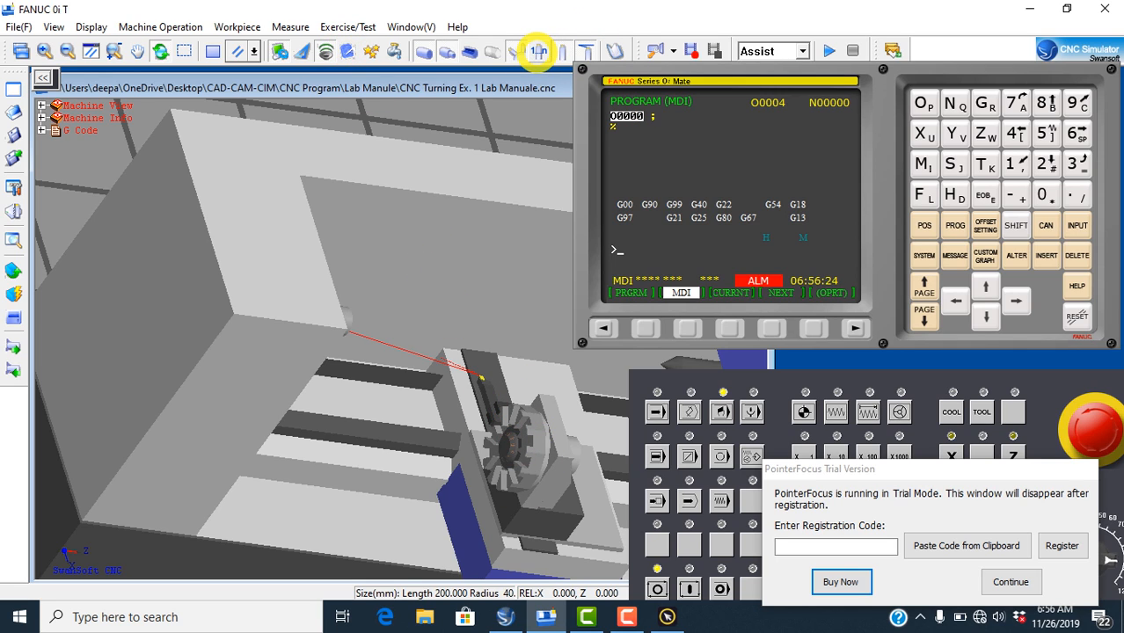
left_click(539, 51)
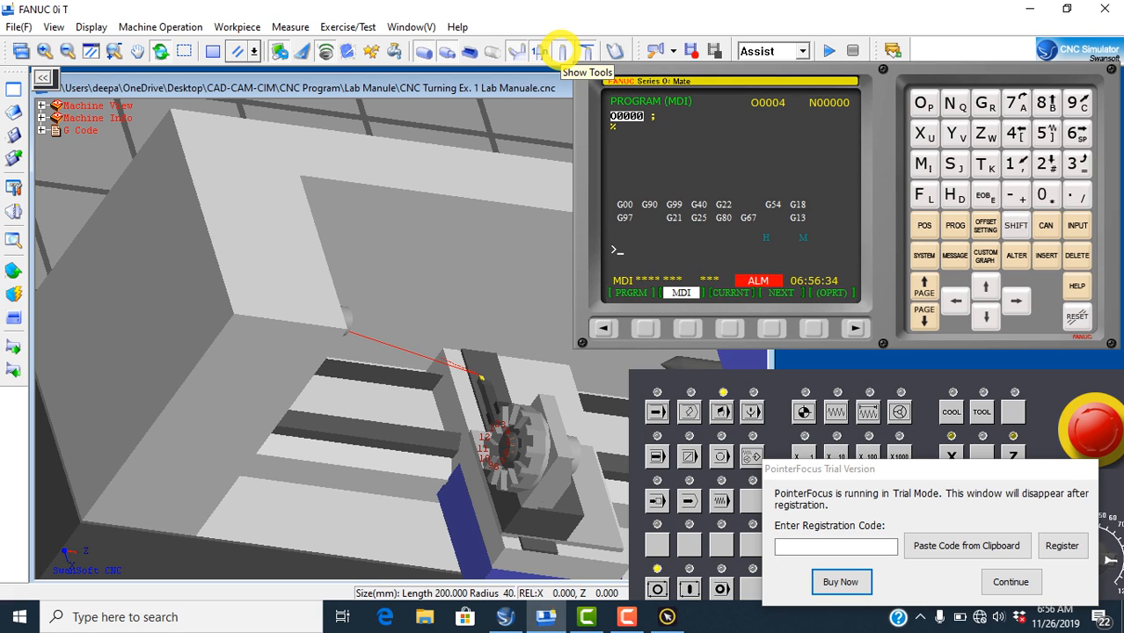
Switch the display of the tools and rotate the 3D view to examine the turret beside the chuck
left_click(562, 51)
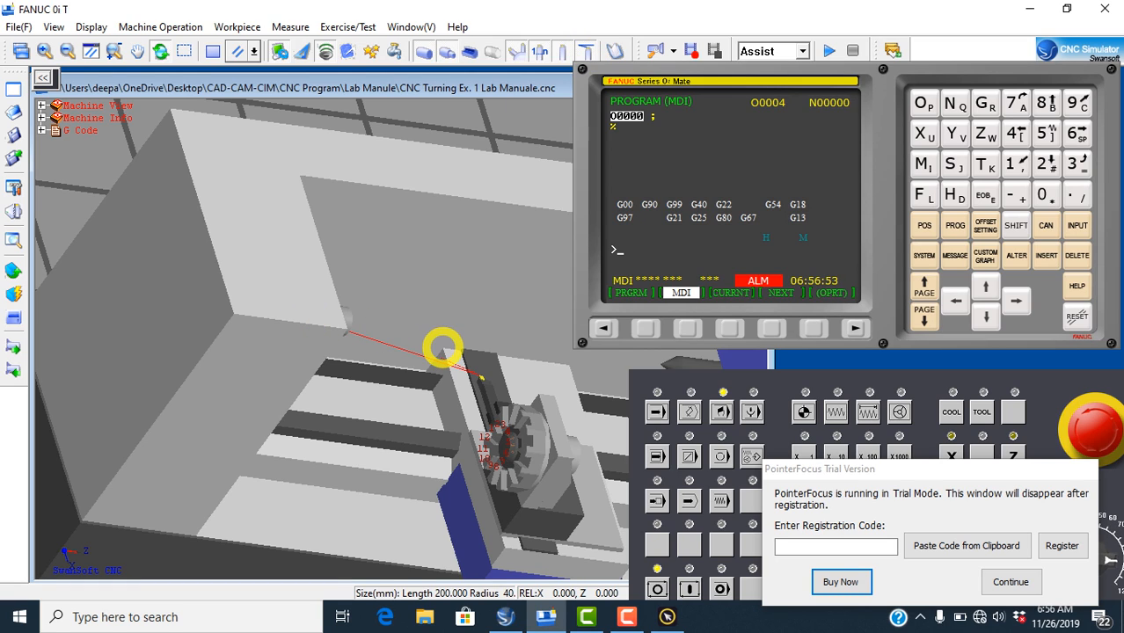
middle_click_drag(427, 348, 287, 317)
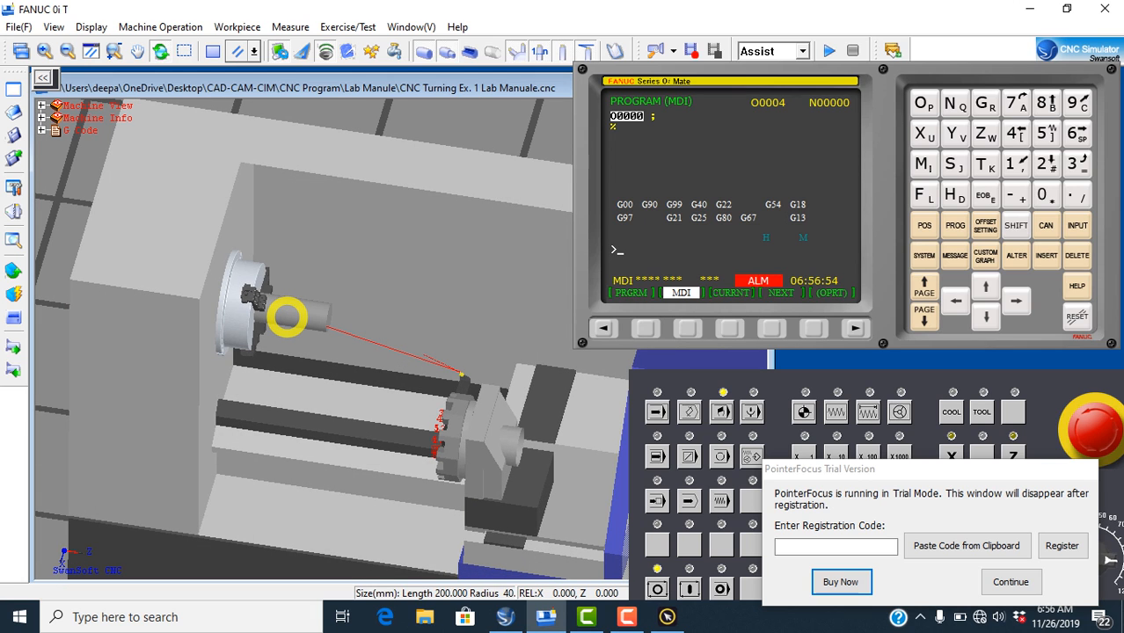
middle_click_drag(354, 391, 360, 295)
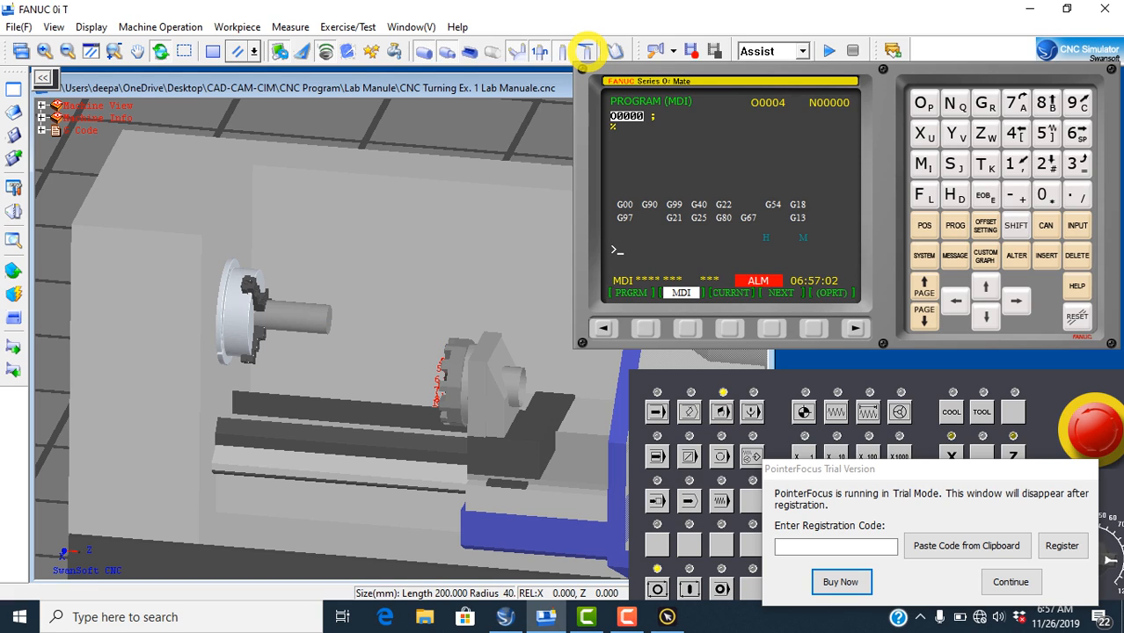
Move the FANUC control panel clear of the machine view and look through the recording region options and the Assist mode choices
left_click_drag(703, 63, 739, 79)
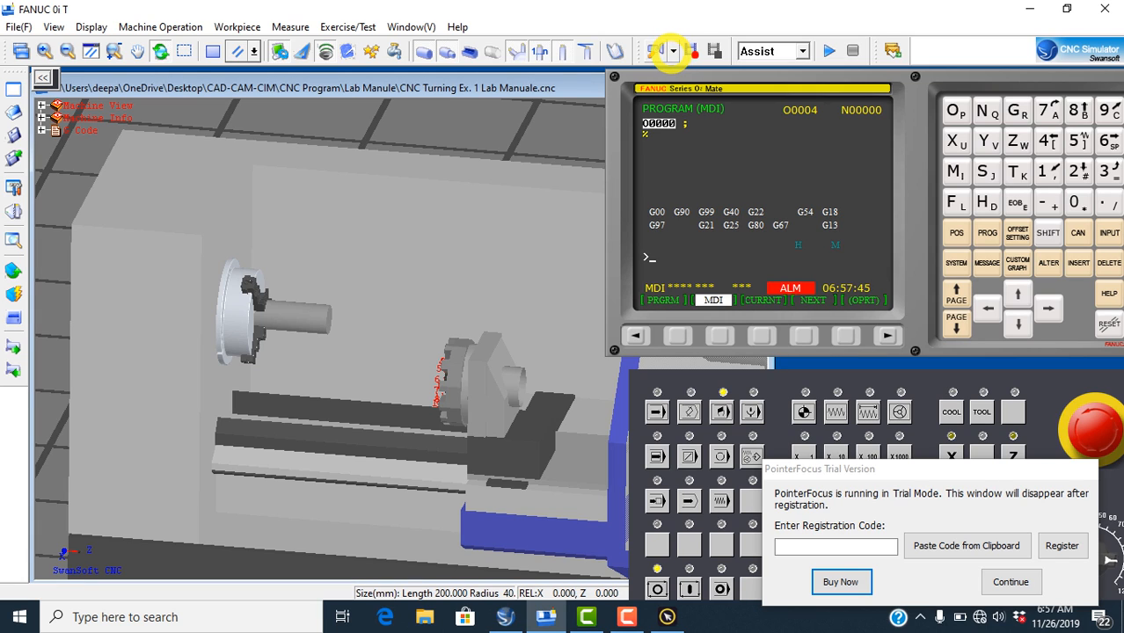
left_click(655, 50)
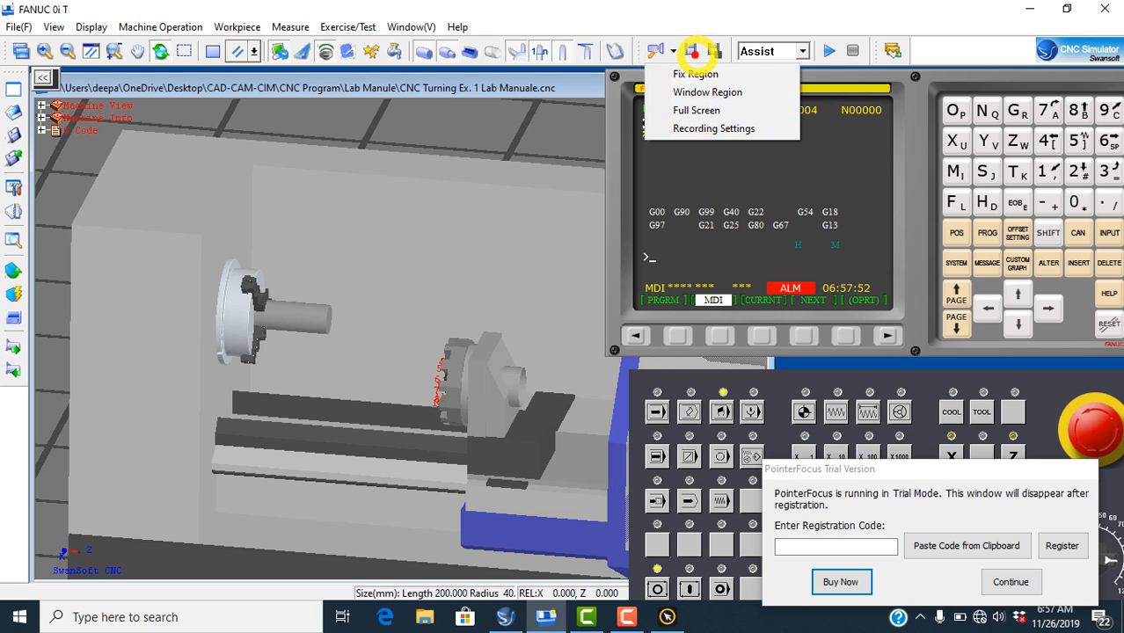
left_click(674, 51)
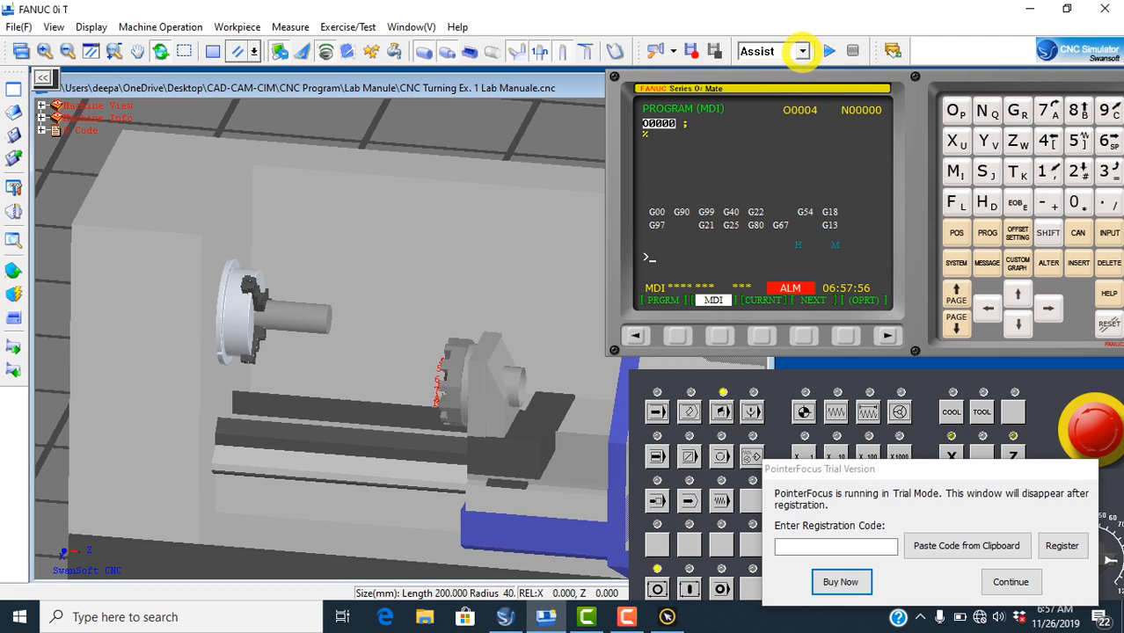
left_click(801, 52)
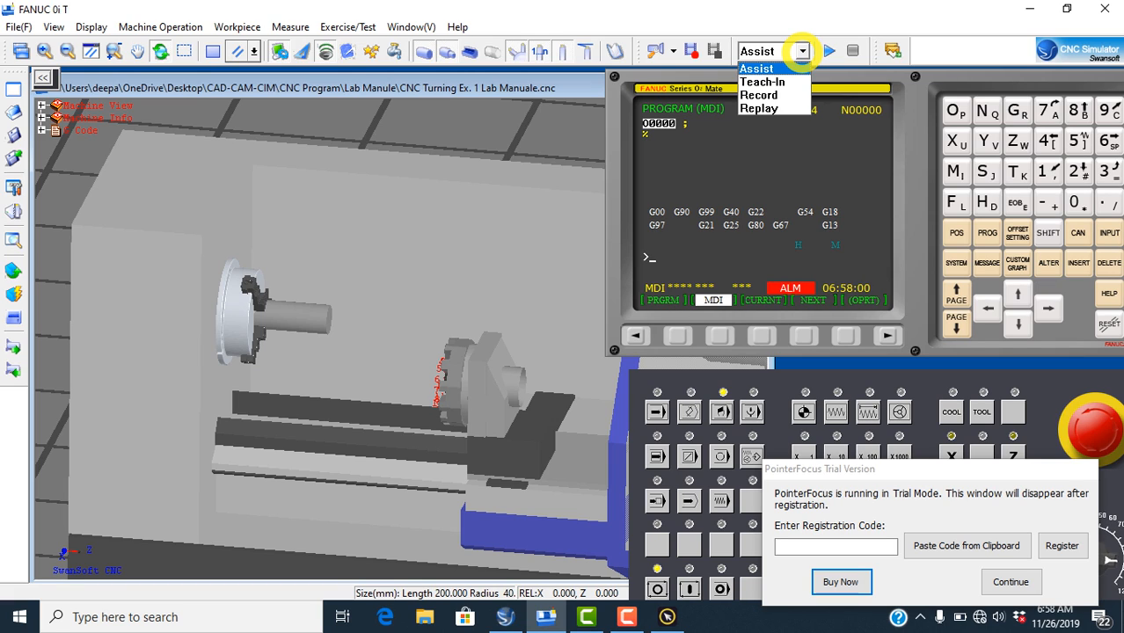
left_click(802, 51)
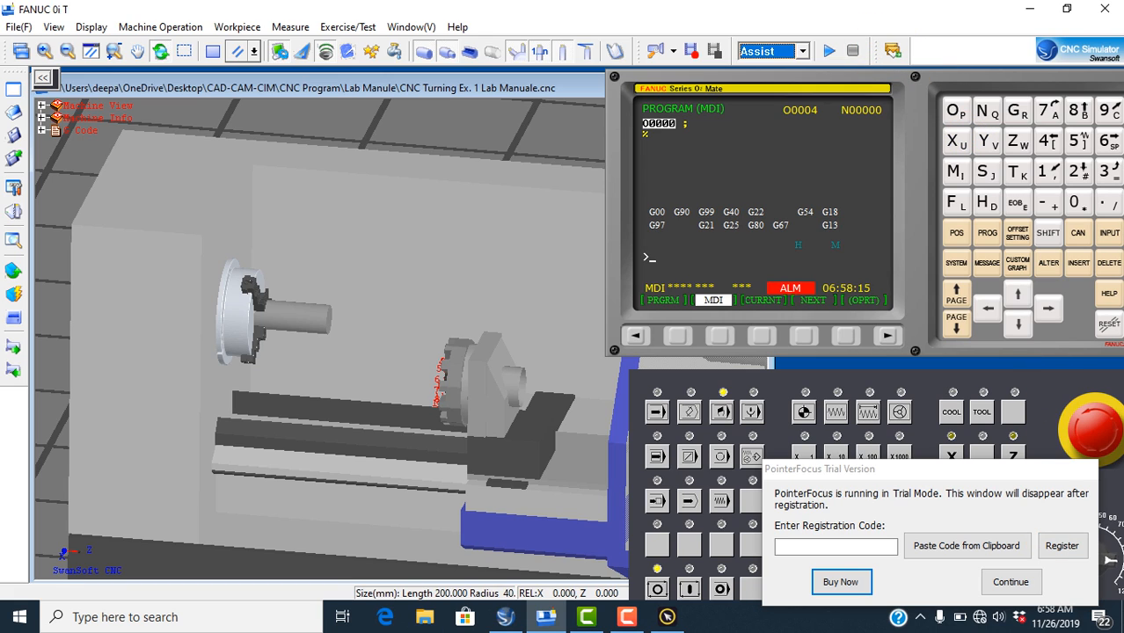
Expand the G Code tree to view program O0004 and clear the loaded program by starting a new file
left_click(1011, 581)
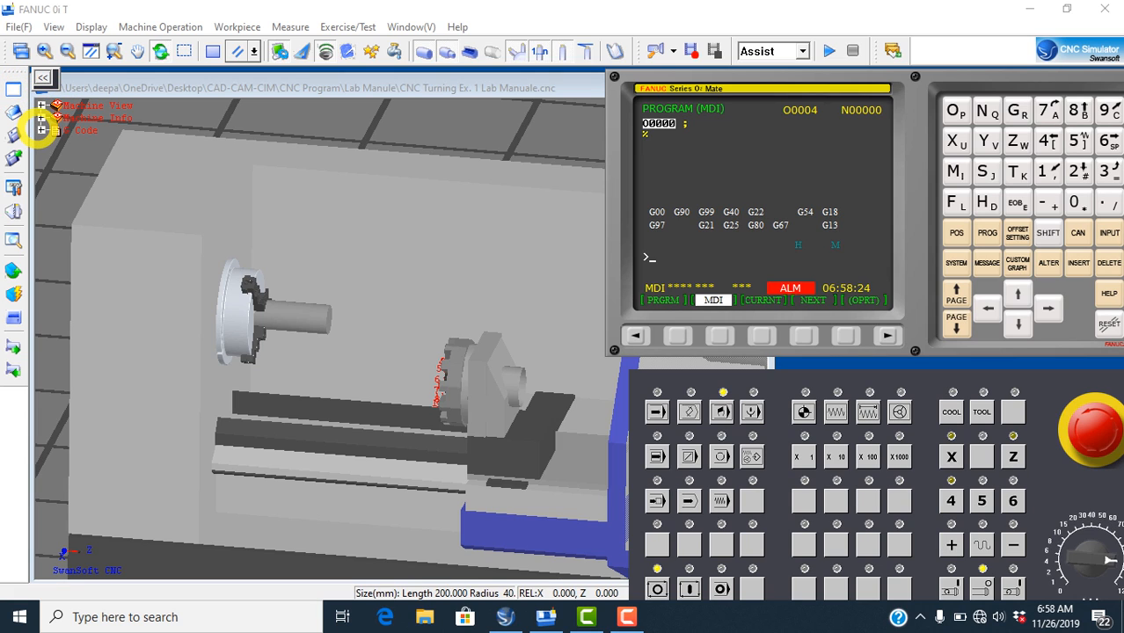
left_click(41, 130)
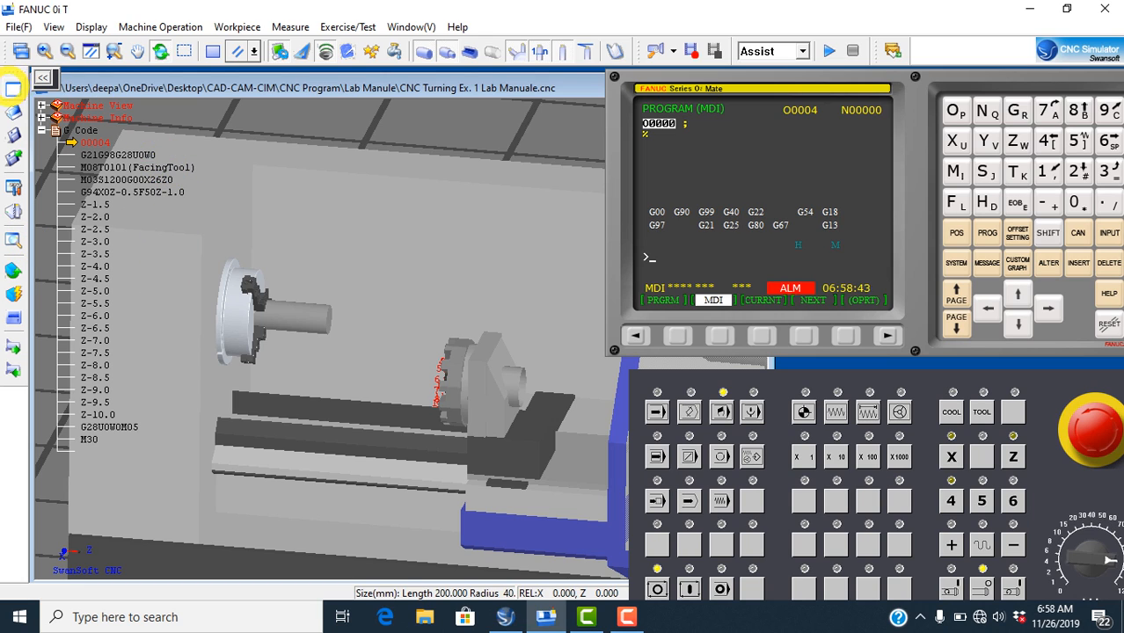
left_click(12, 88)
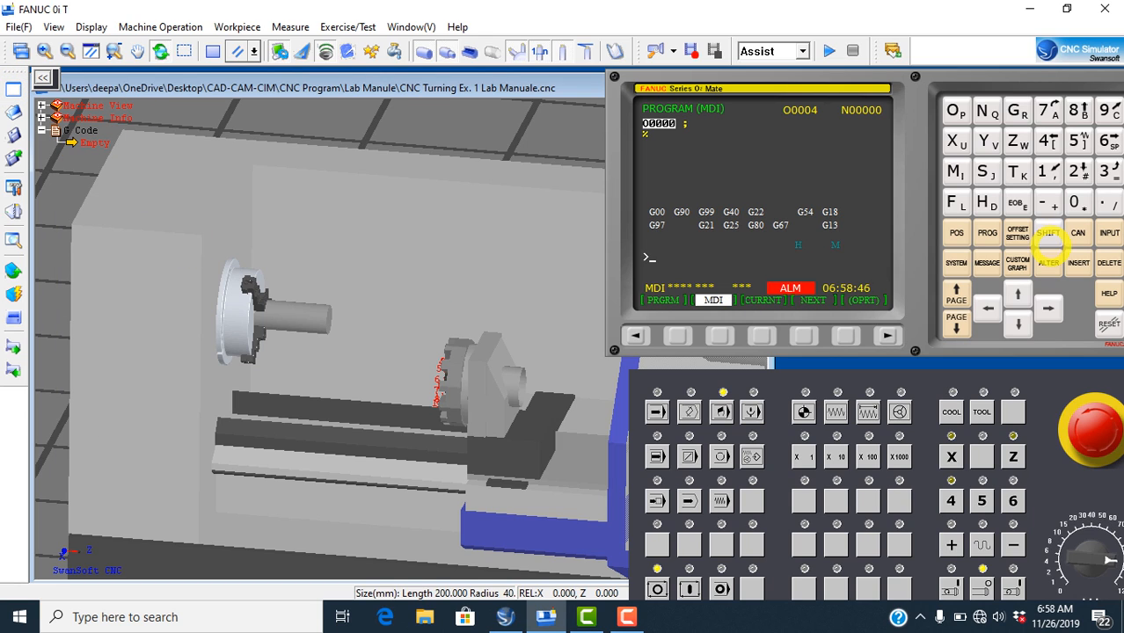
Show the program page on the FANUC control and switch the machine to Edit mode
left_click(987, 232)
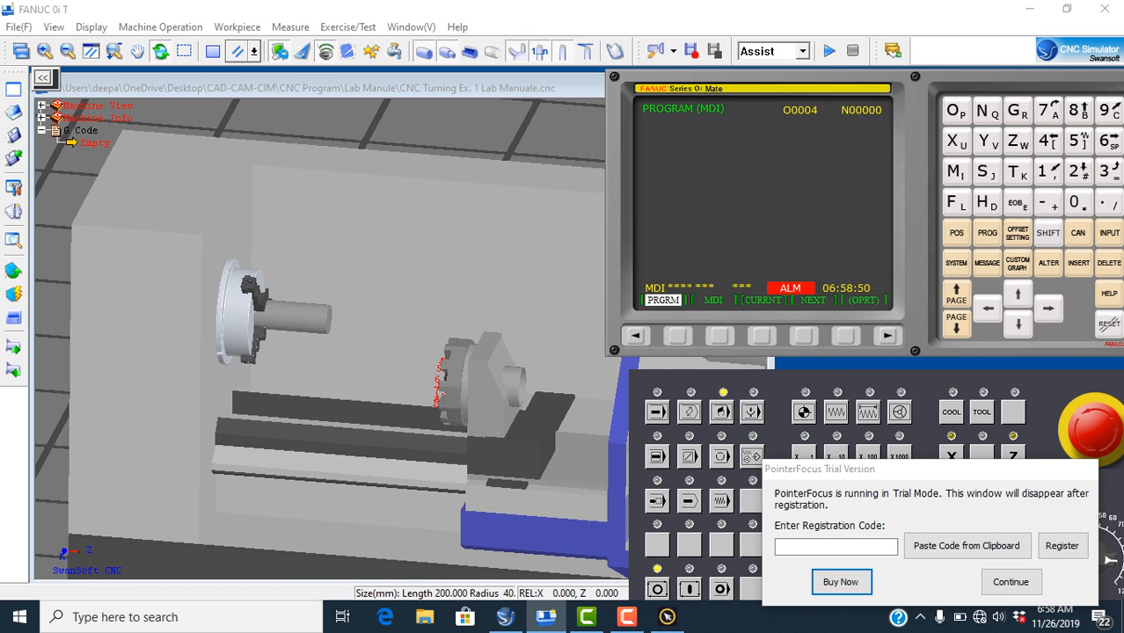
left_click(1010, 582)
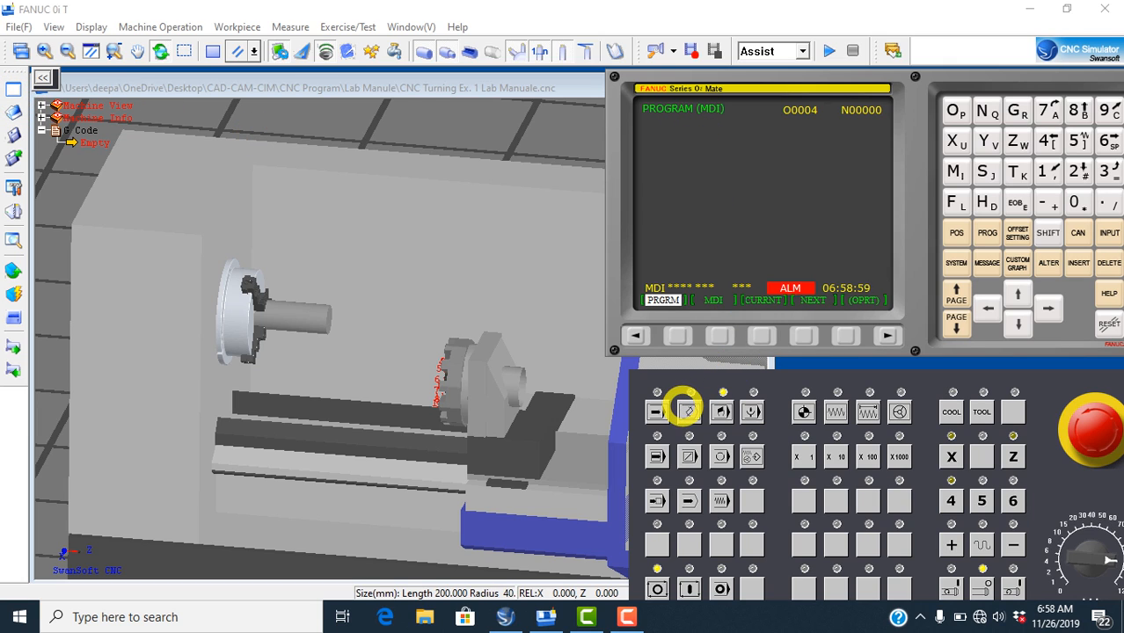
left_click(688, 410)
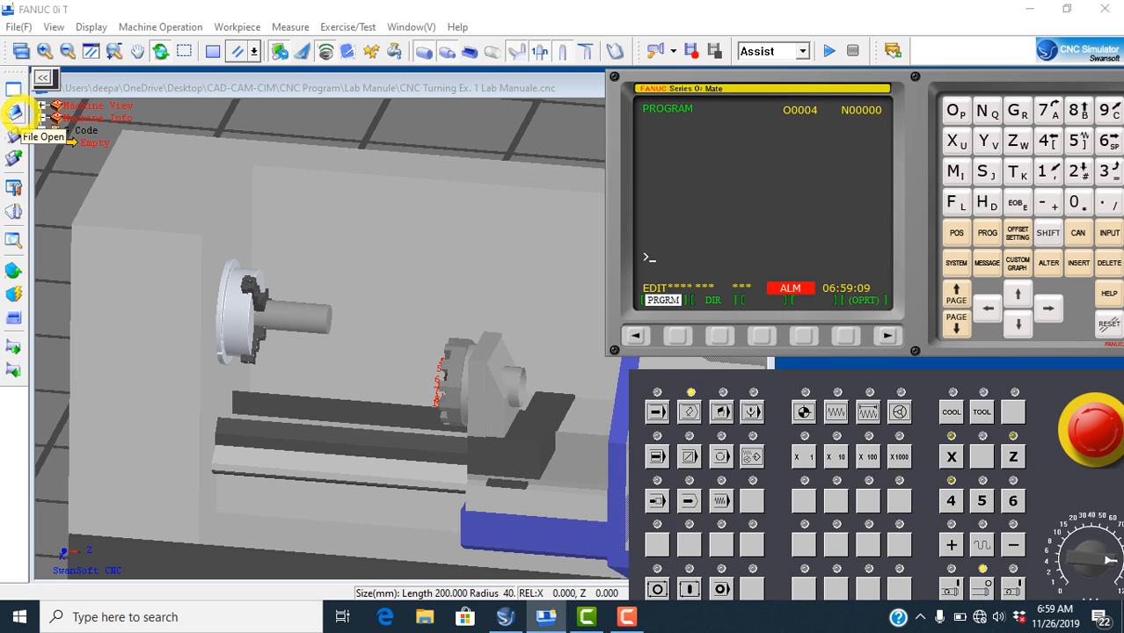
Browse the Lab Manule folder for files to open with the file type set to All Files, and cancel without opening any
left_click(15, 112)
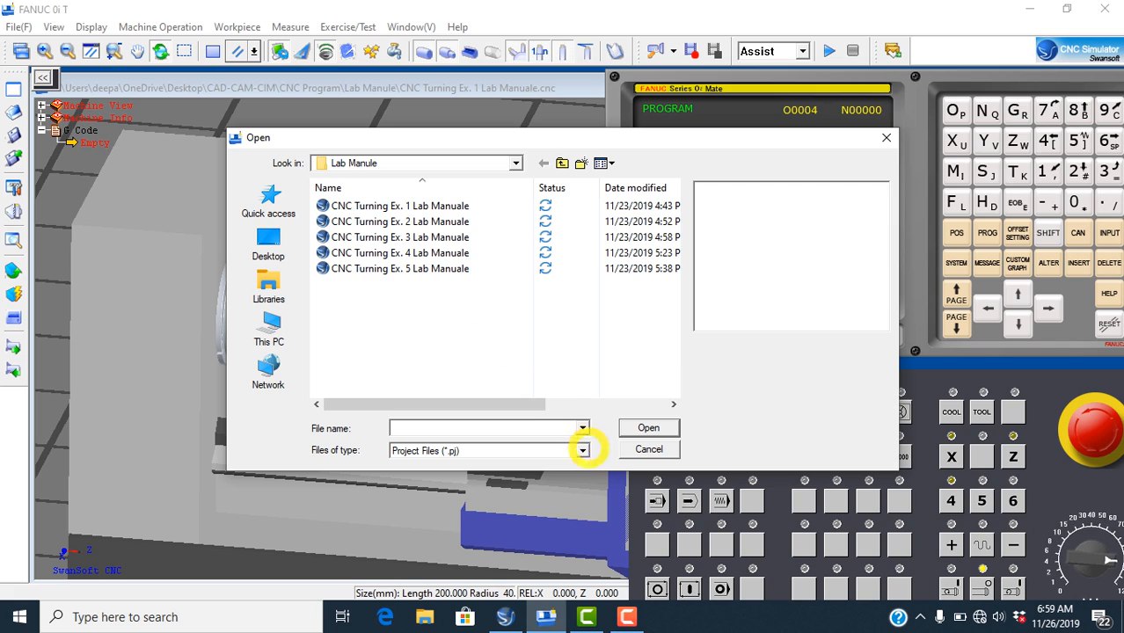
left_click(581, 450)
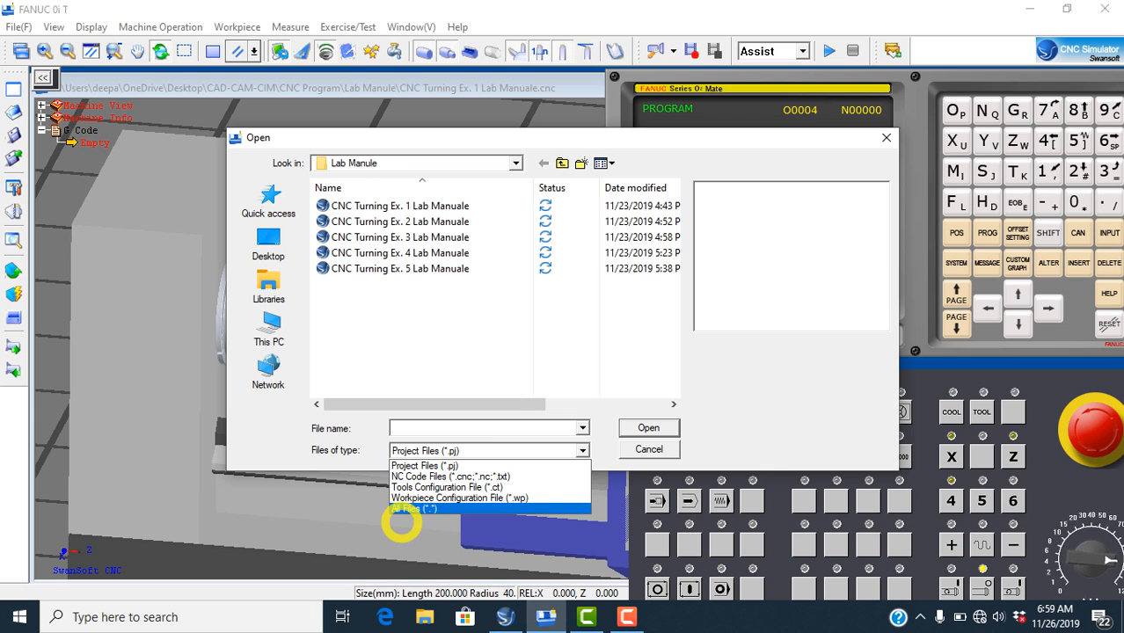
left_click(416, 509)
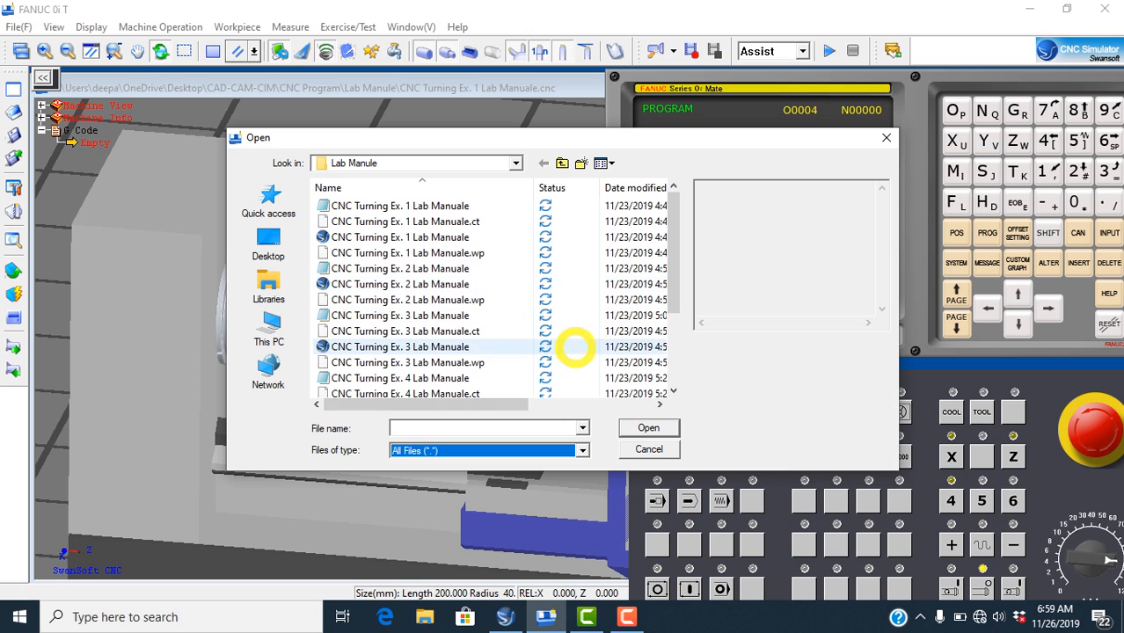
left_click(648, 448)
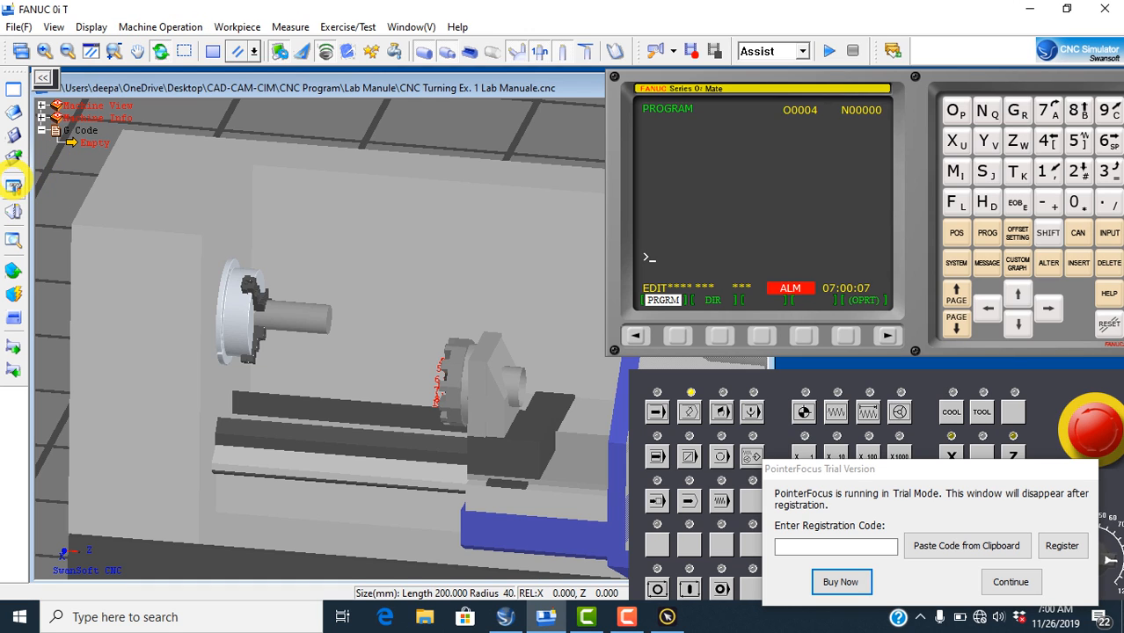
Look at the CNC Operation options and the Tool Magazine Management list, closing each dialog without changes
left_click(14, 185)
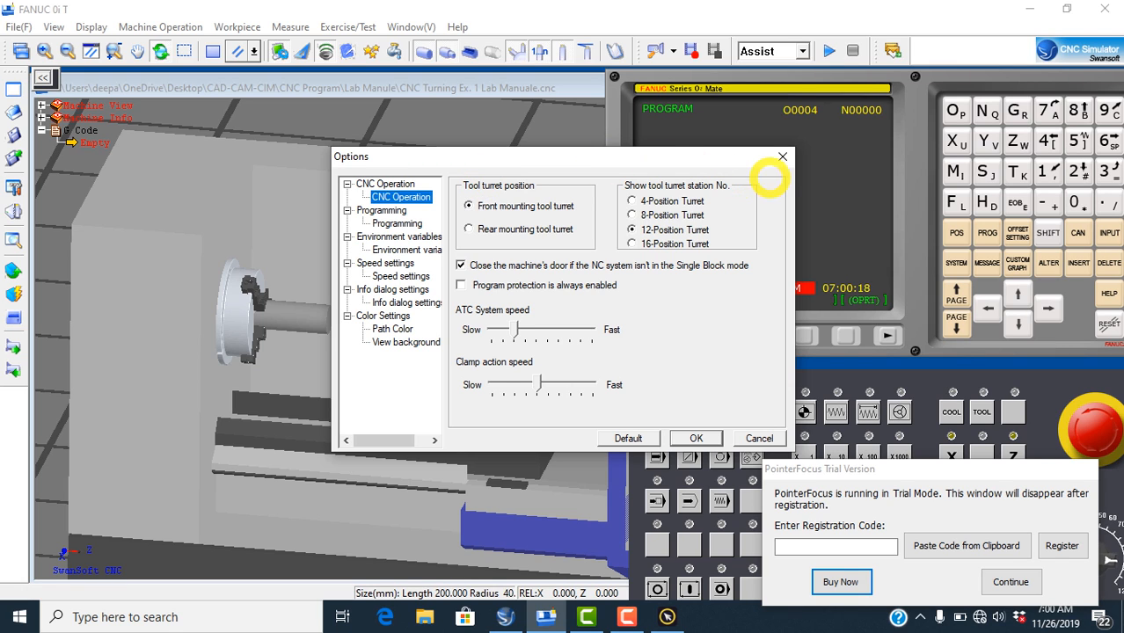
left_click(782, 157)
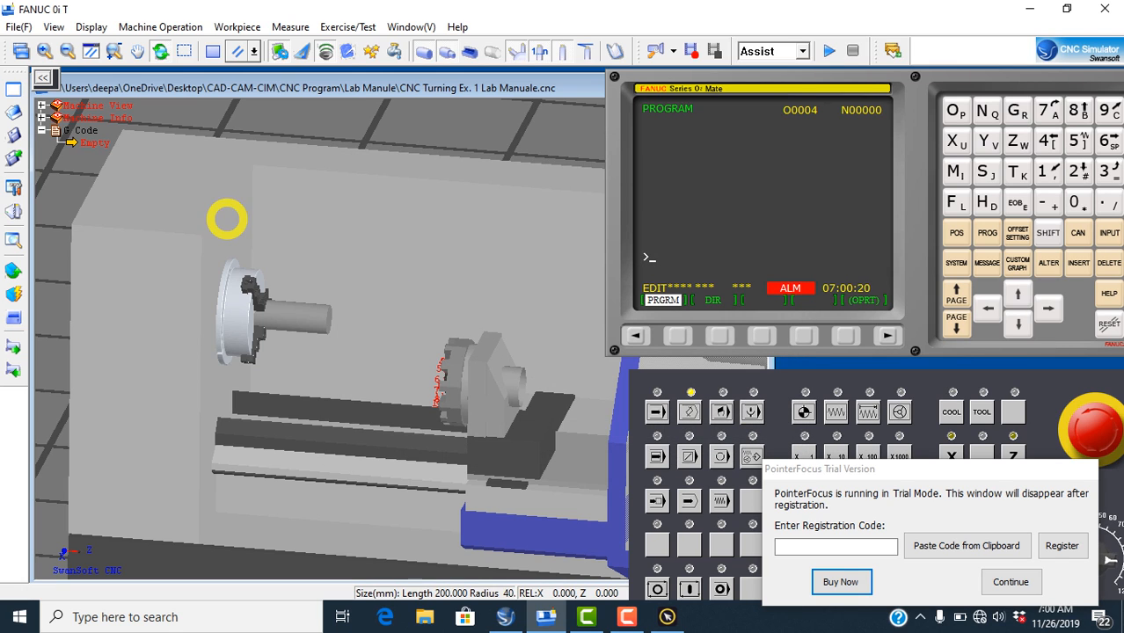
left_click(15, 208)
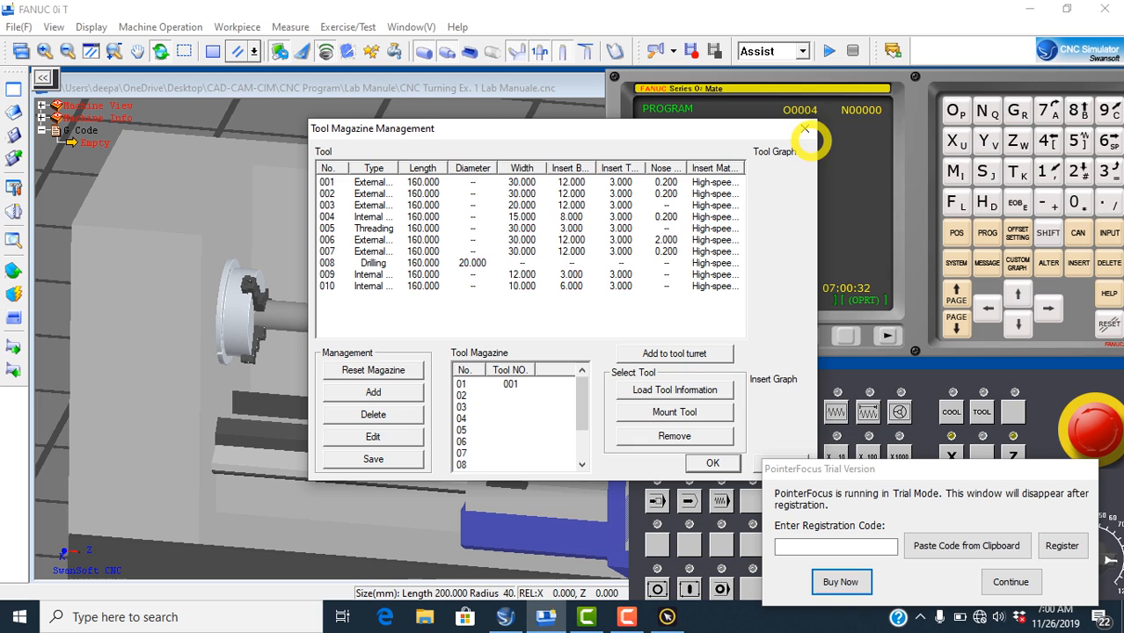
left_click(804, 129)
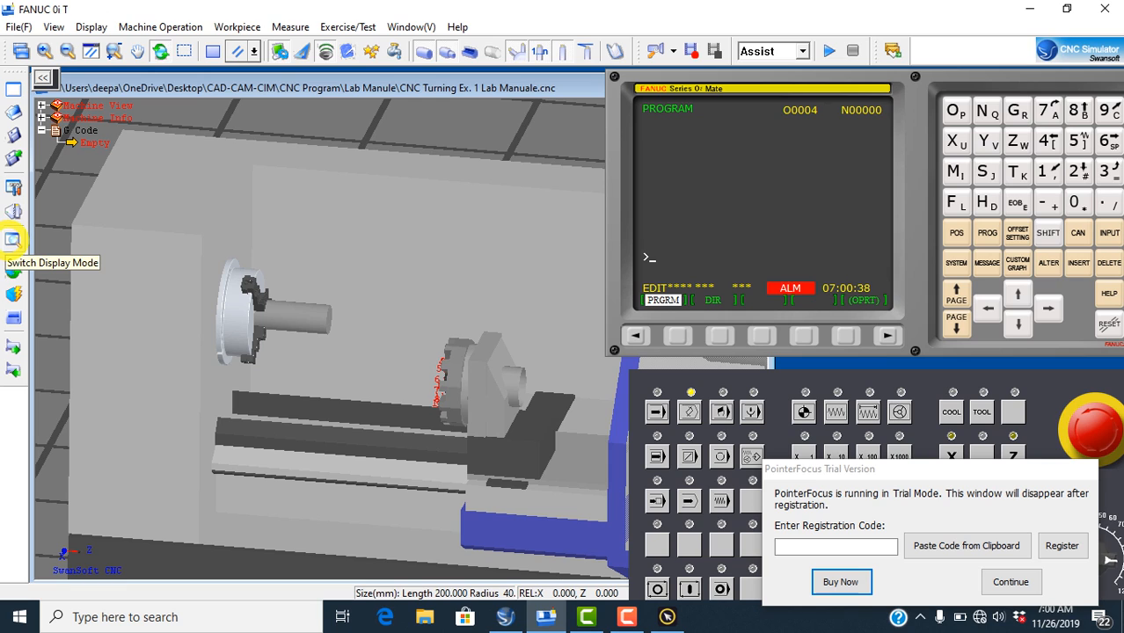
Switch the display mode to show only the workpiece and the cutting tool without the machine
left_click(13, 239)
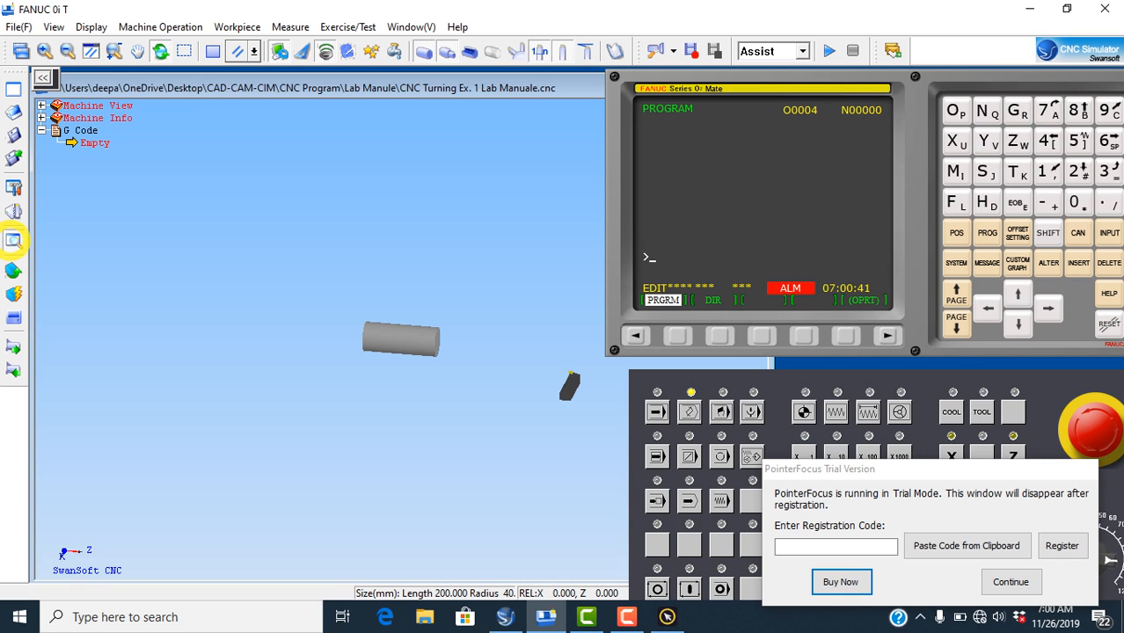
Cycle the display mode until the complete lathe is shown with the chuck, workpiece and turret
left_click(13, 240)
left_click(13, 239)
left_click(13, 239)
left_click(13, 239)
left_click(14, 239)
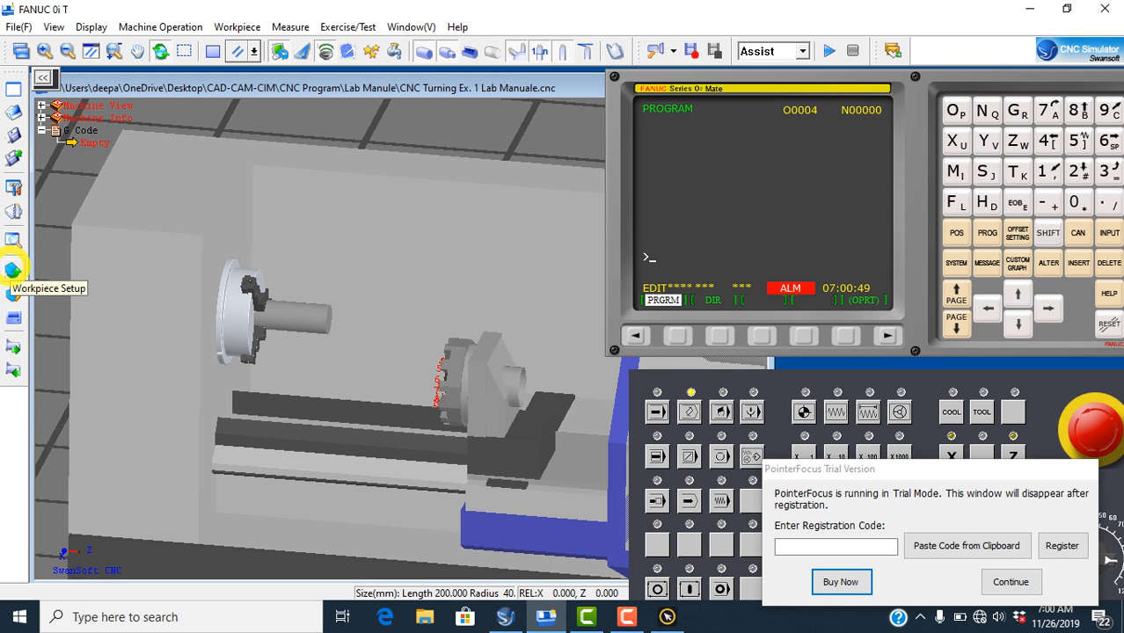
Look at the Workpiece Setup options, including Stock Size, Turn Workpiece Around, Adjust Coolant and Rapid Position, without choosing any
left_click(13, 269)
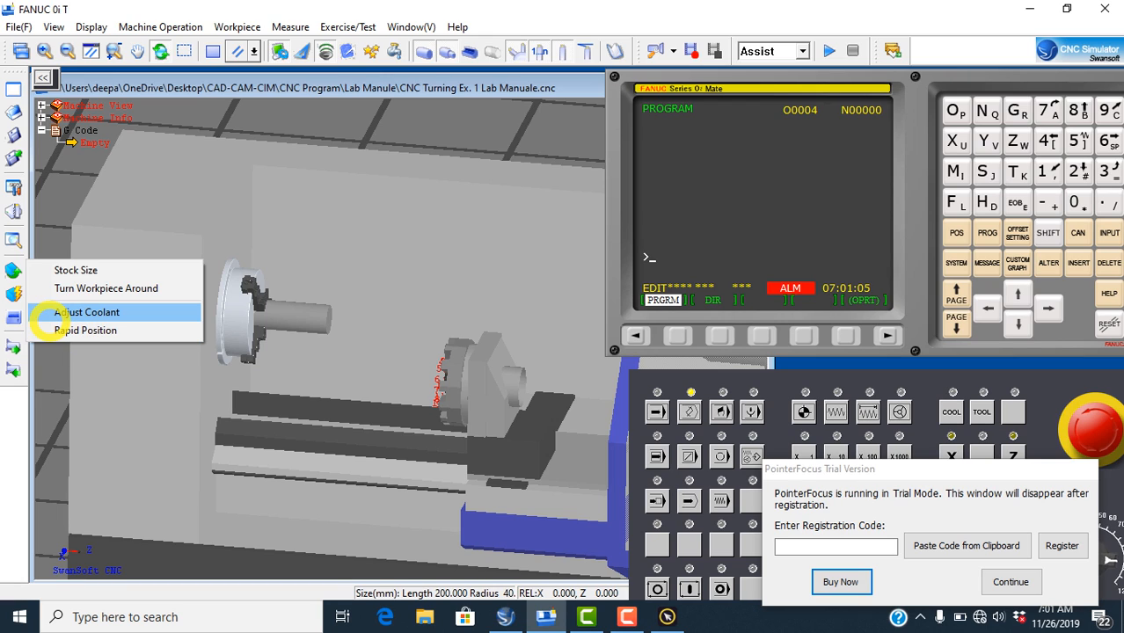
left_click(13, 296)
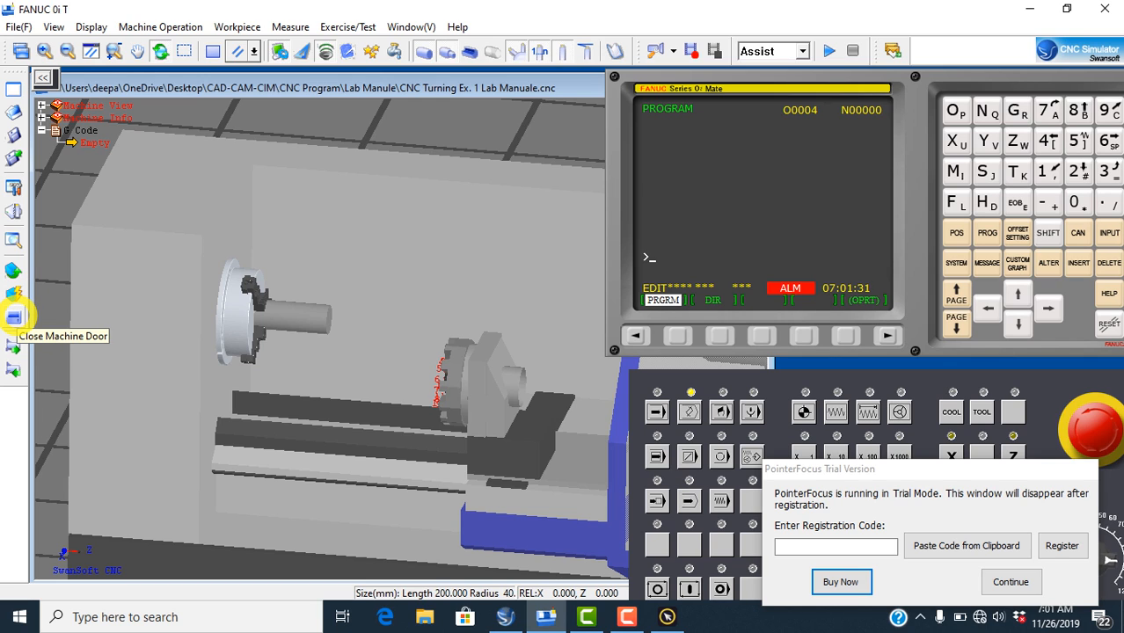
Close the machine door and open it again to demonstrate the door control
left_click(15, 318)
left_click(14, 317)
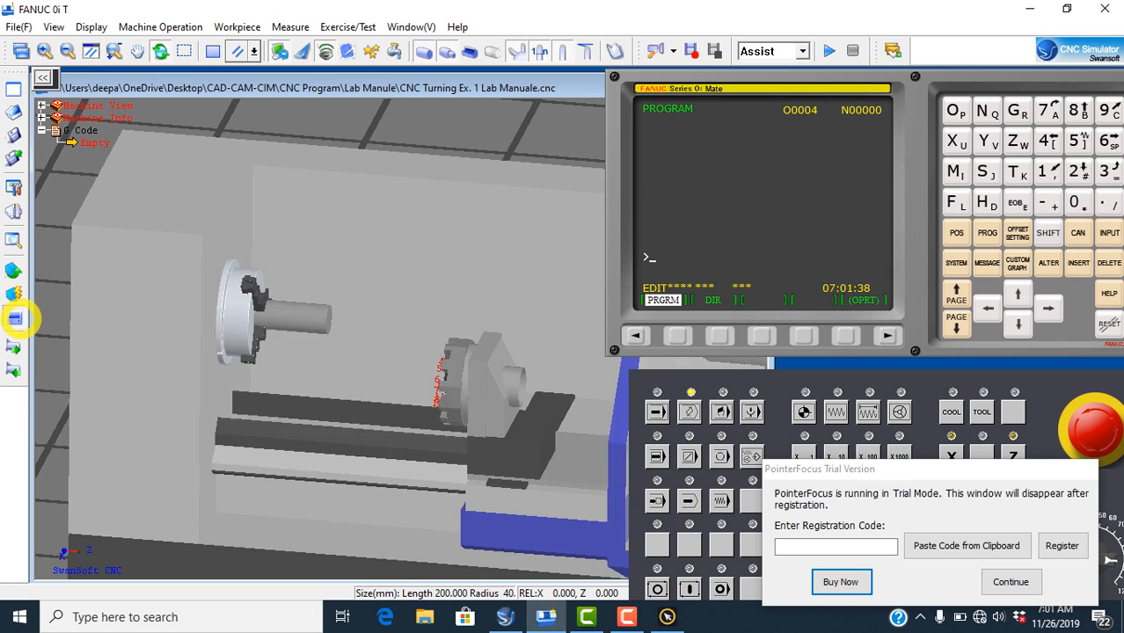
left_click(15, 319)
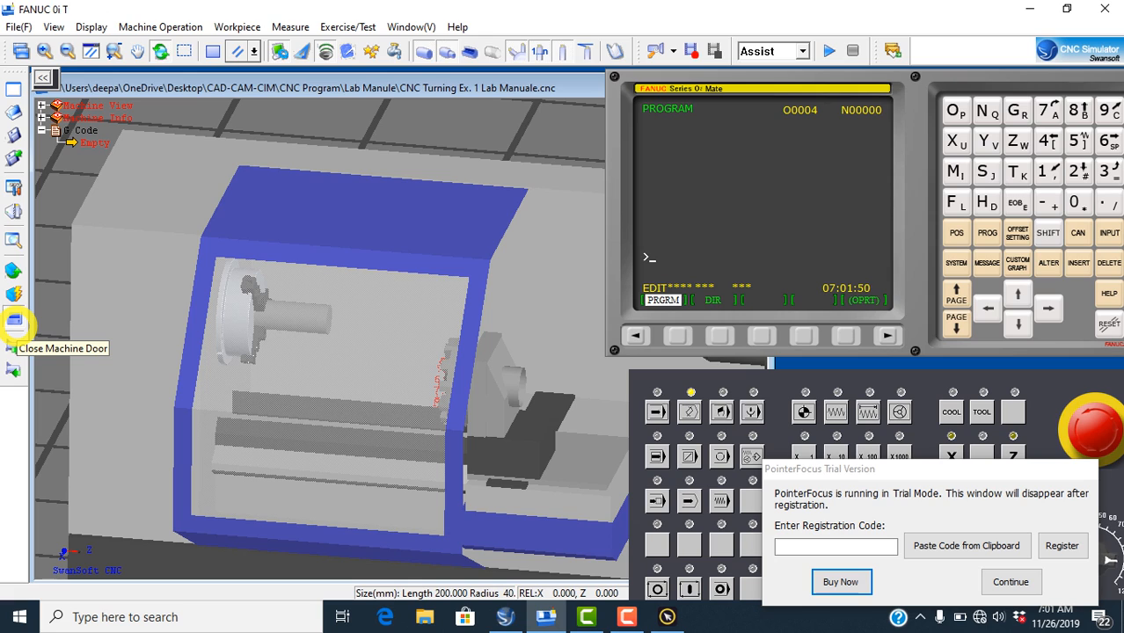
left_click(14, 322)
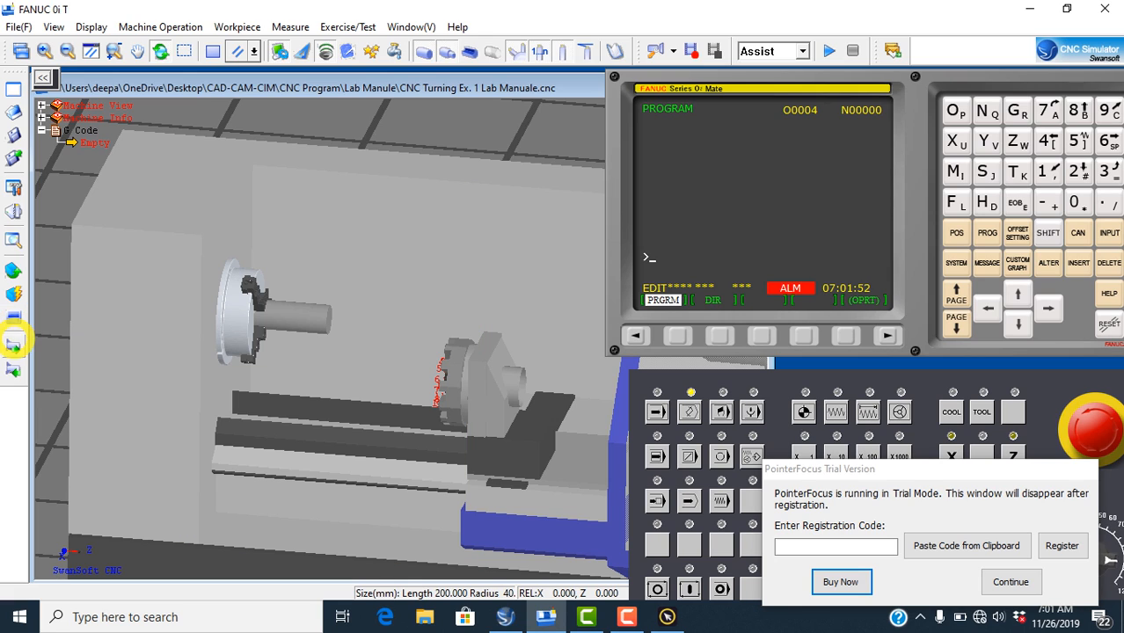
Shift the workpiece's clamp position out and back in twice, dismissing the travel-limit messages
left_click(15, 349)
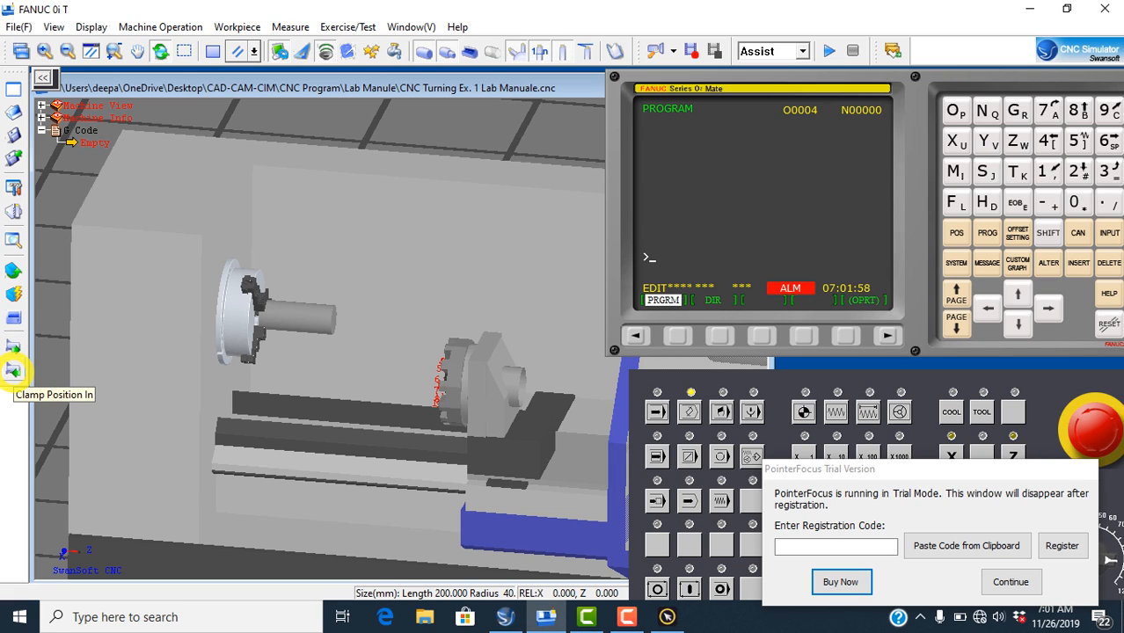
left_click(13, 371)
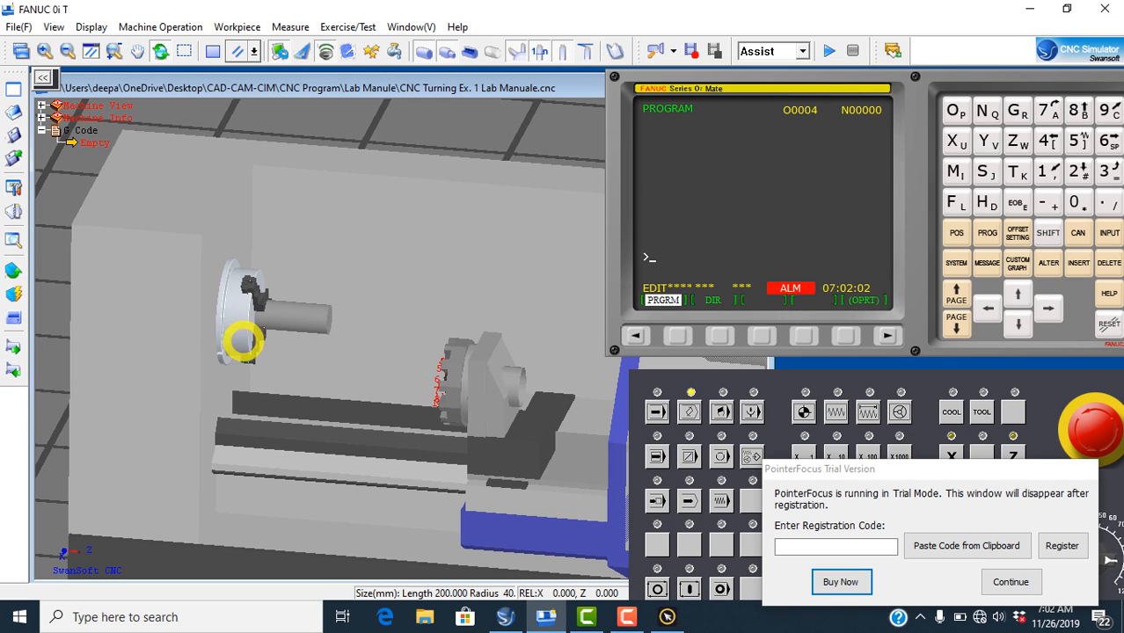
left_click(13, 370)
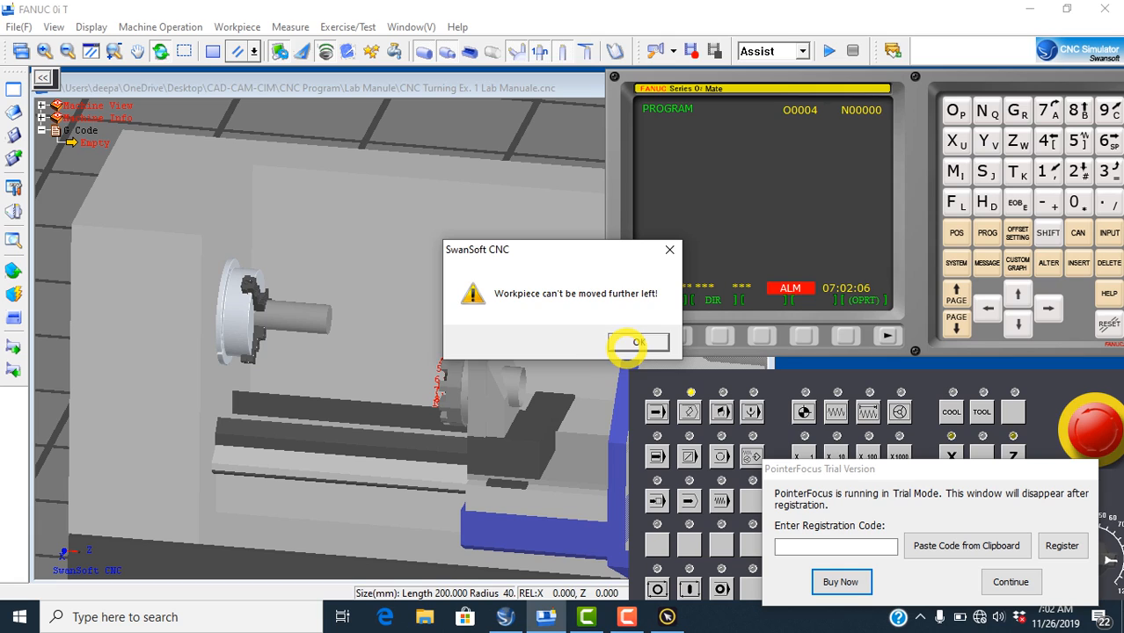
left_click(637, 343)
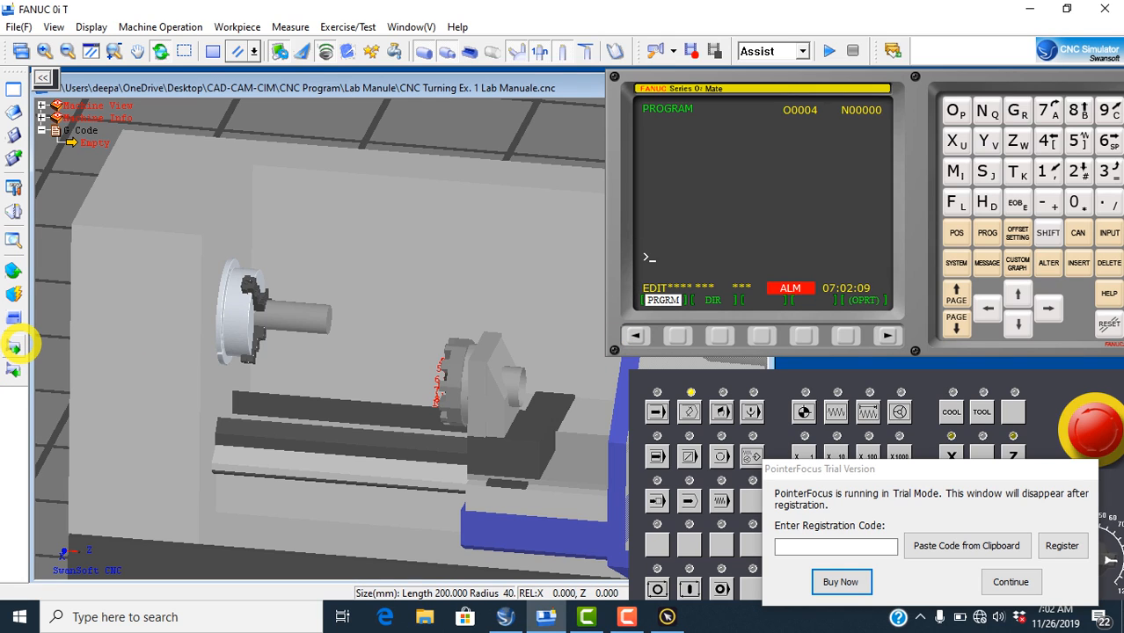
left_click(15, 348)
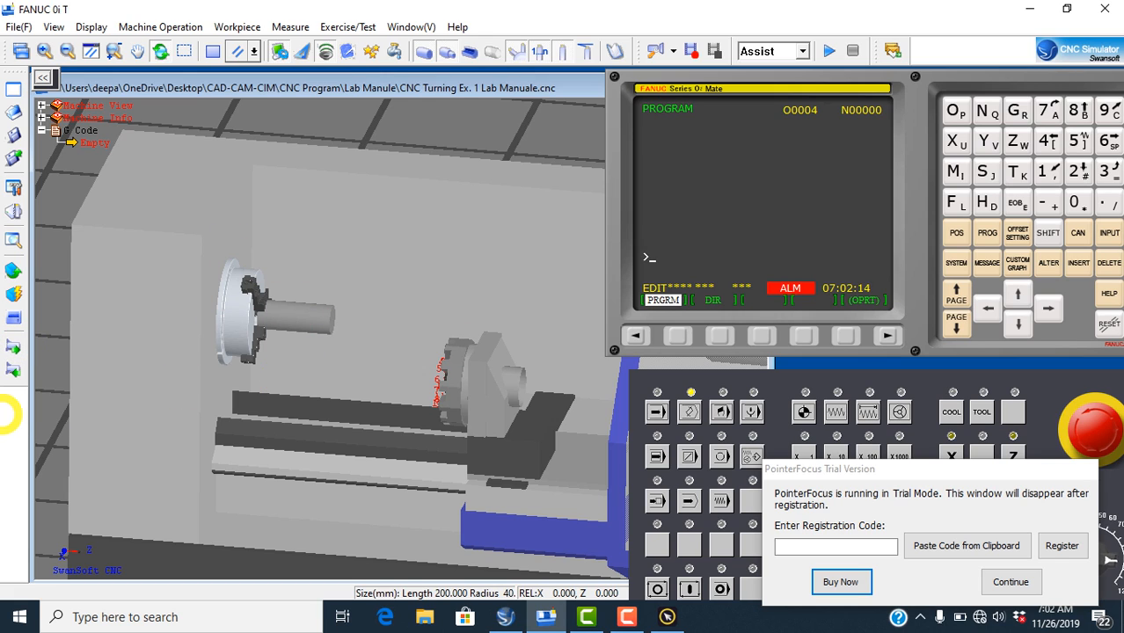
left_click(13, 373)
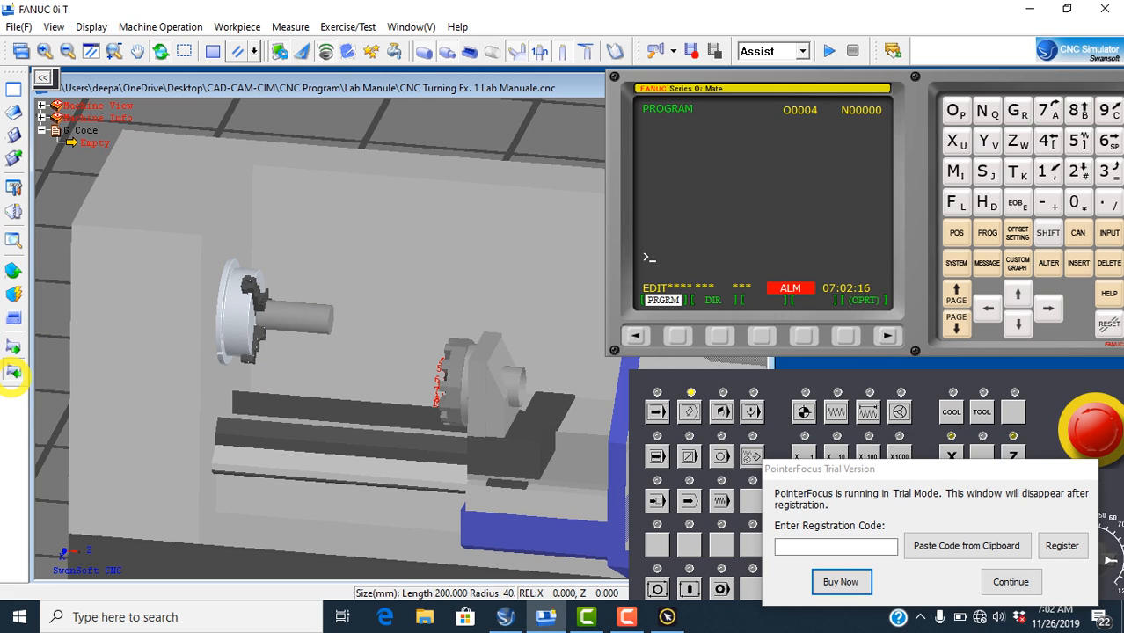
left_click(12, 373)
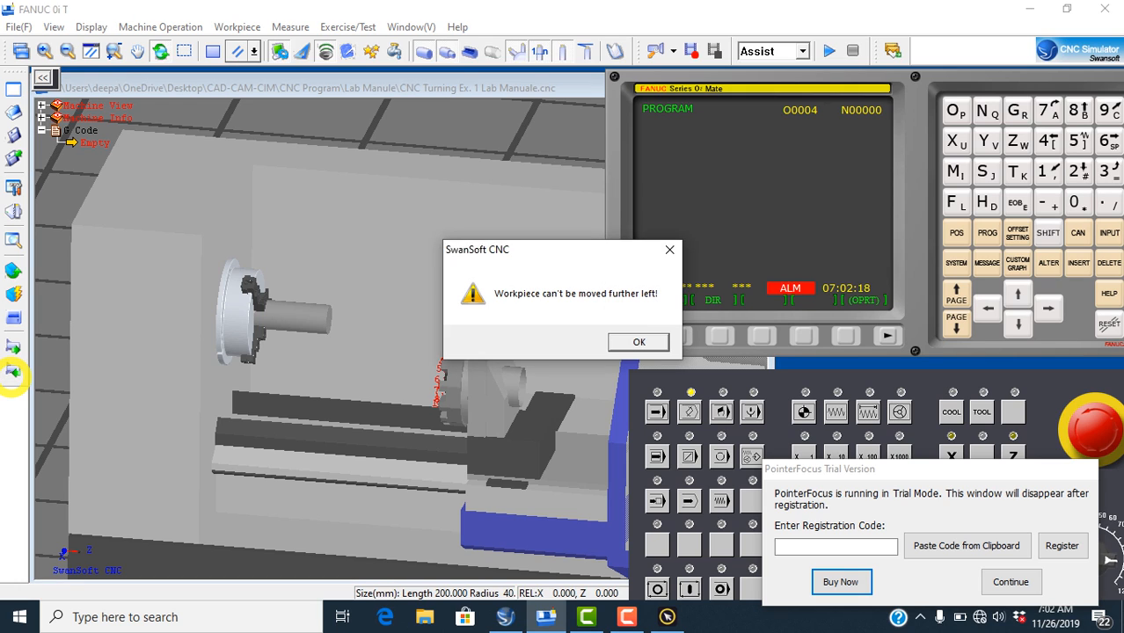
left_click(639, 341)
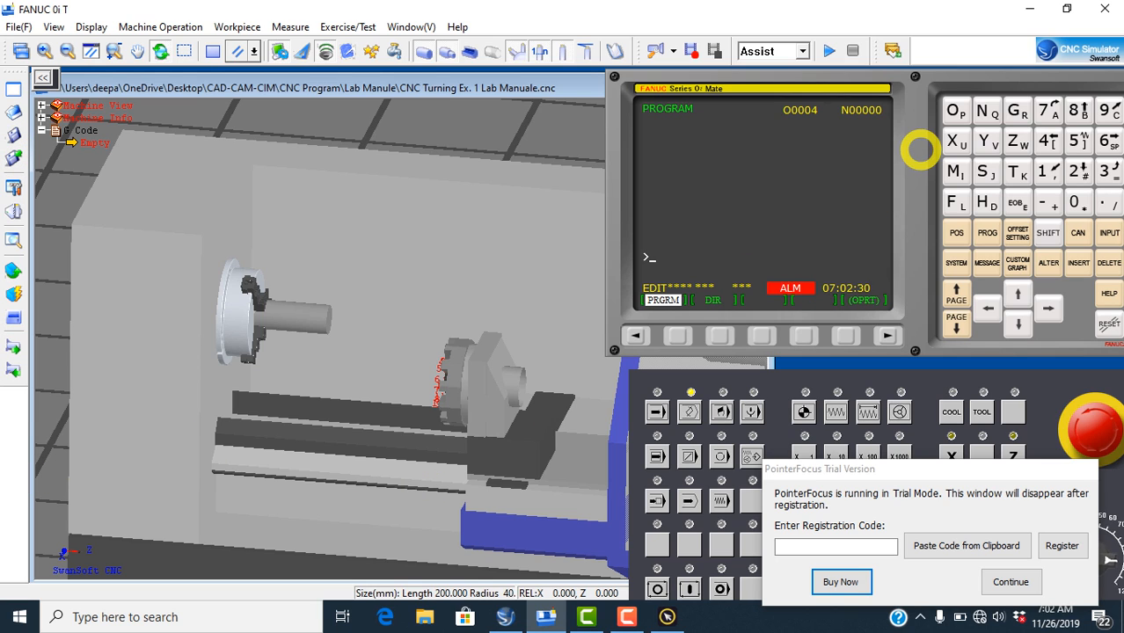
Reposition the FANUC control panel and the machine operator panel so that all their keys and dials are in view
left_click_drag(990, 70, 962, 72)
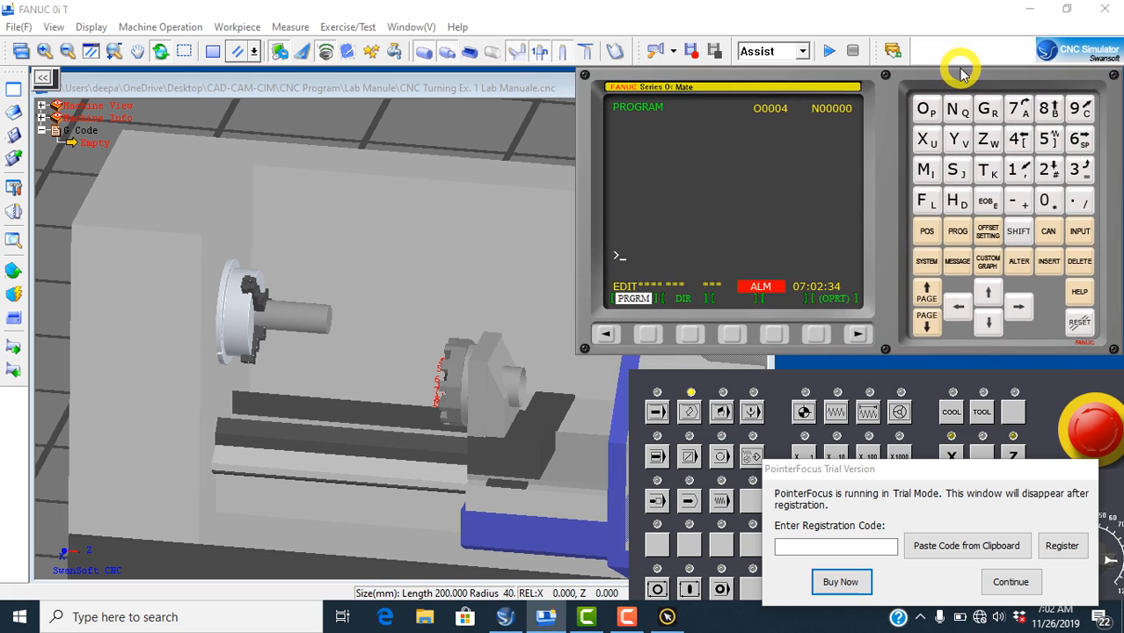
left_click_drag(861, 371, 821, 361)
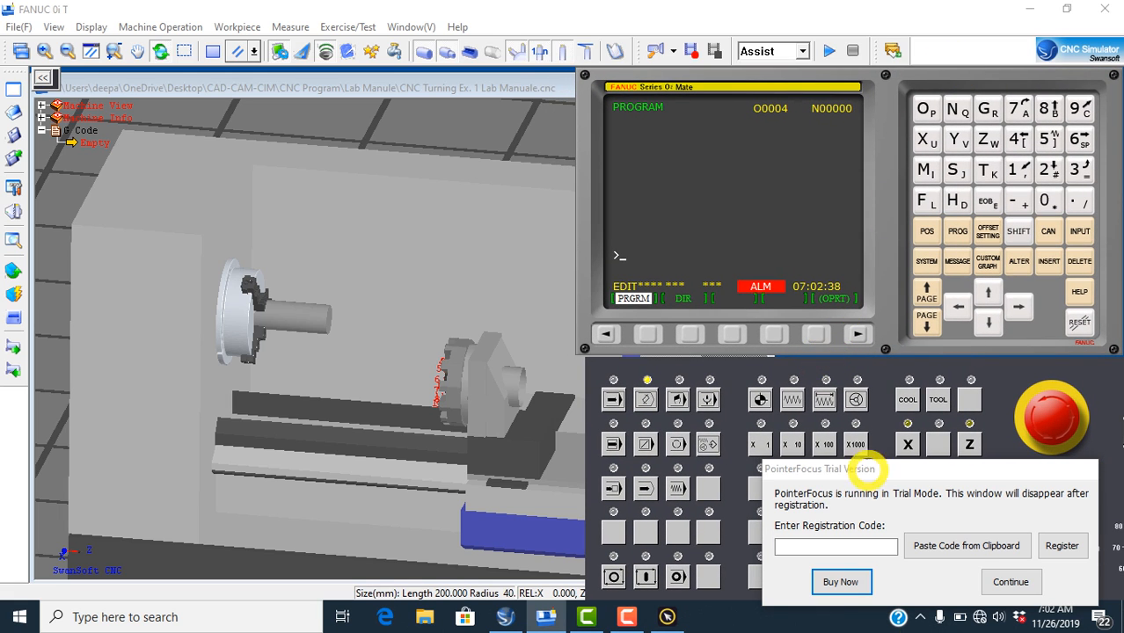
left_click(1011, 581)
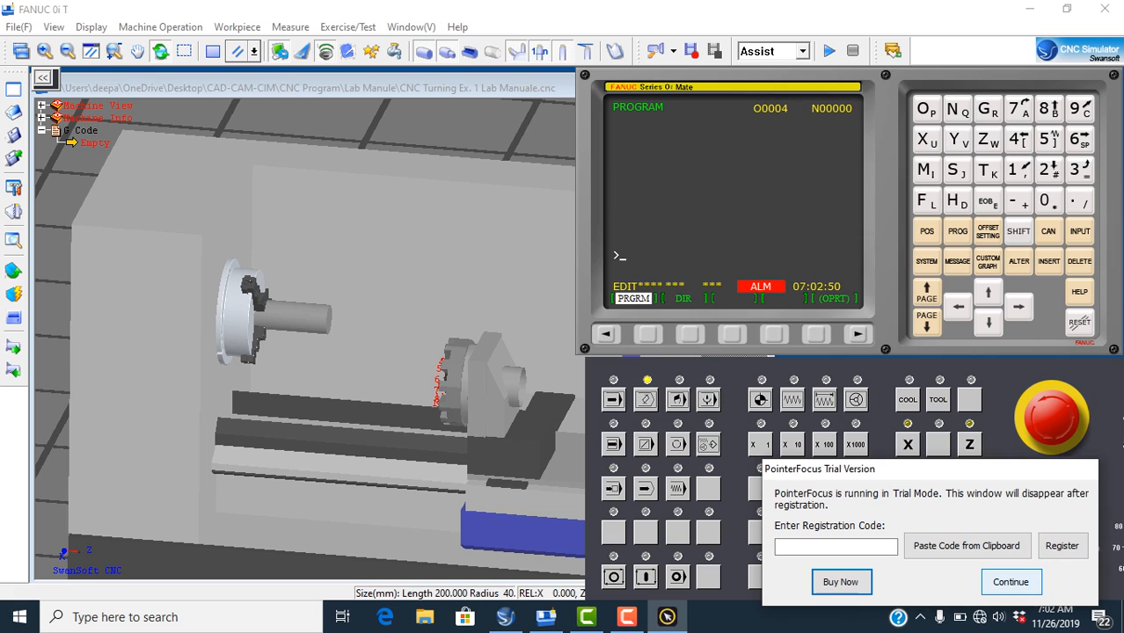
left_click(1011, 581)
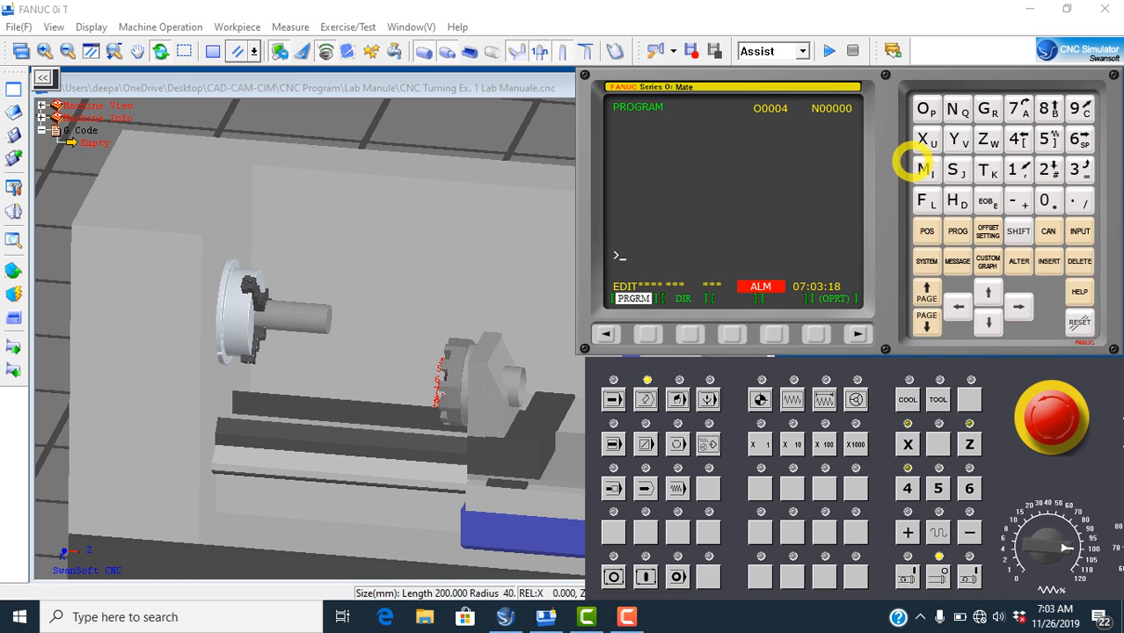
left_click_drag(903, 351, 840, 358)
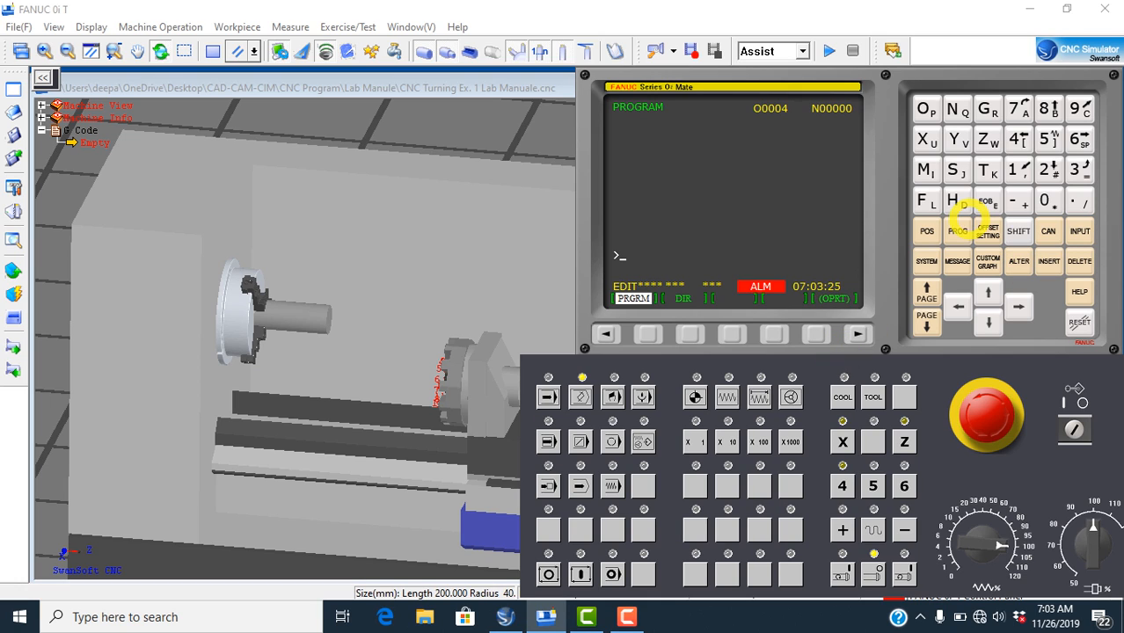
Show the absolute position page and switch the machine view to 2D with the tool-to-workpiece coordinate dimensions displayed
left_click(927, 231)
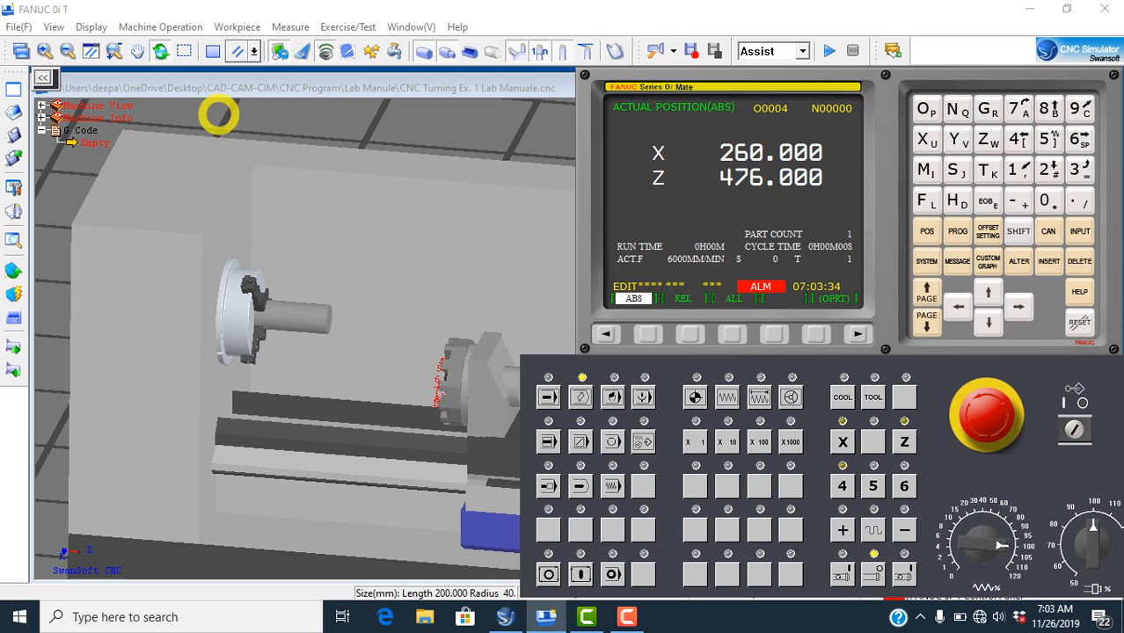
left_click(213, 51)
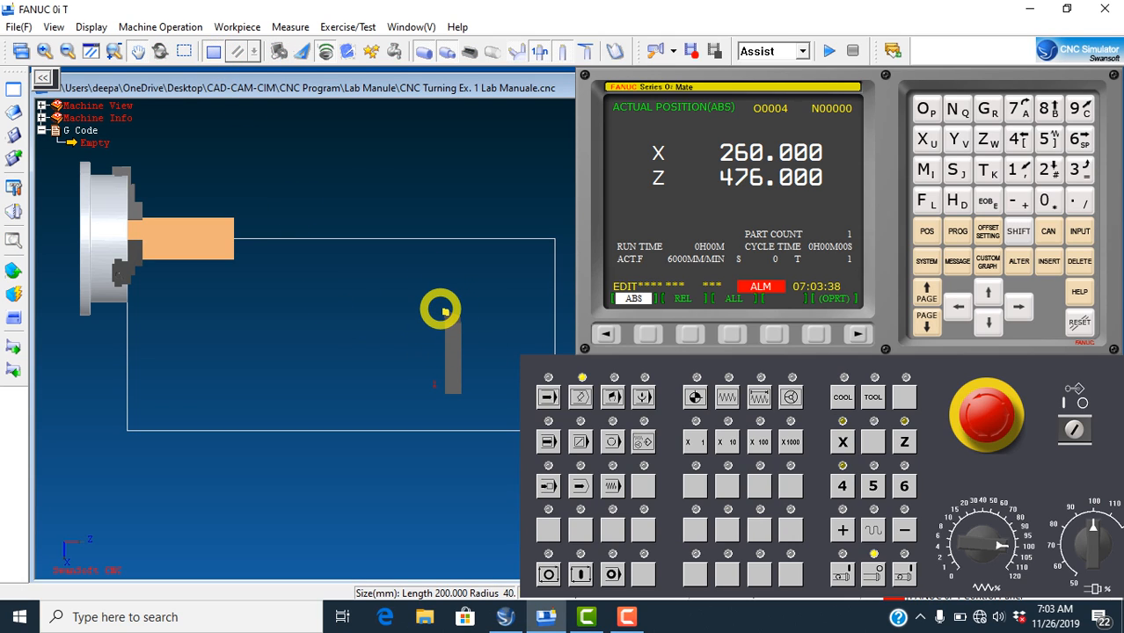
left_click(347, 51)
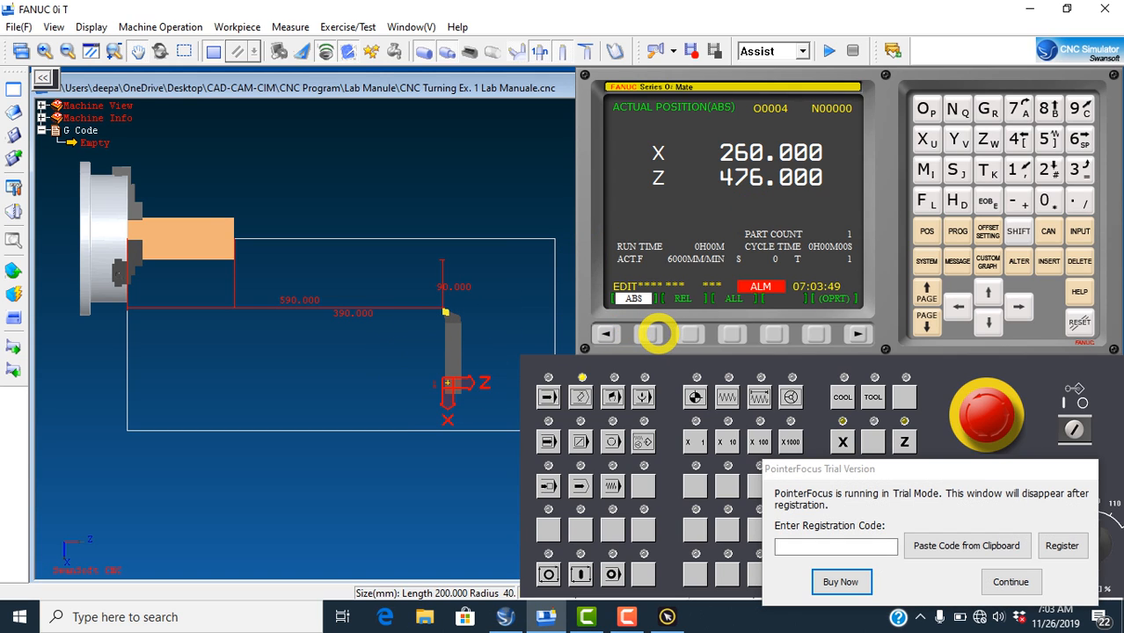
Show the relative position page on the control, followed by the page combining all position readings
left_click(1011, 581)
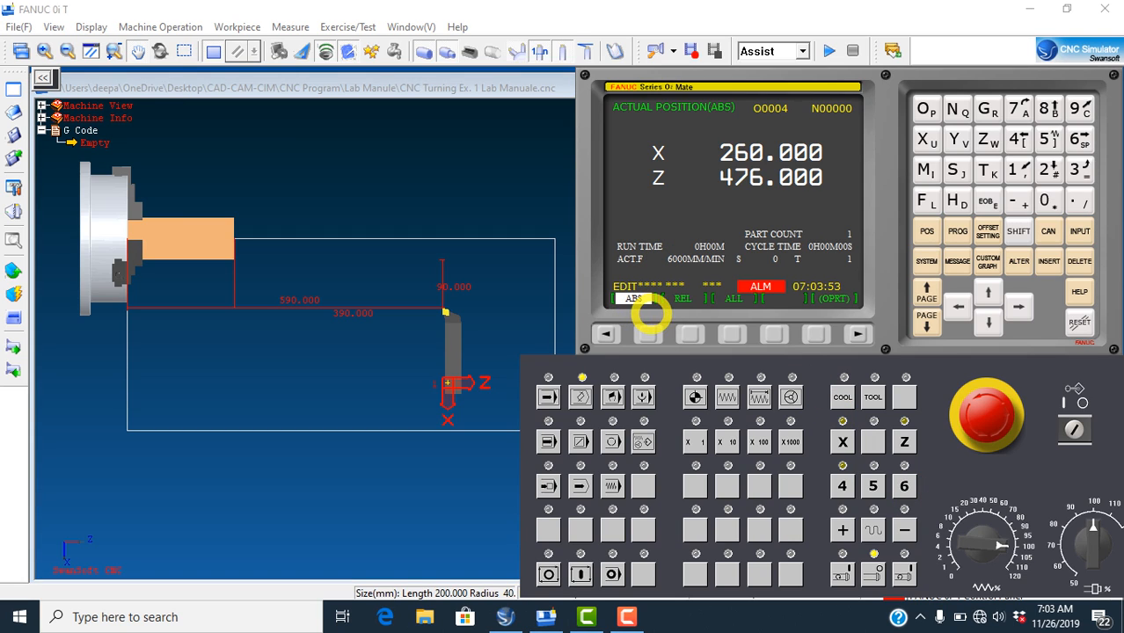
left_click(689, 333)
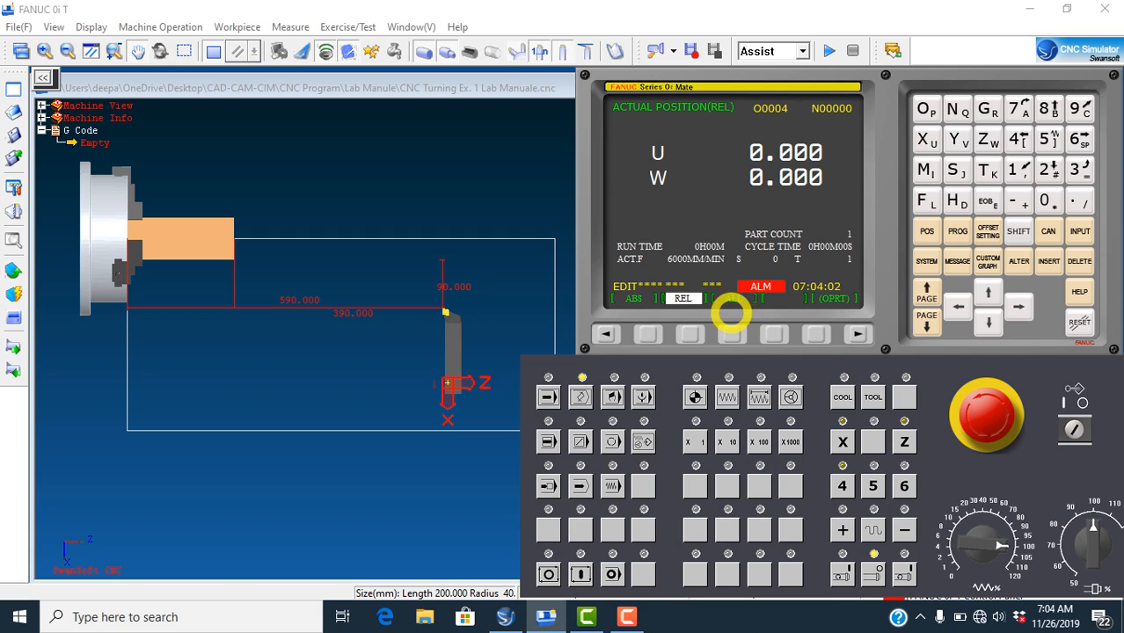
left_click(731, 334)
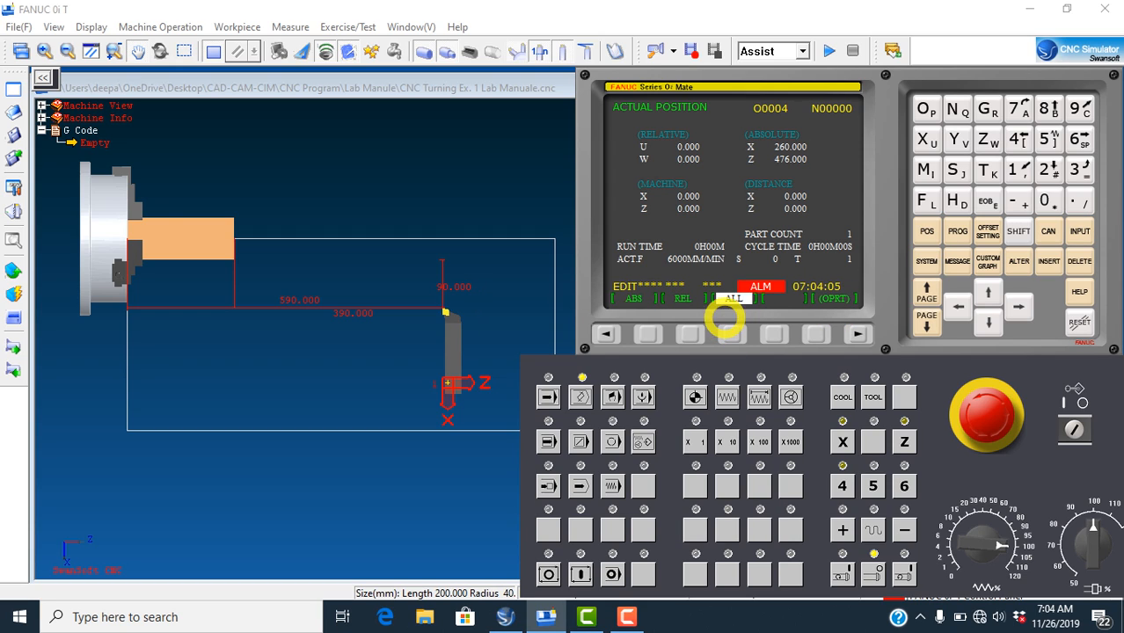
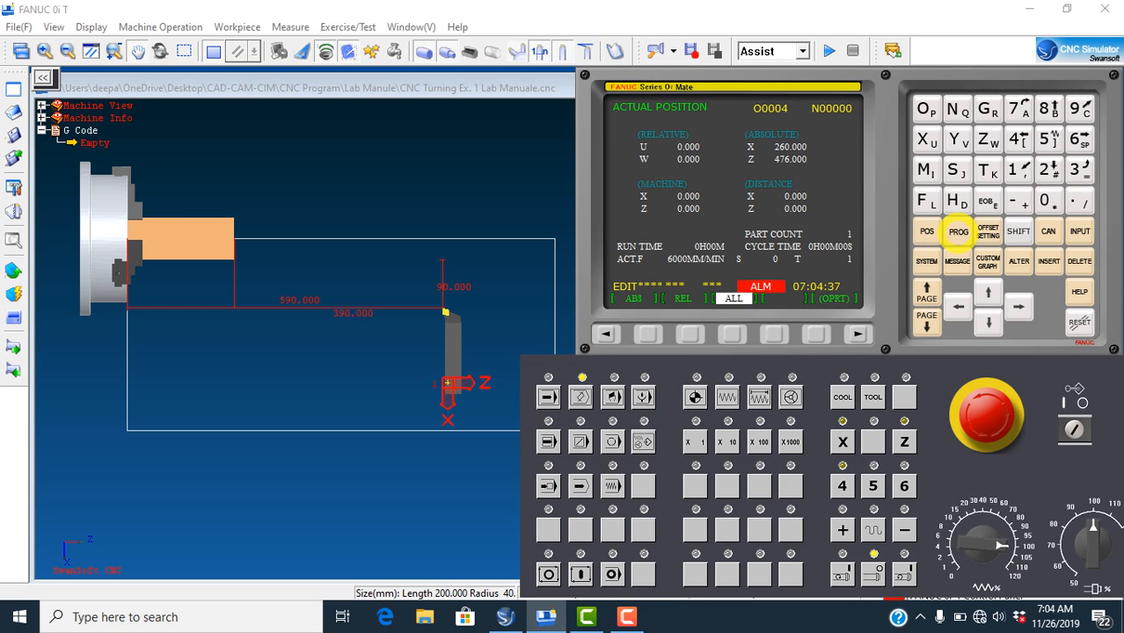
Switch the control to the program page and list the stored programs in its directory
left_click(958, 232)
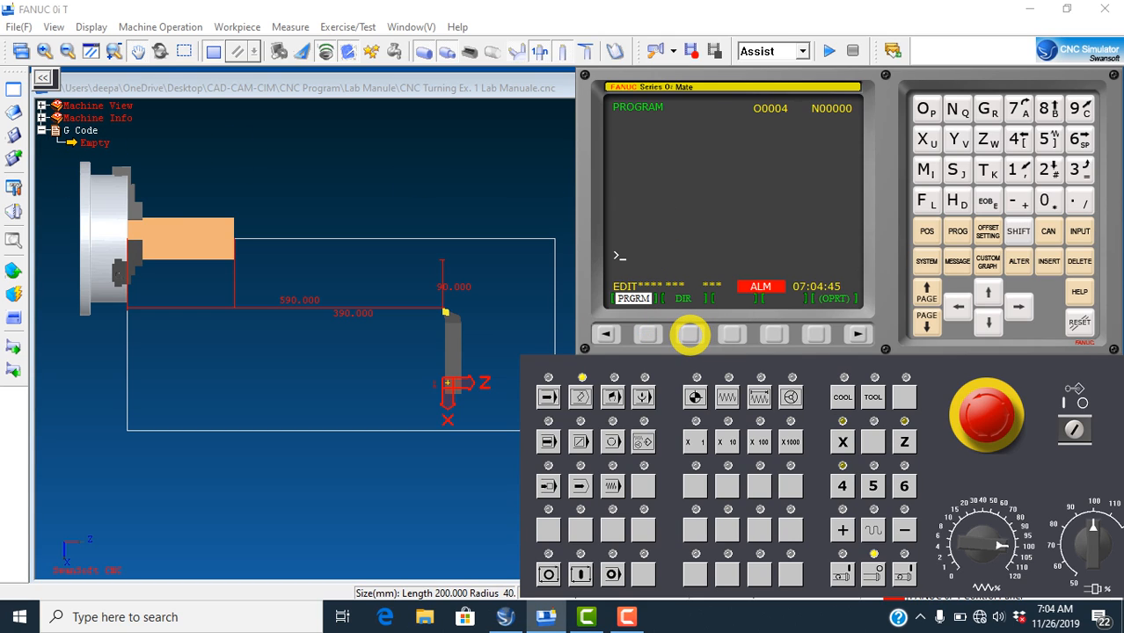
left_click(689, 335)
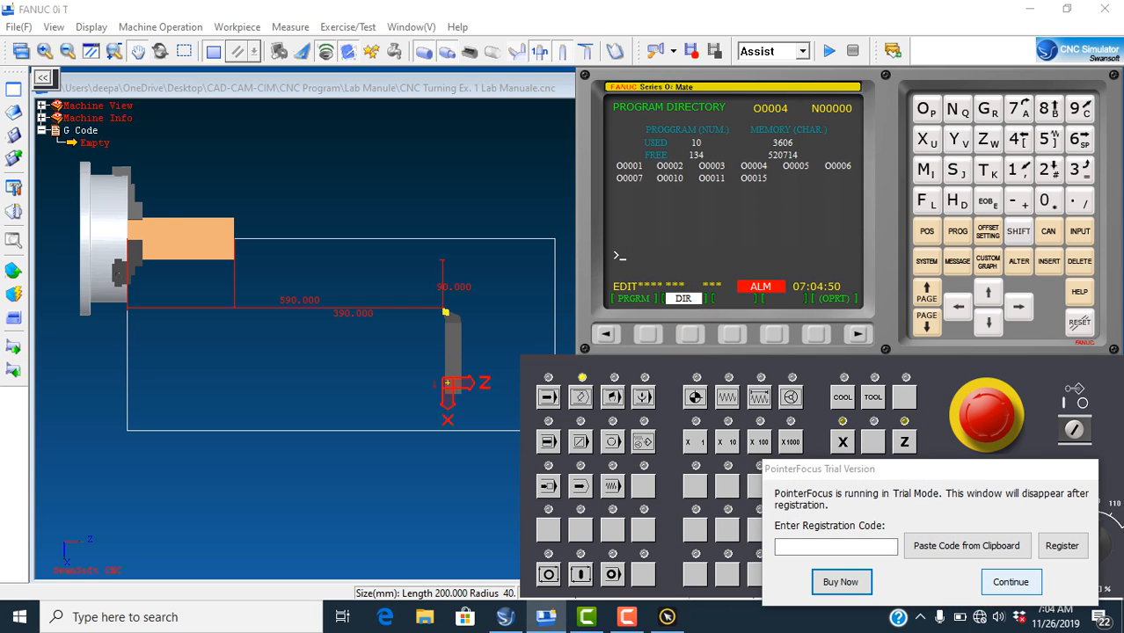
left_click(989, 573)
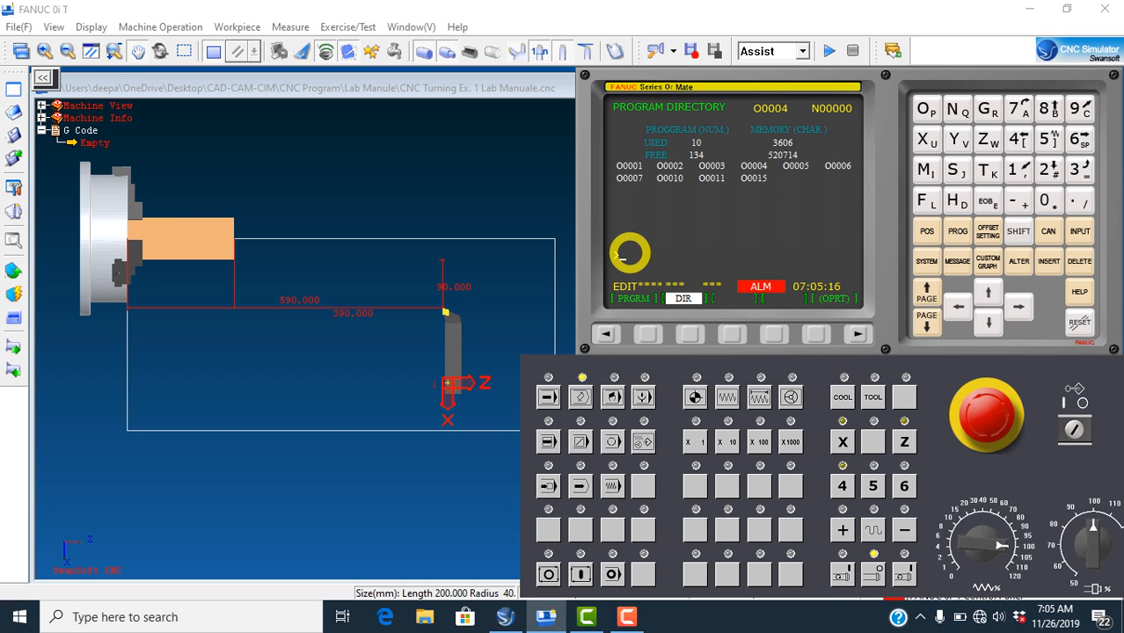
Load program O0001 with an O number search, dismiss the G-code error message and collapse the G Code tree
type("O0001")
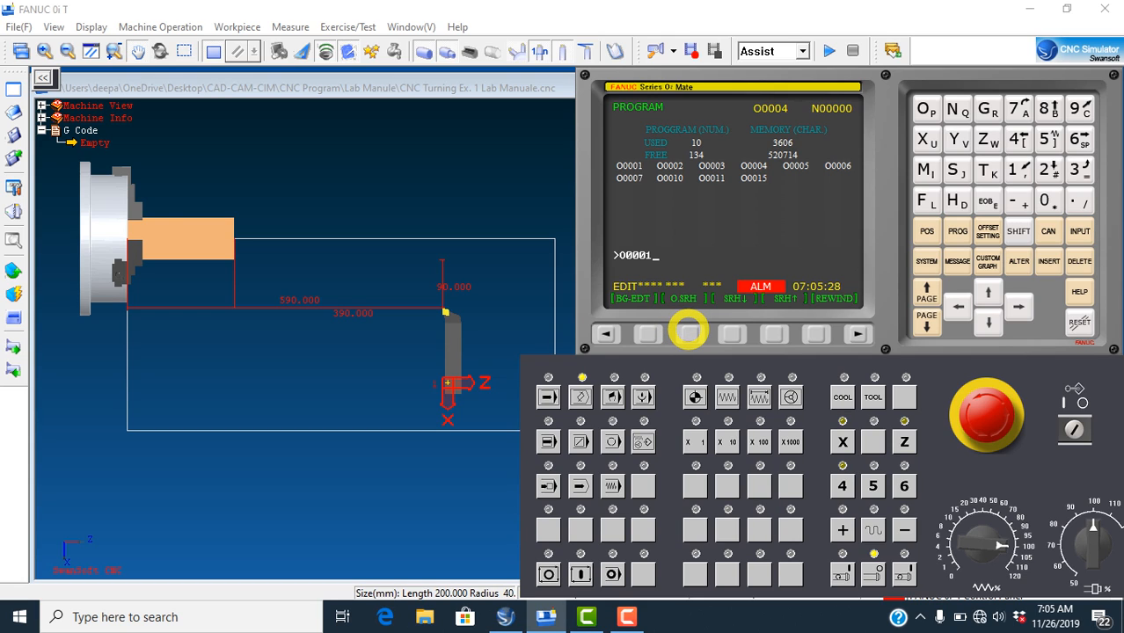
left_click(687, 331)
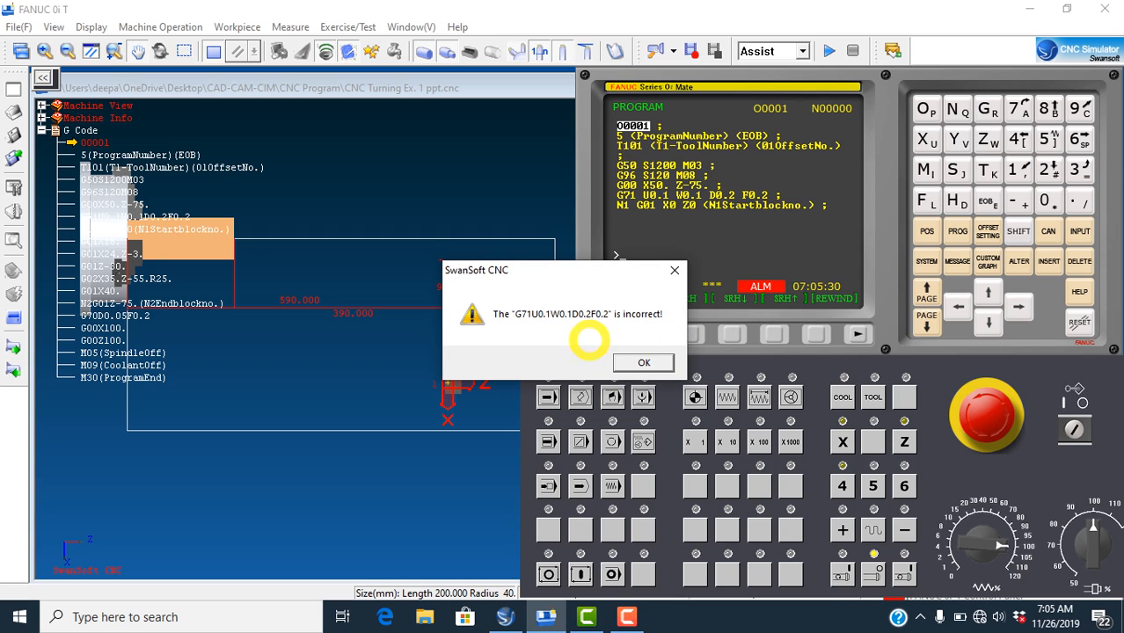
left_click(645, 364)
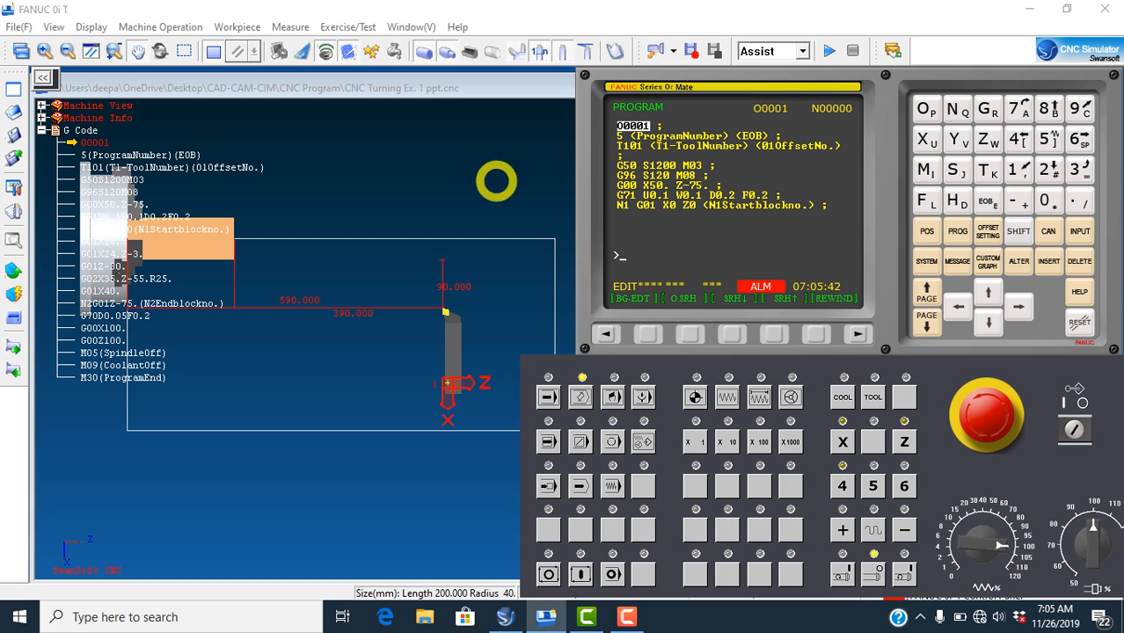
left_click(41, 130)
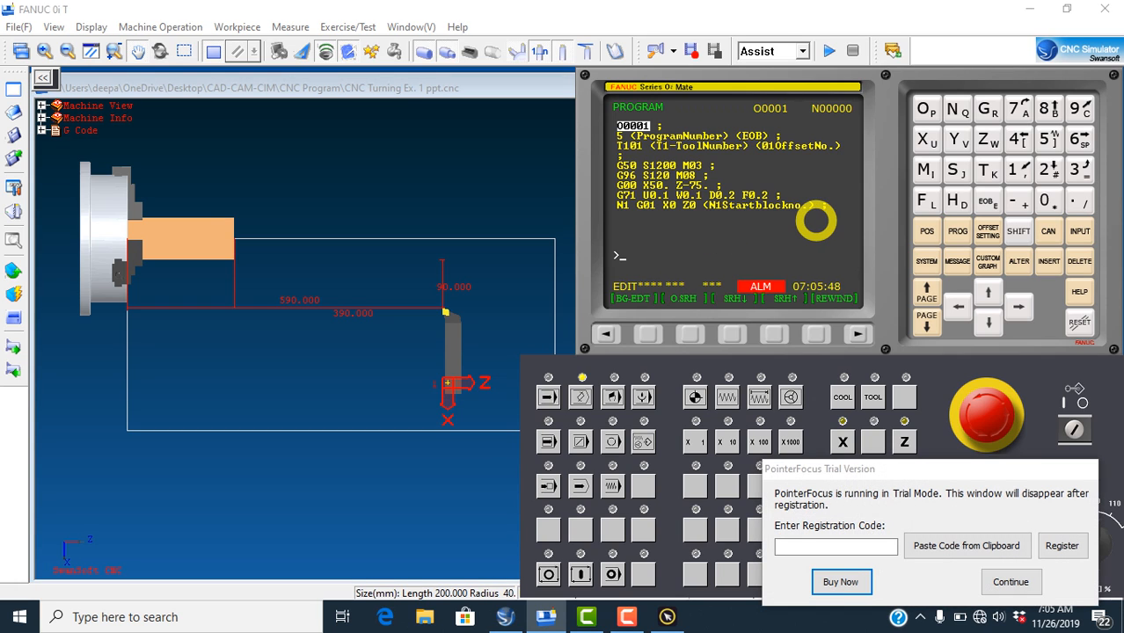
List the stored programs in the control's program directory and expand the G Code tree in the machine view
left_click(1011, 582)
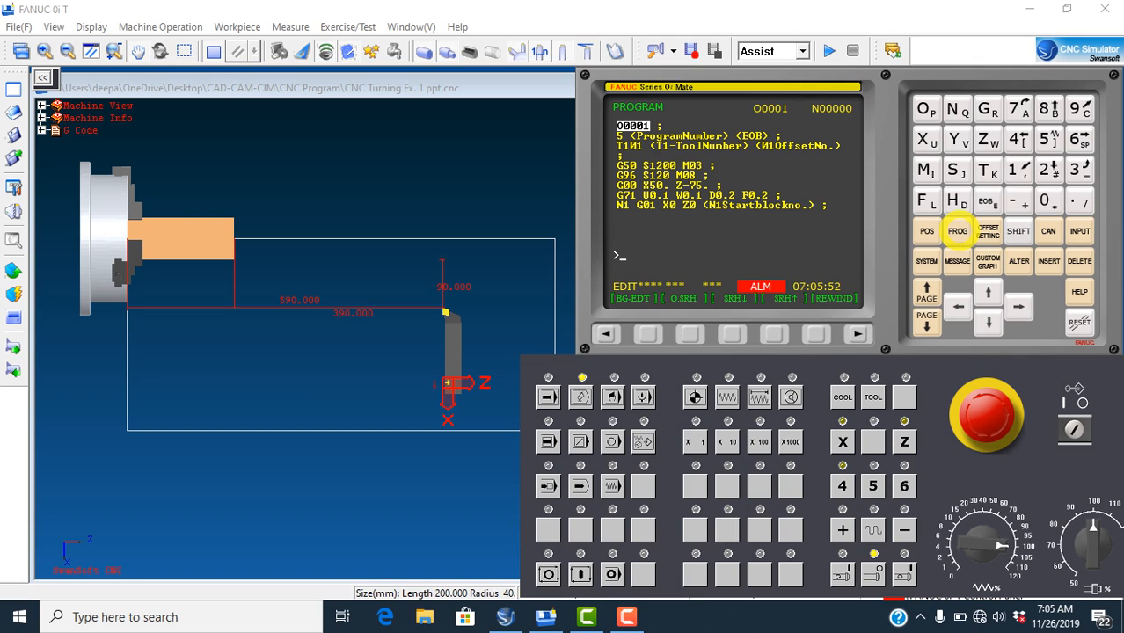
left_click(958, 232)
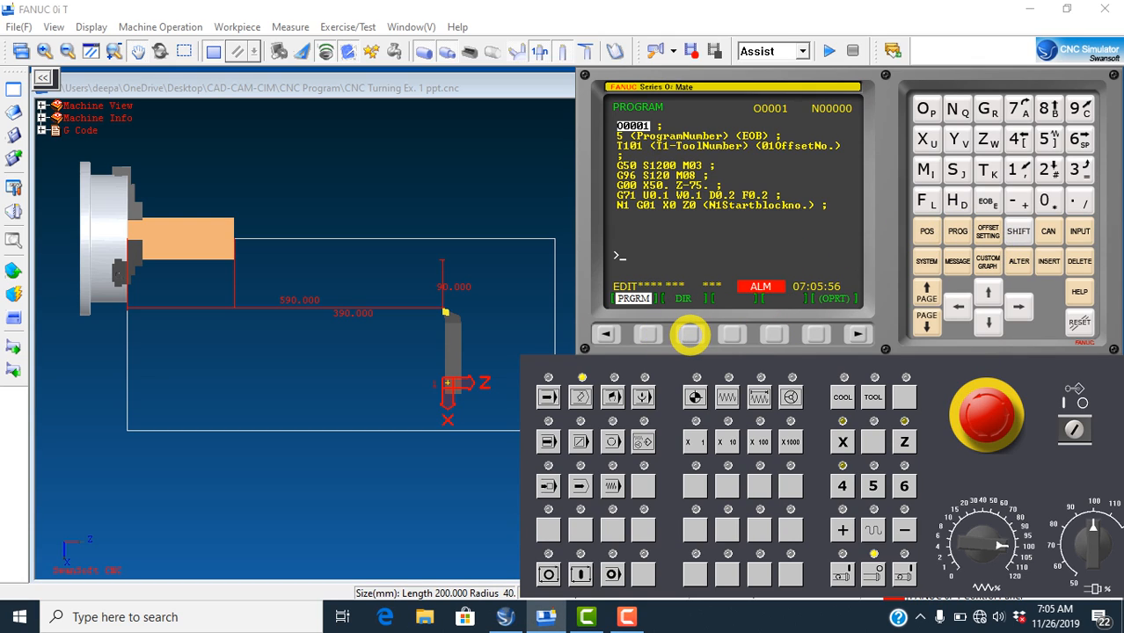
left_click(689, 334)
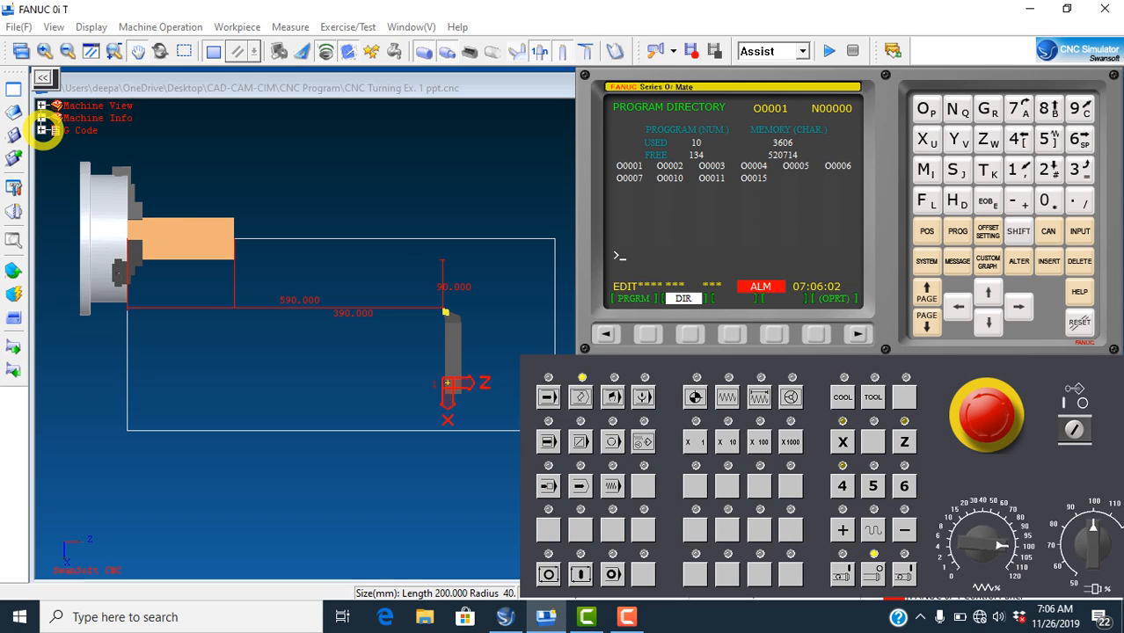
left_click(42, 130)
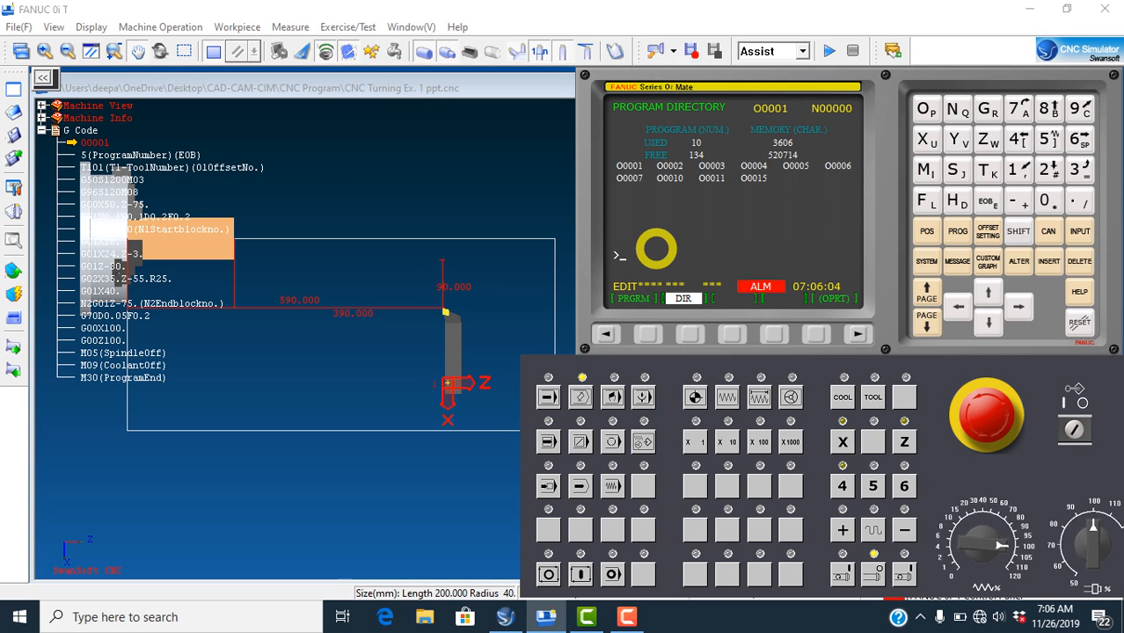
Load program O0002 with an O number search and display its tool path in the machine view
type("O0002")
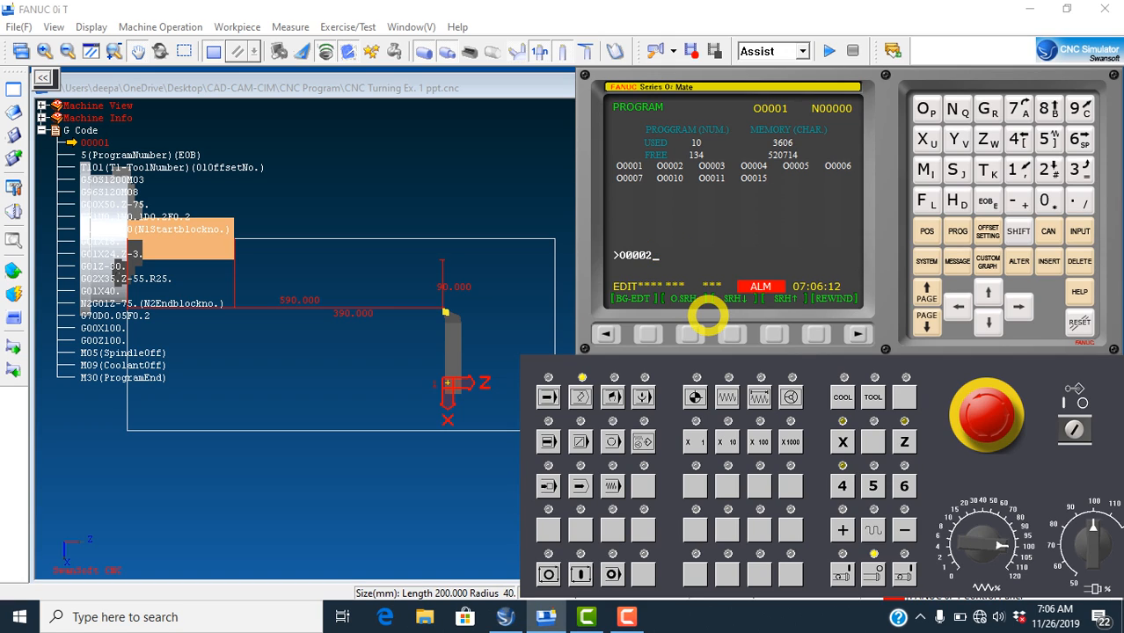
left_click(689, 334)
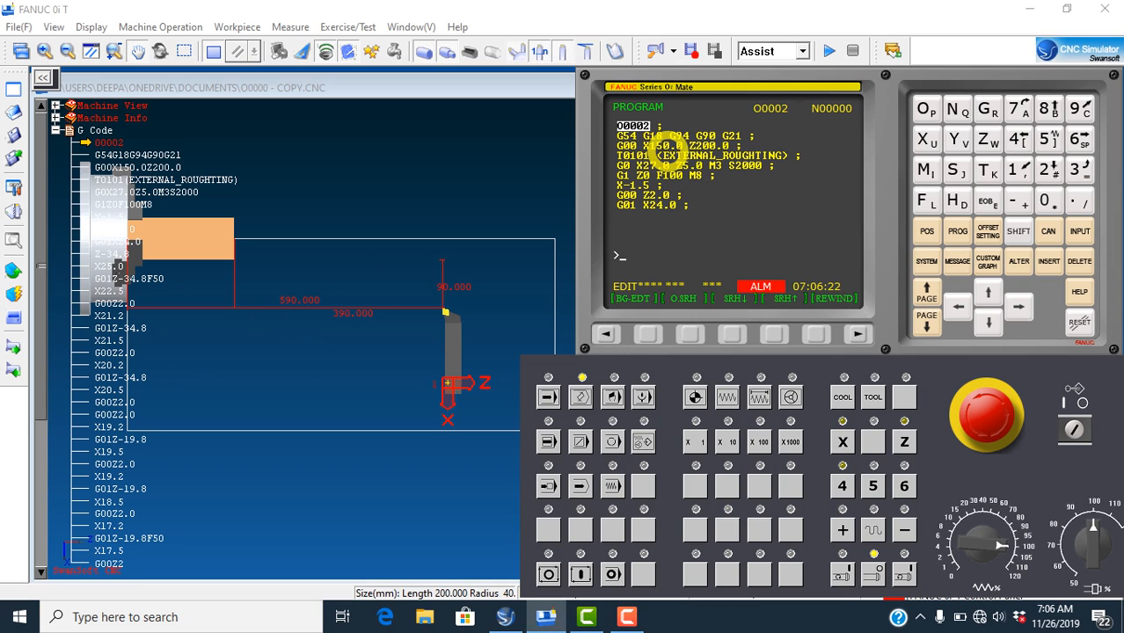
left_click(586, 51)
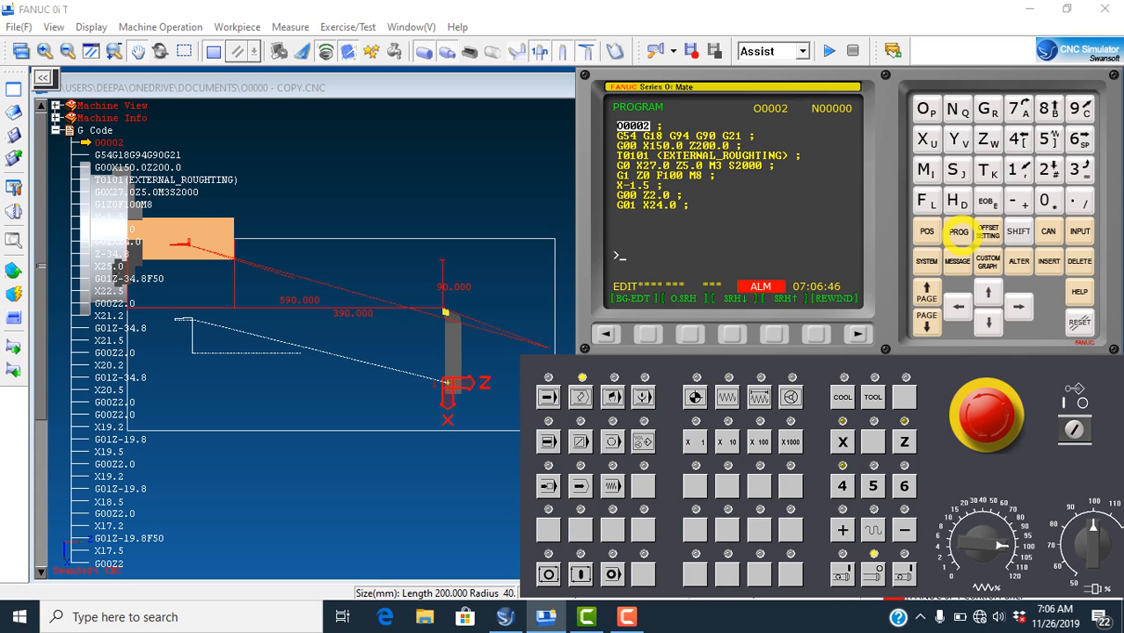
Reopen the program page, switch the control to memory mode and return it to edit mode
left_click(958, 231)
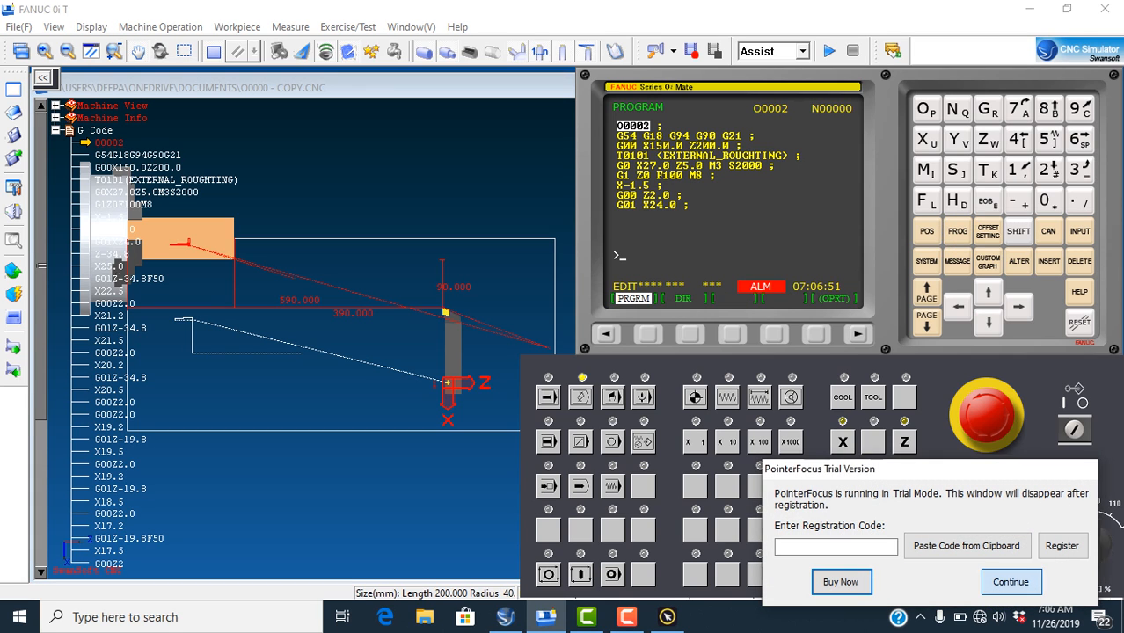
left_click(1011, 581)
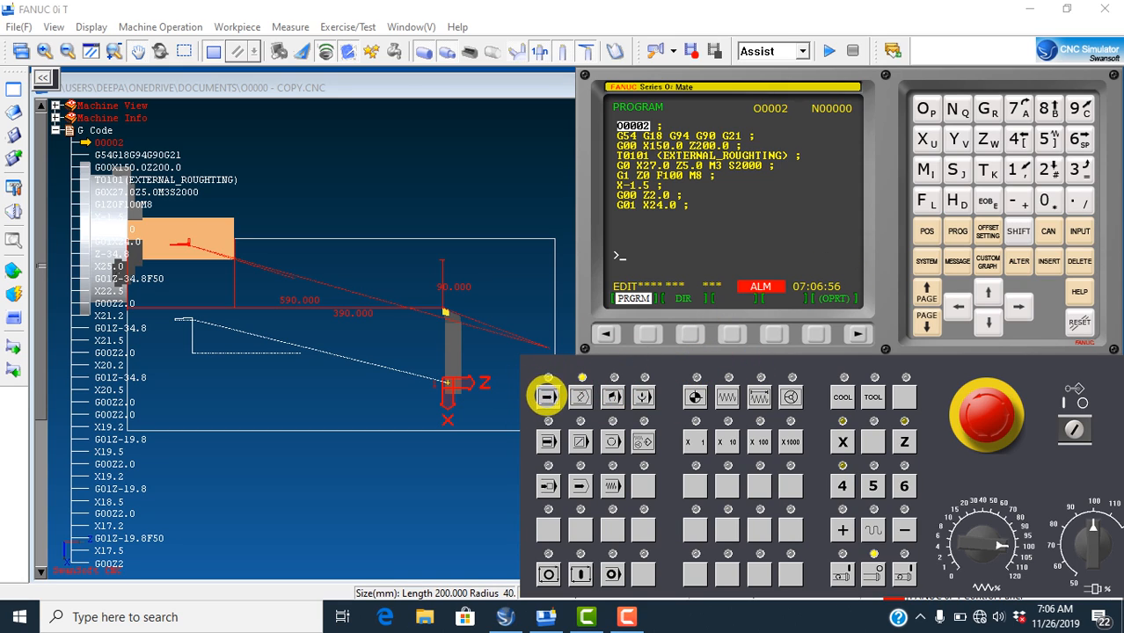
left_click(547, 396)
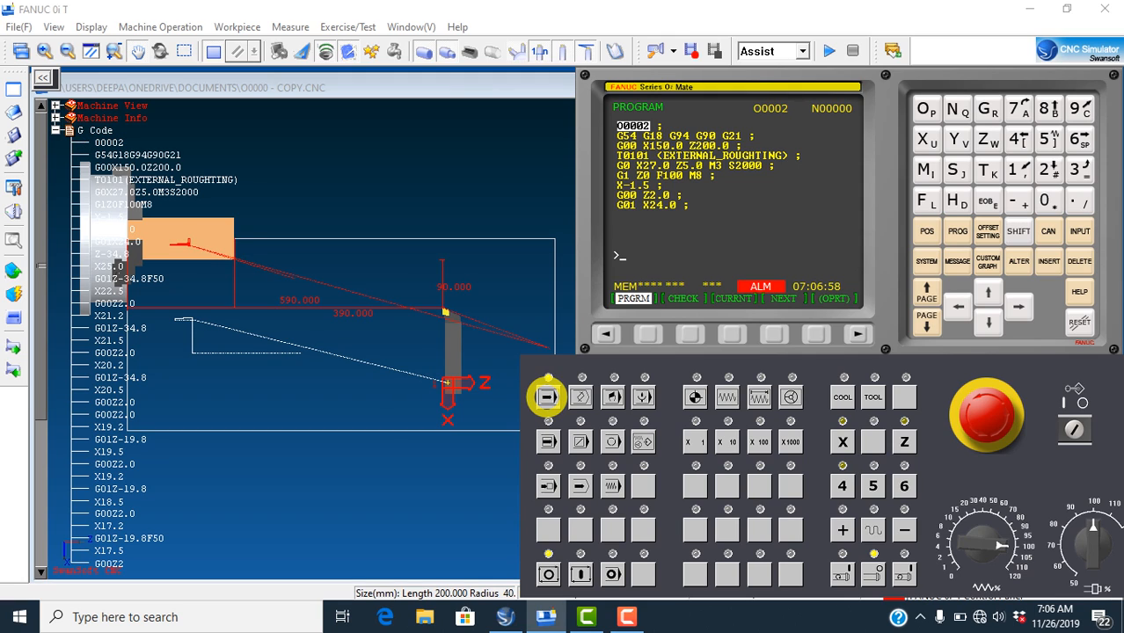
left_click(579, 397)
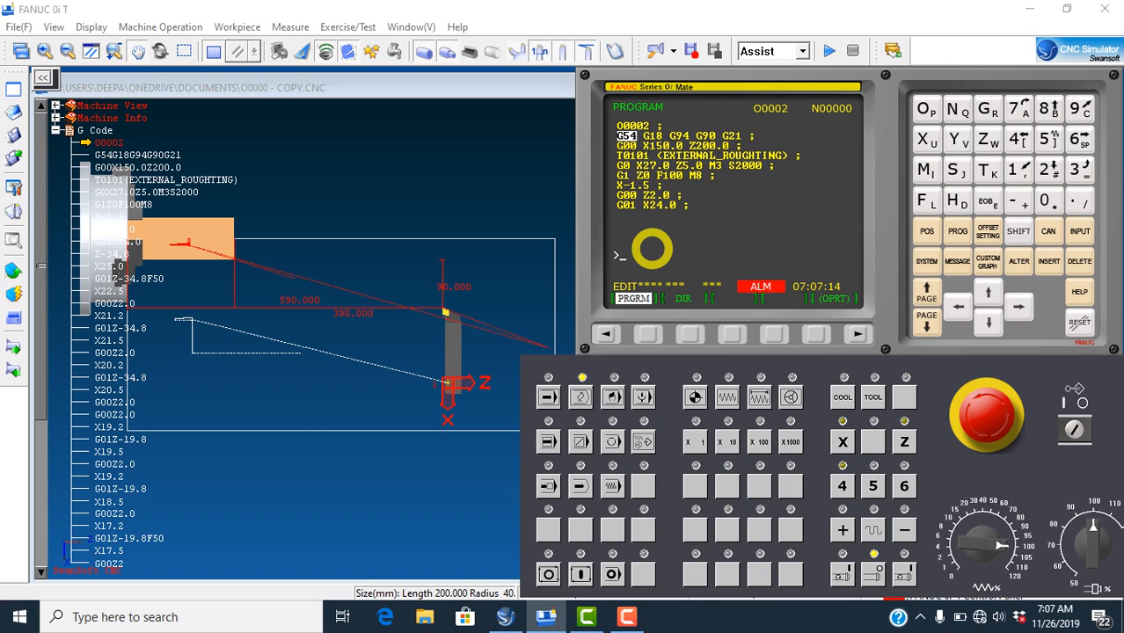
Replace the word G54 in the first block of program O0002 with G00
type("G00")
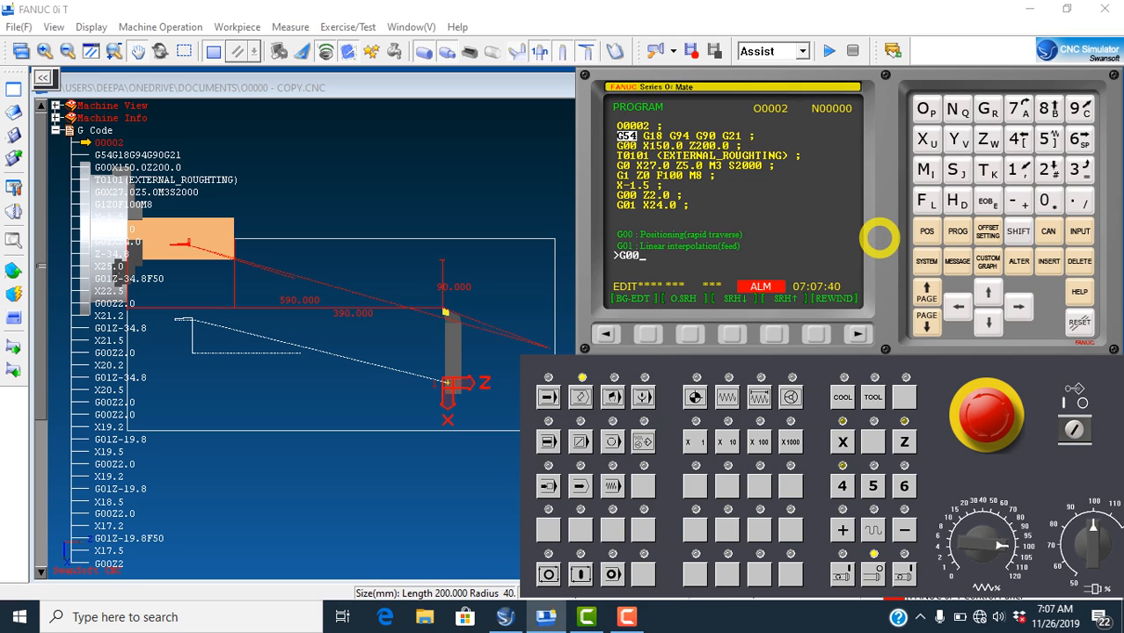
left_click(1017, 264)
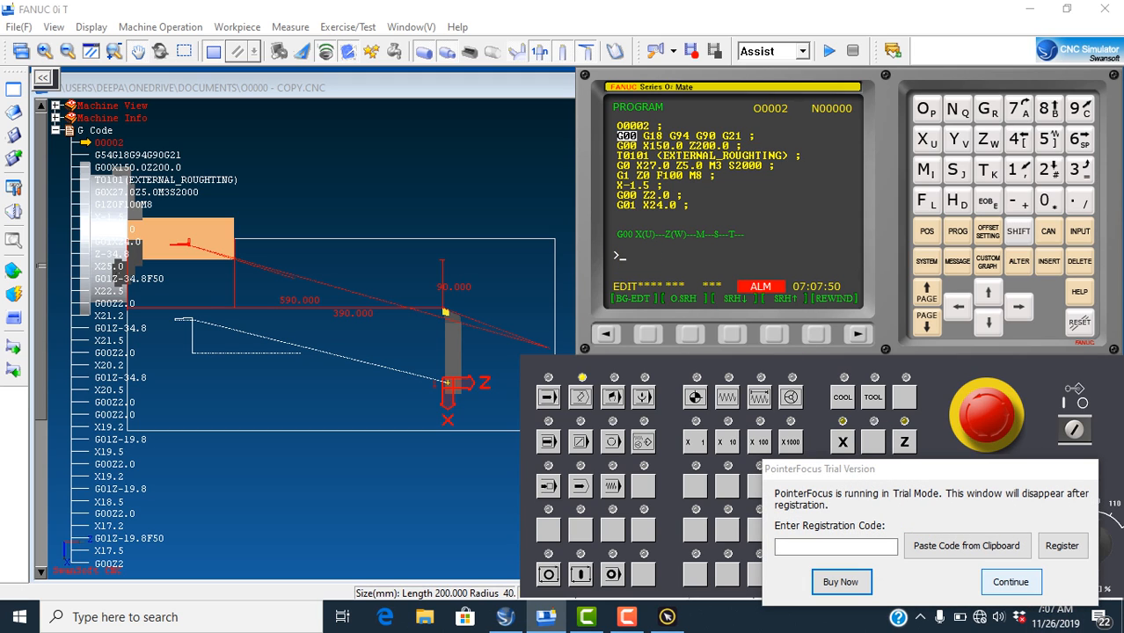
left_click(1011, 582)
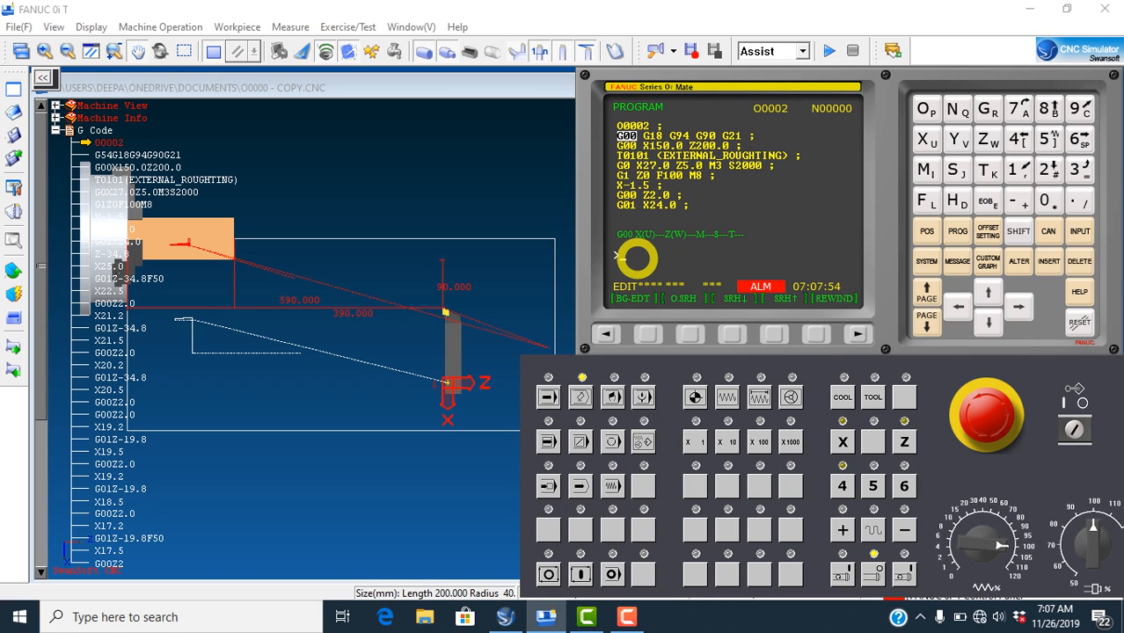
Insert the word G54 directly after G00 in the first block of program O0002
type("G54")
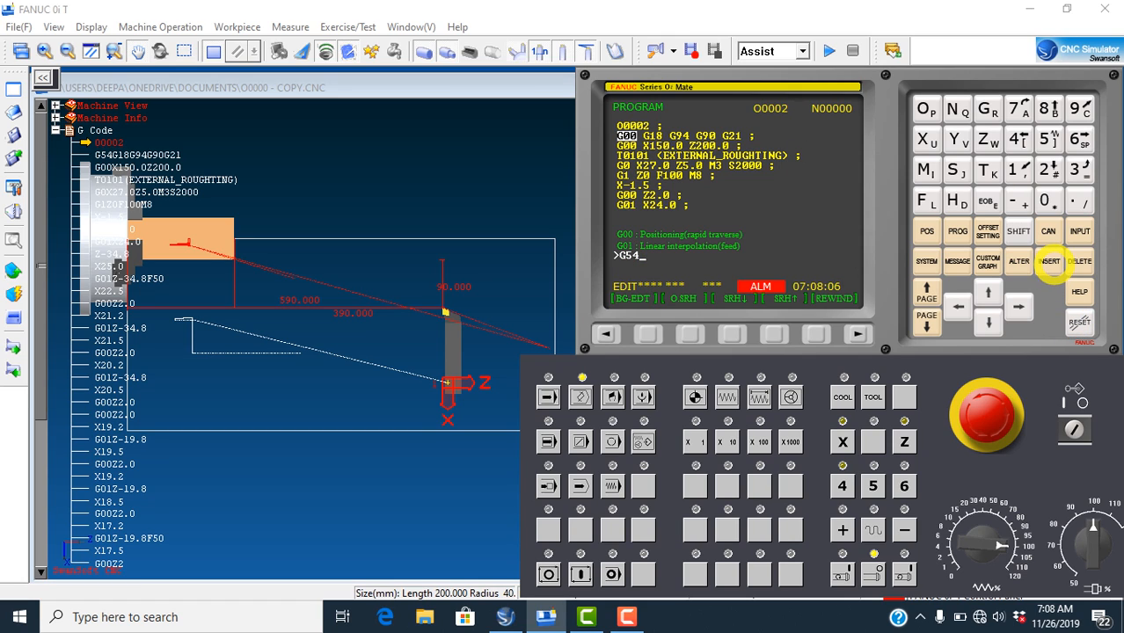
left_click(1050, 261)
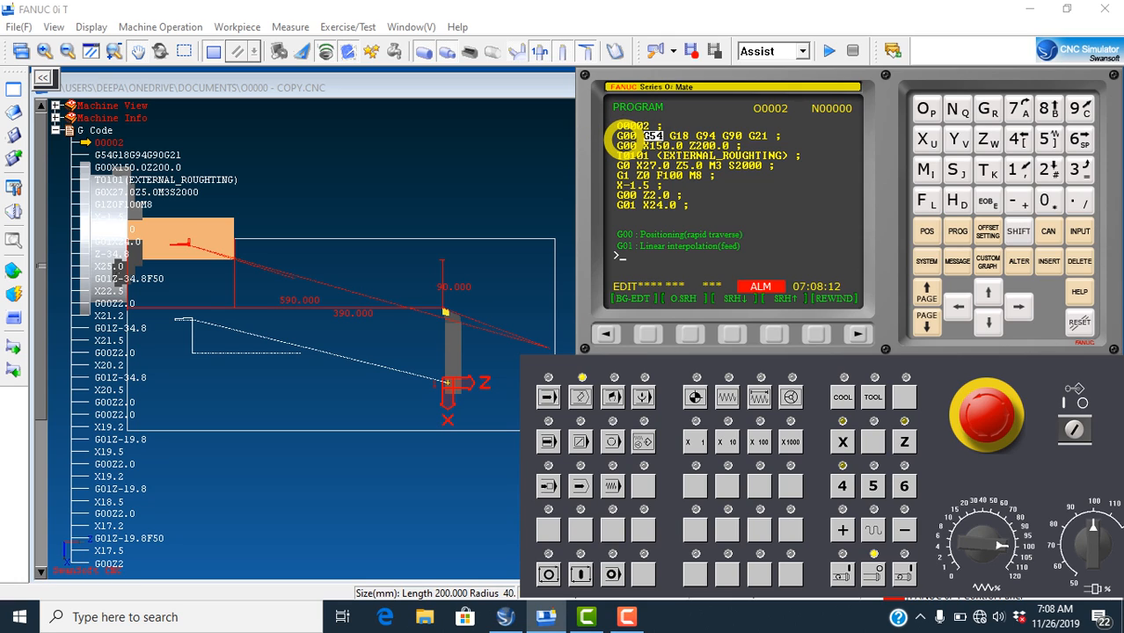
Step the edit cursor through the program's words and down to the end of the G1 Z0 F100 M8 block
left_click(957, 306)
left_click(1018, 308)
left_click(1019, 308)
left_click(1018, 308)
left_click(1019, 308)
left_click(1018, 307)
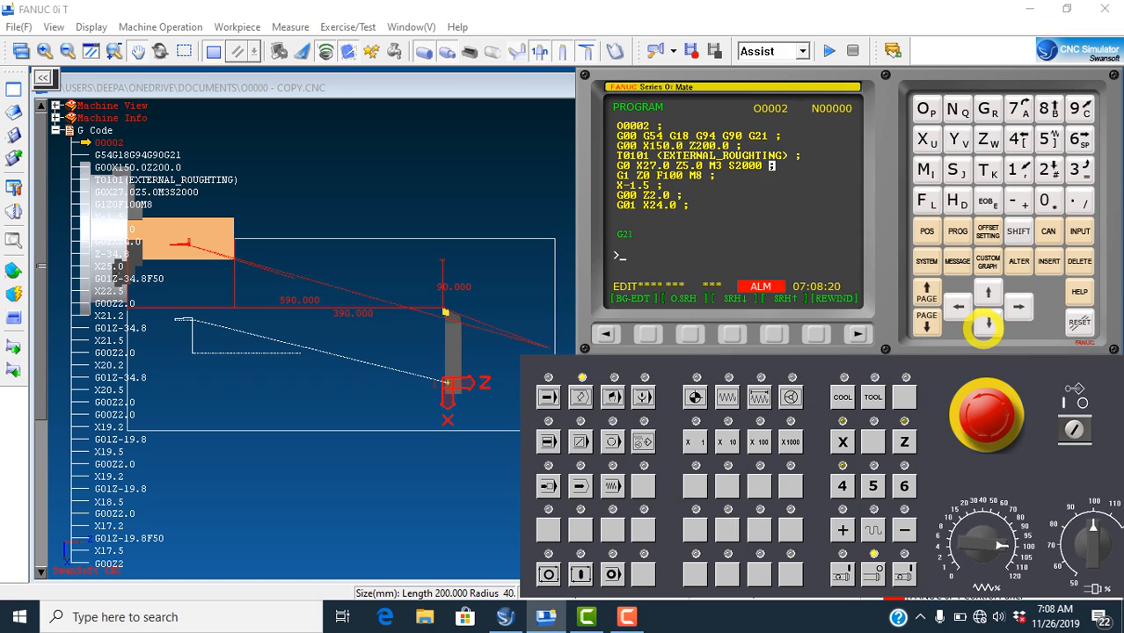
left_click(983, 325)
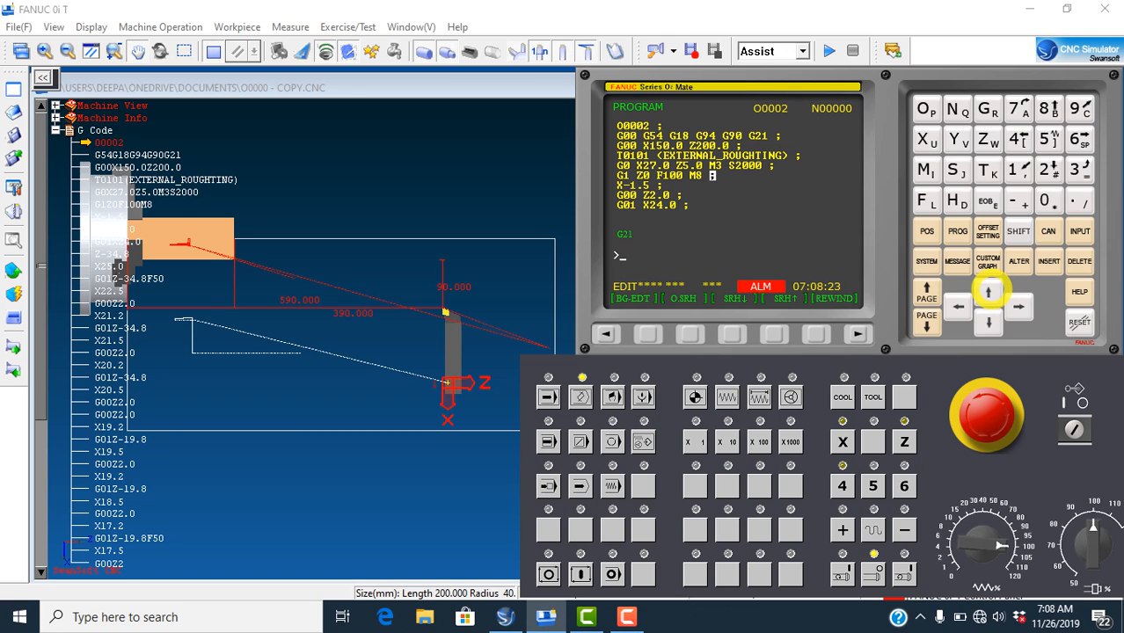
Return the edit cursor to G00 in the block below O0002 and delete that word
left_click(958, 306)
left_click(959, 306)
left_click(959, 306)
left_click(959, 306)
left_click(986, 295)
left_click(985, 294)
left_click(986, 295)
left_click(986, 295)
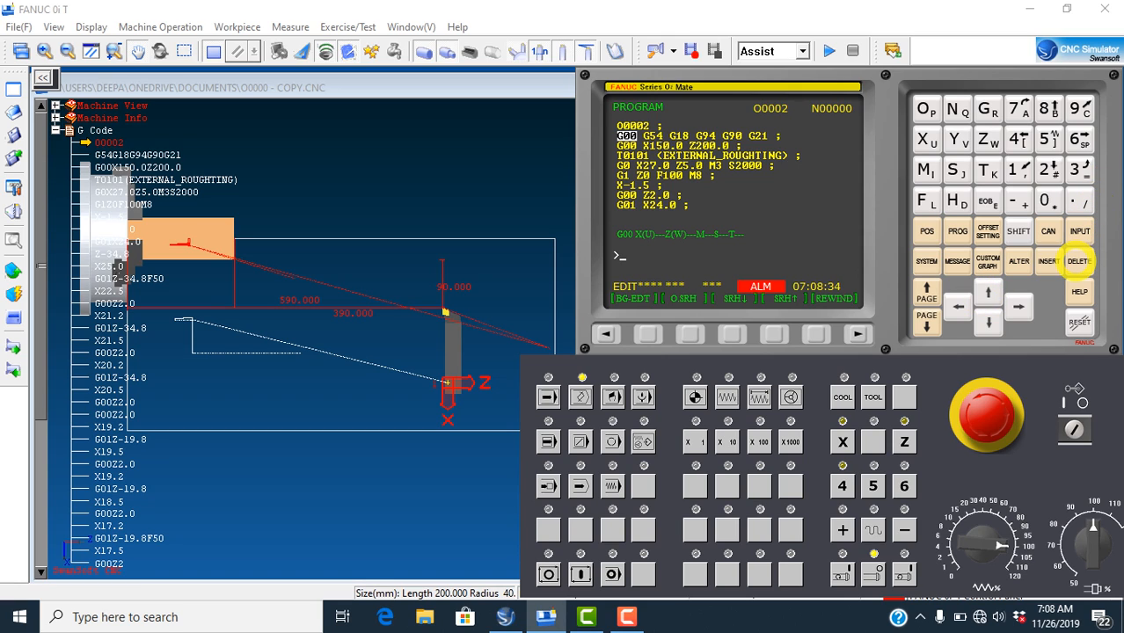
left_click(1078, 262)
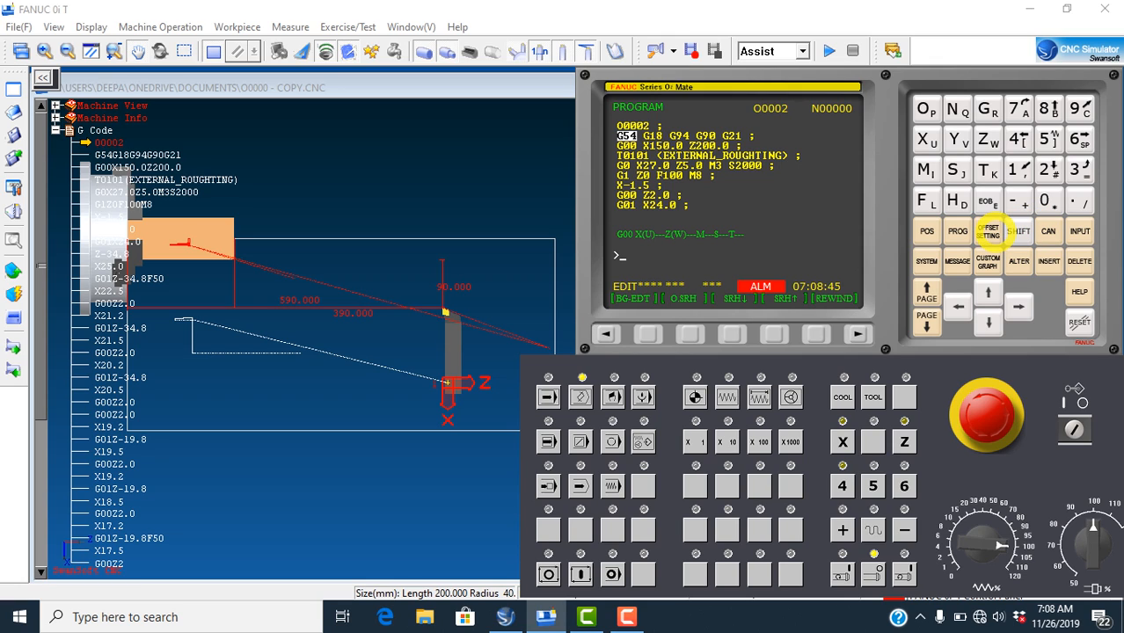
Show the tool offset page with the X, Z, R and T values on the control
left_click(988, 232)
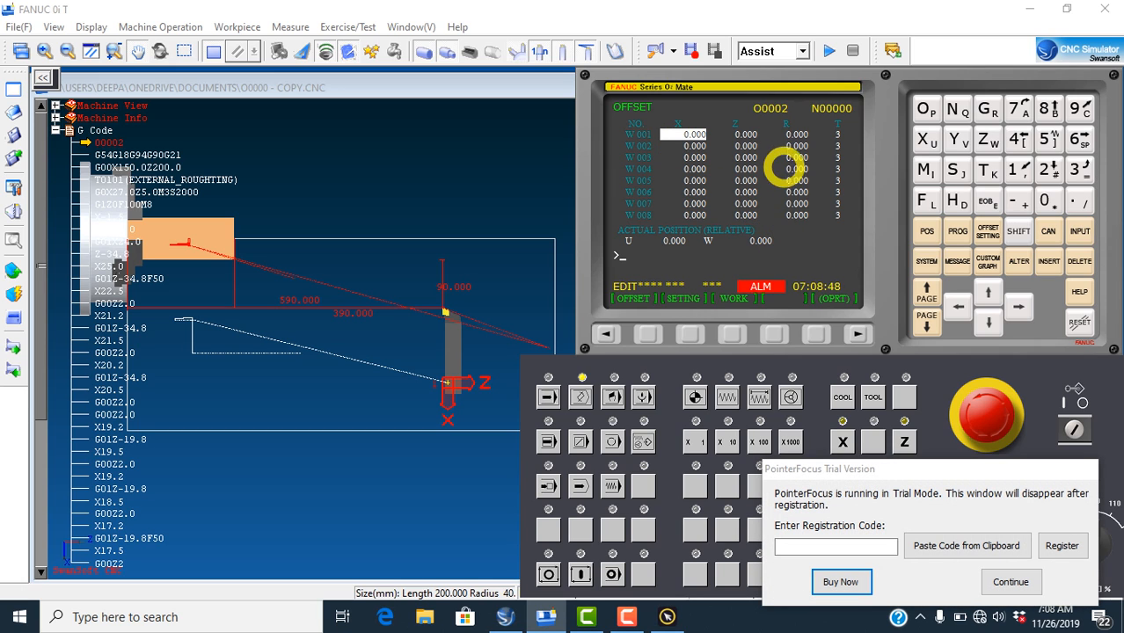
left_click(1010, 581)
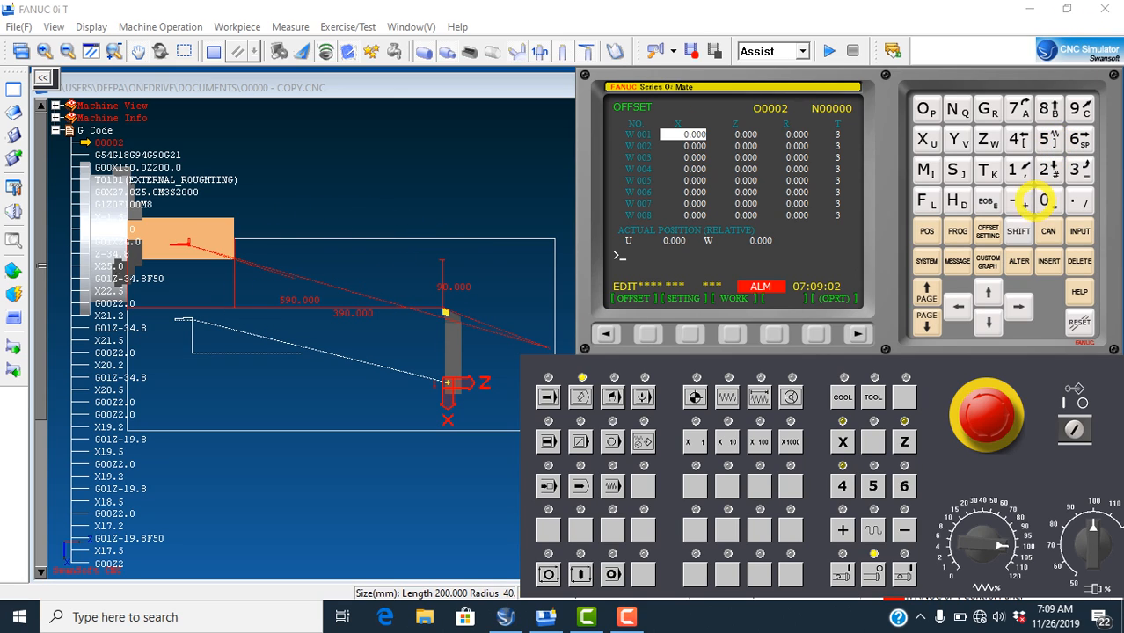
left_click(987, 232)
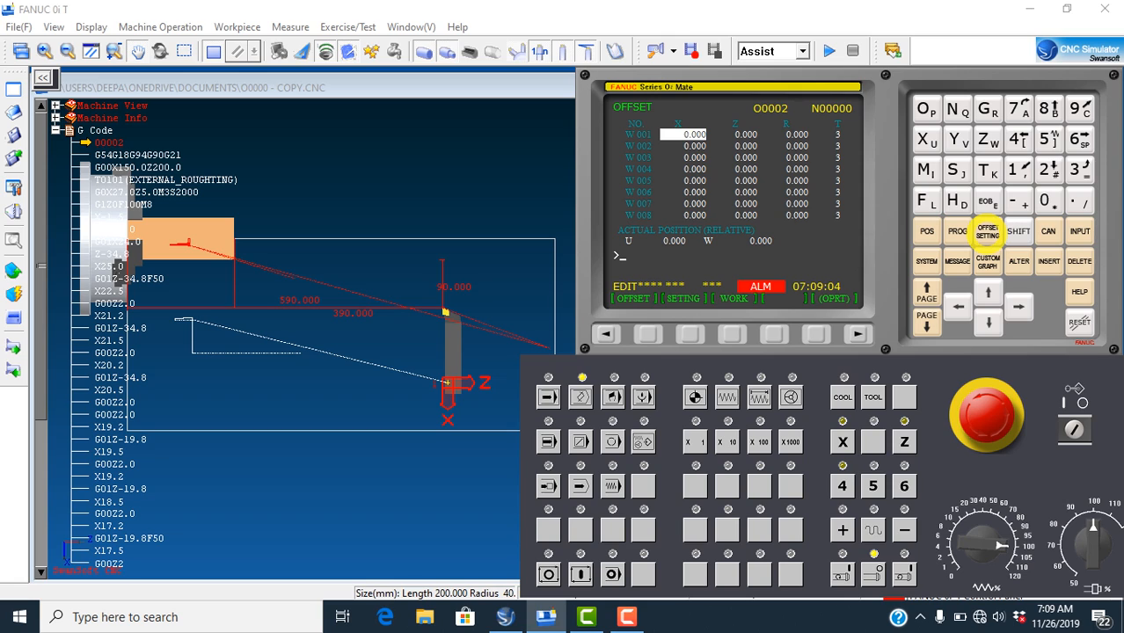
Return to the program page, enter the shifted letter P in the input line and clear it
left_click(956, 231)
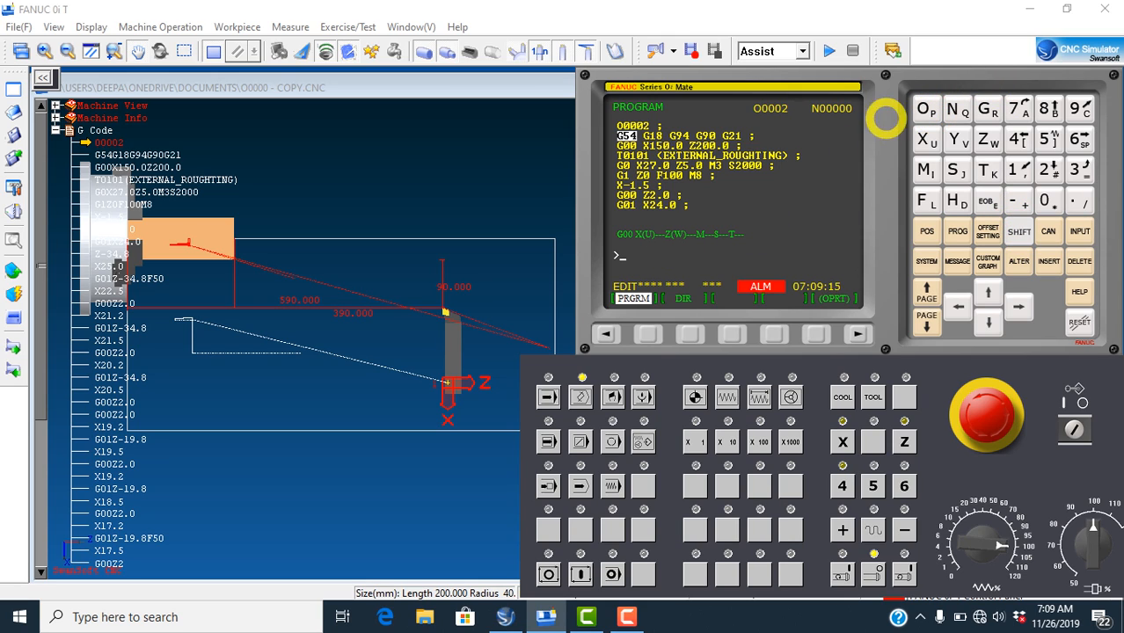
left_click(922, 108)
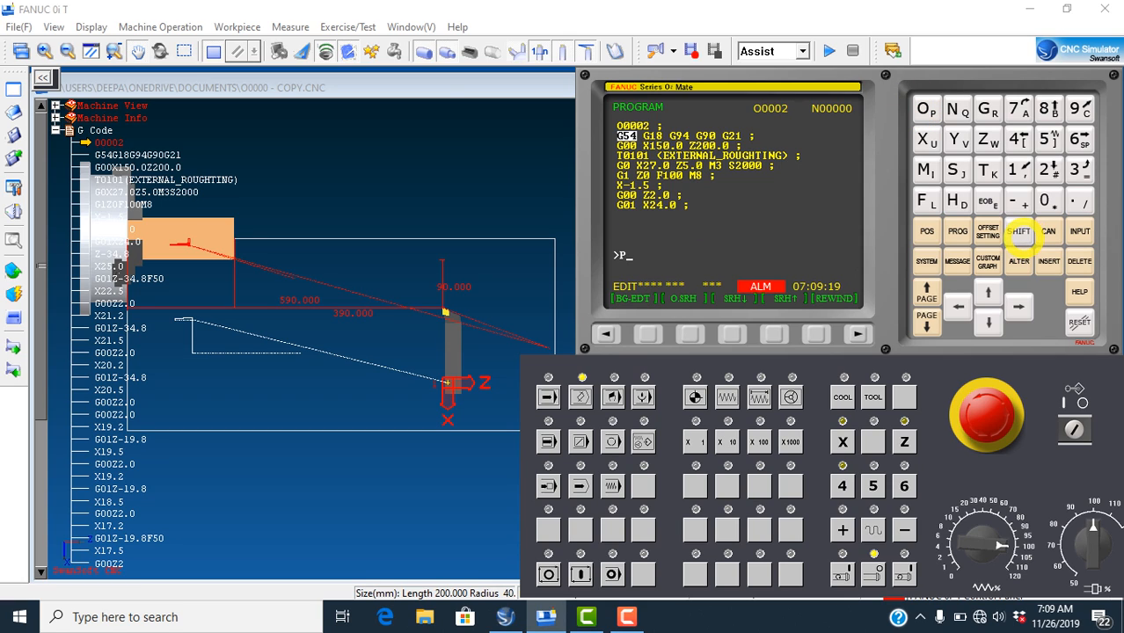
left_click(921, 107)
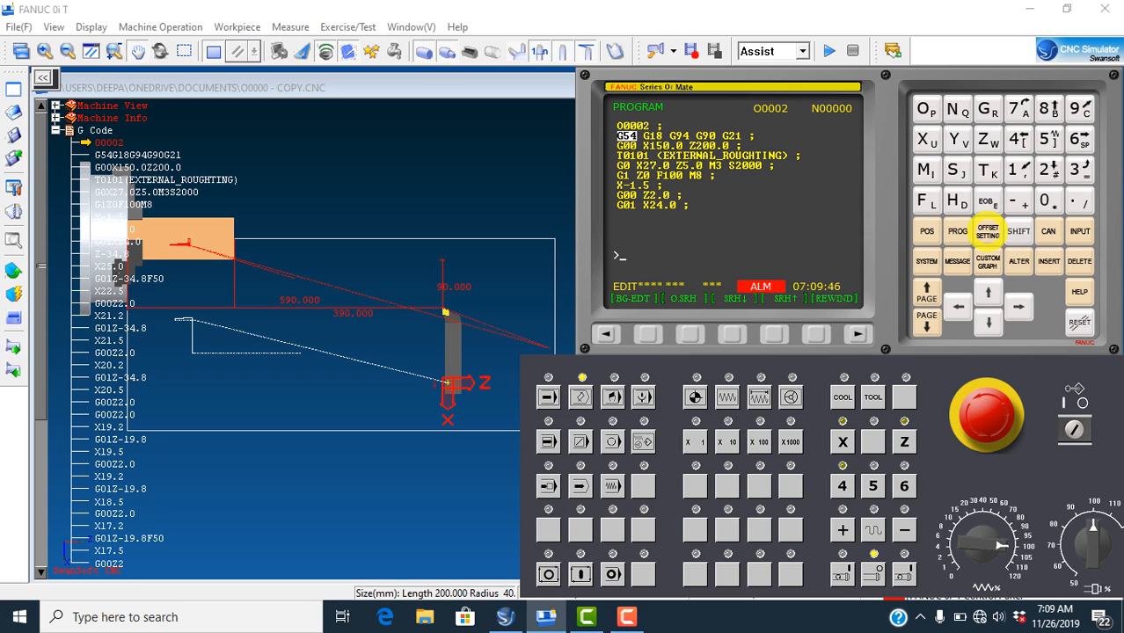
Show the tool offset page once more and return to the program page
left_click(988, 231)
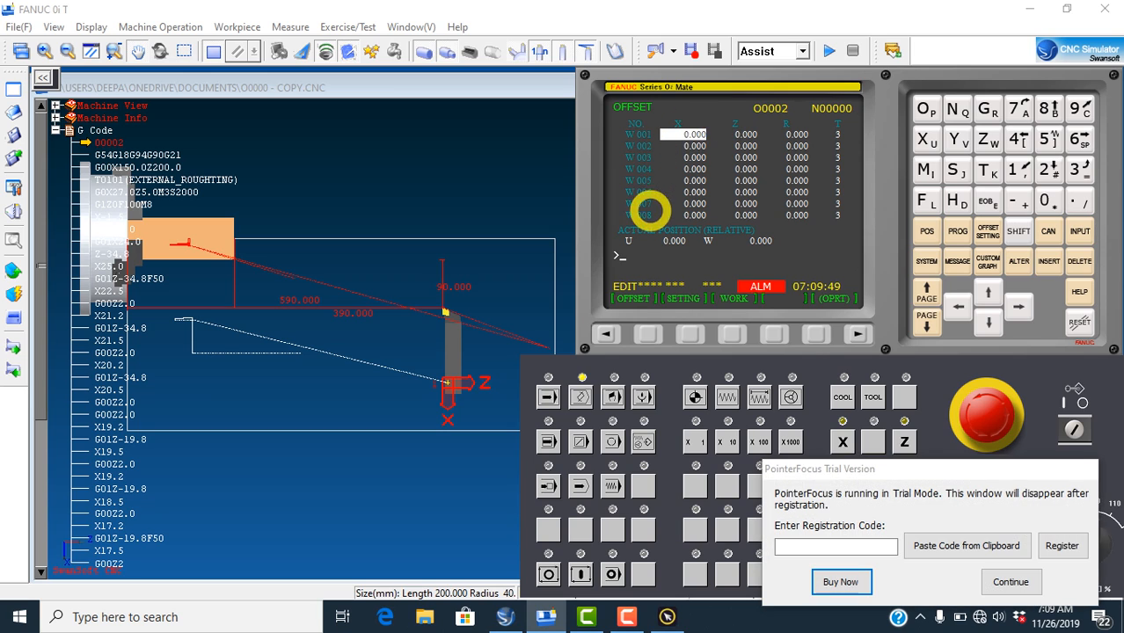
left_click(989, 583)
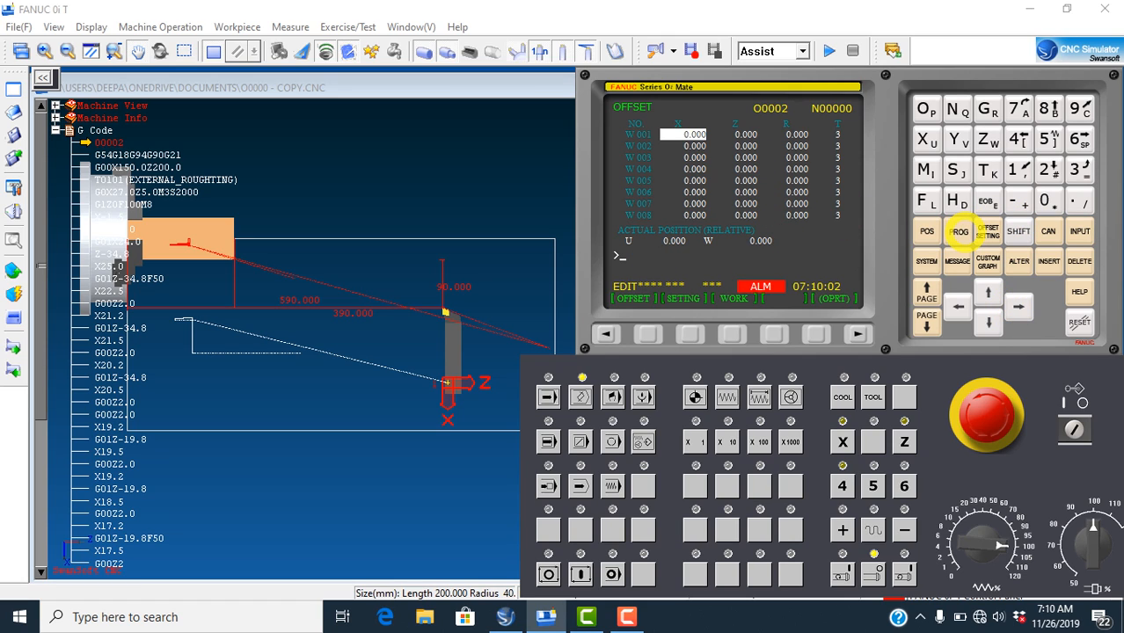
left_click(958, 230)
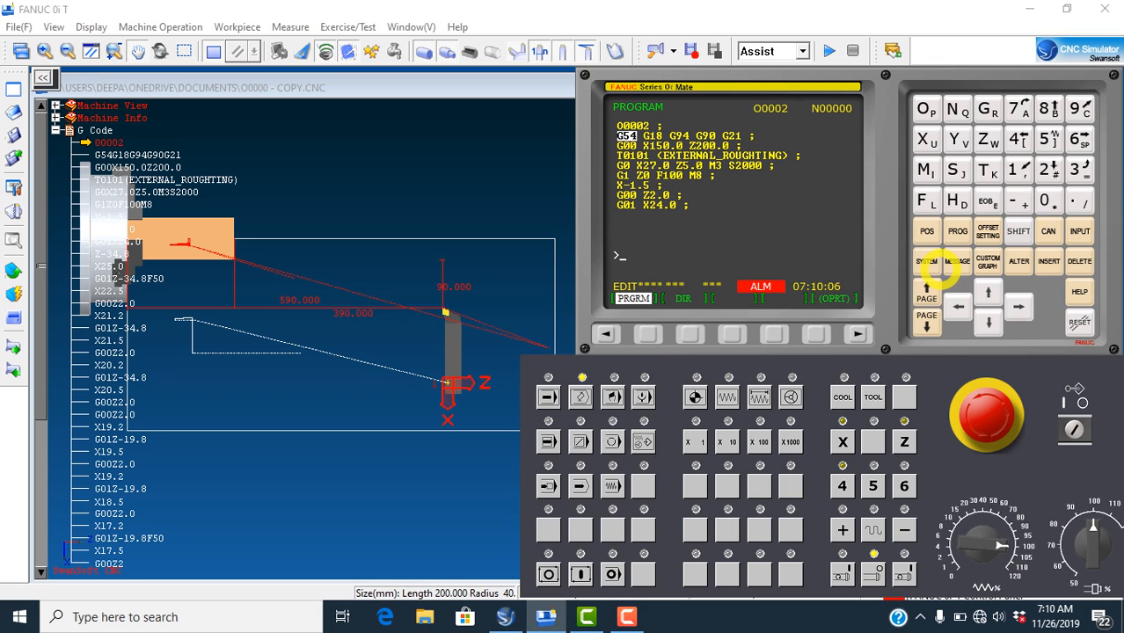
Show the parameter setting, alarm message and graphic parameter pages of the control in turn
left_click(927, 261)
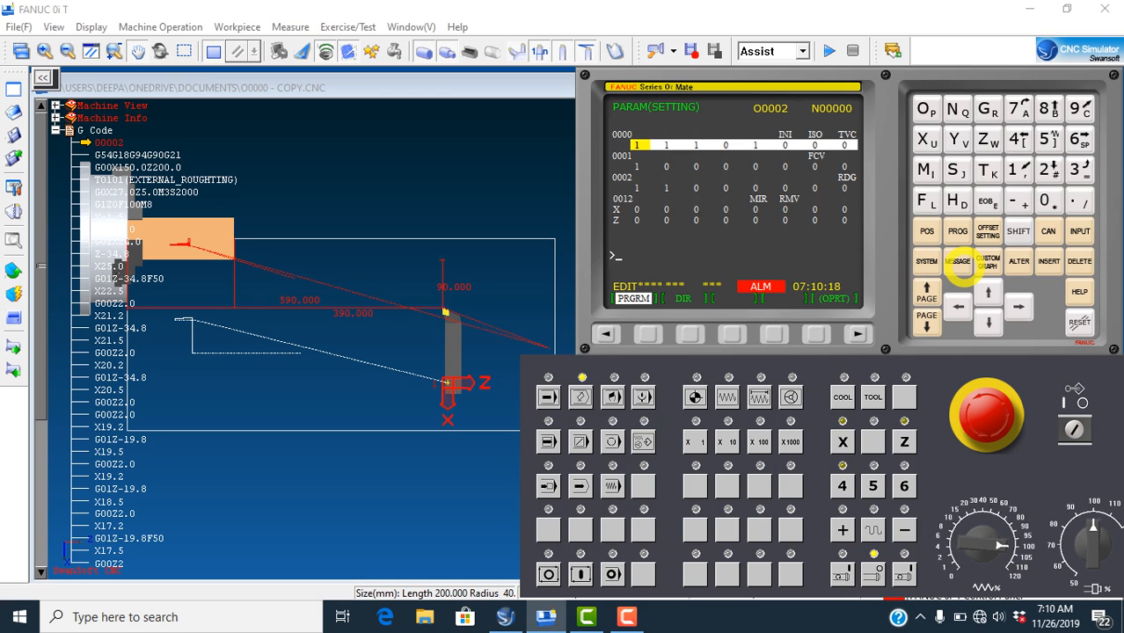
left_click(958, 262)
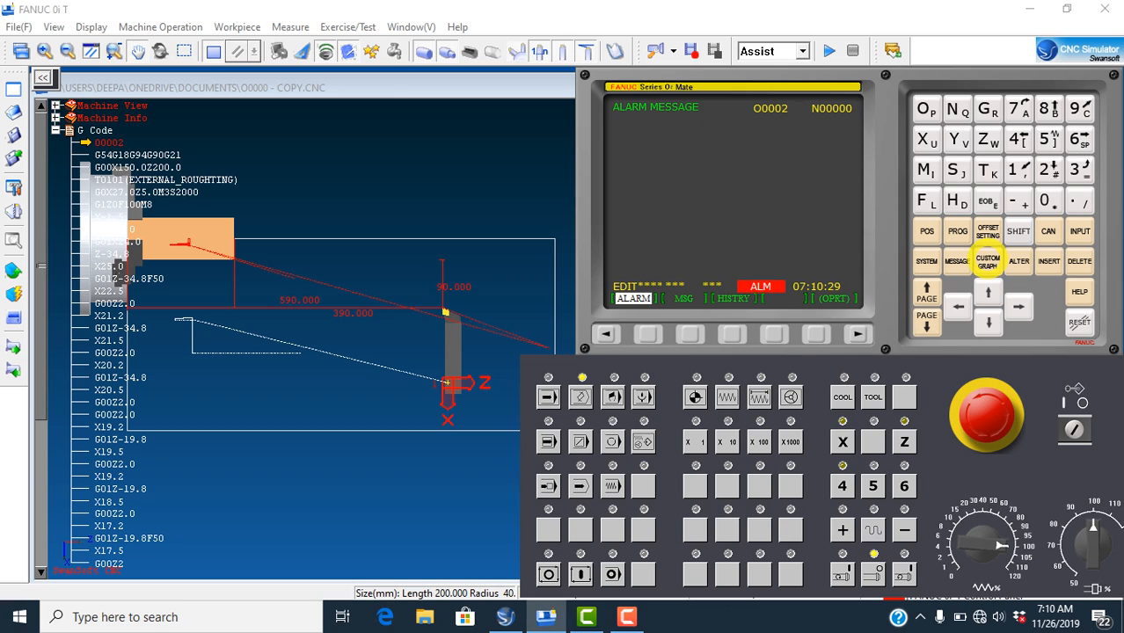
left_click(987, 261)
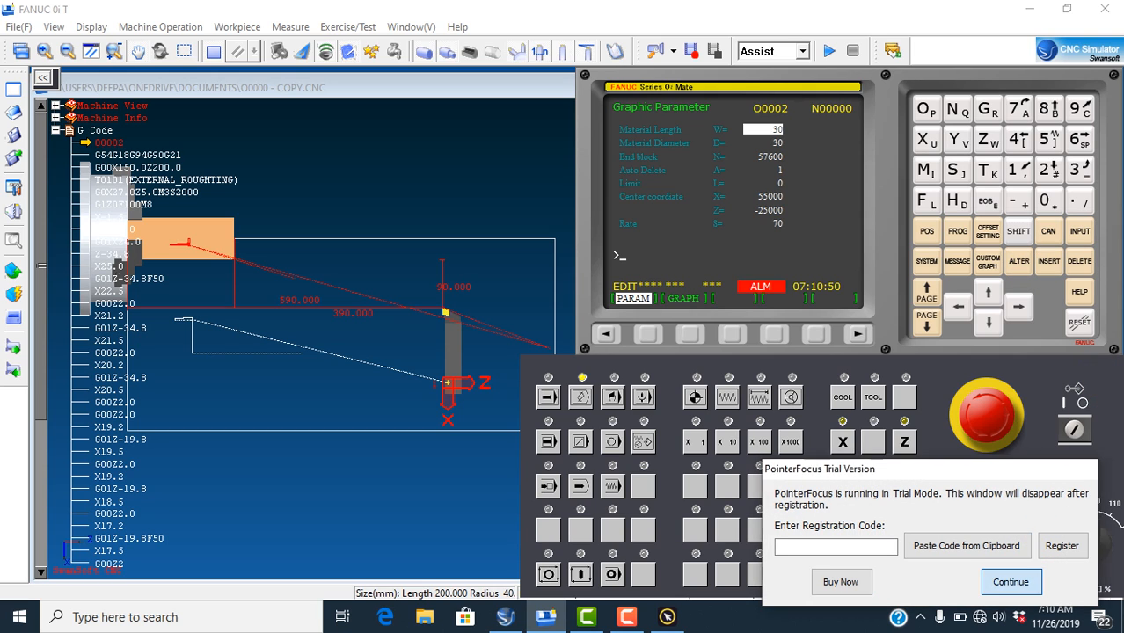
left_click(1011, 581)
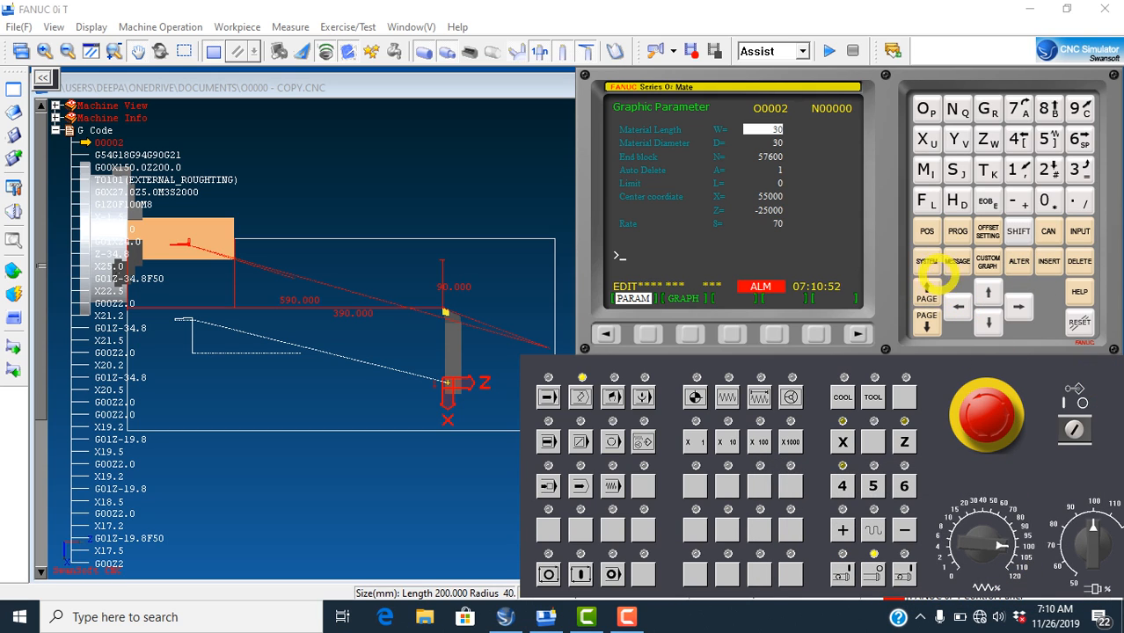
Reopen the program page and page forward through program O0002, returning to its beginning
left_click(957, 231)
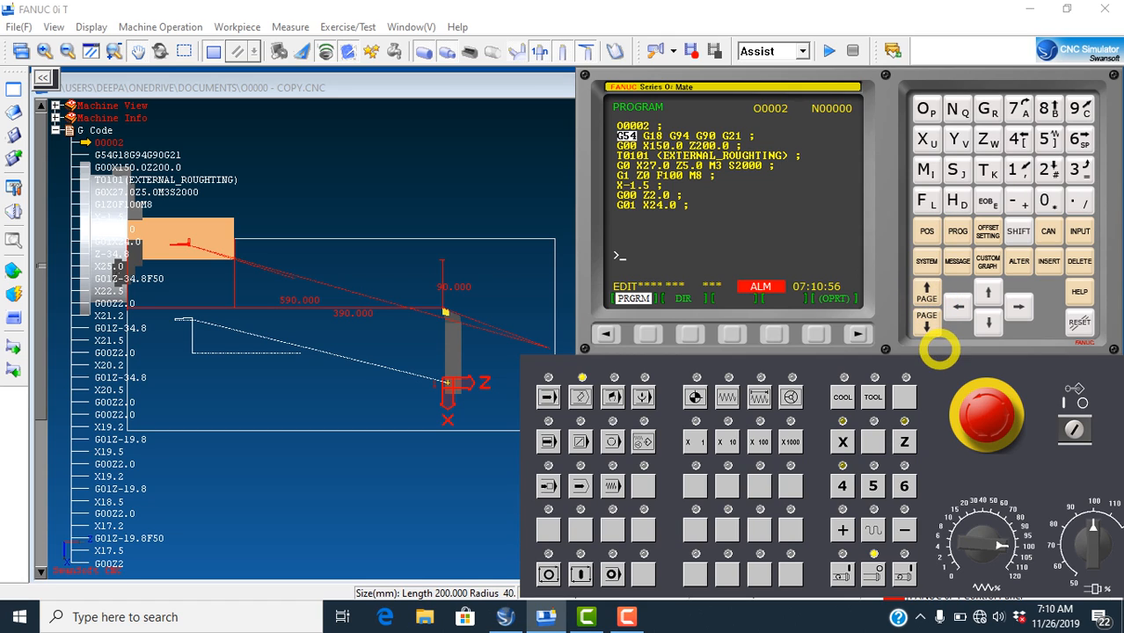
left_click(928, 327)
left_click(928, 327)
left_click(928, 327)
left_click(928, 327)
left_click(926, 290)
left_click(926, 290)
left_click(926, 290)
left_click(926, 290)
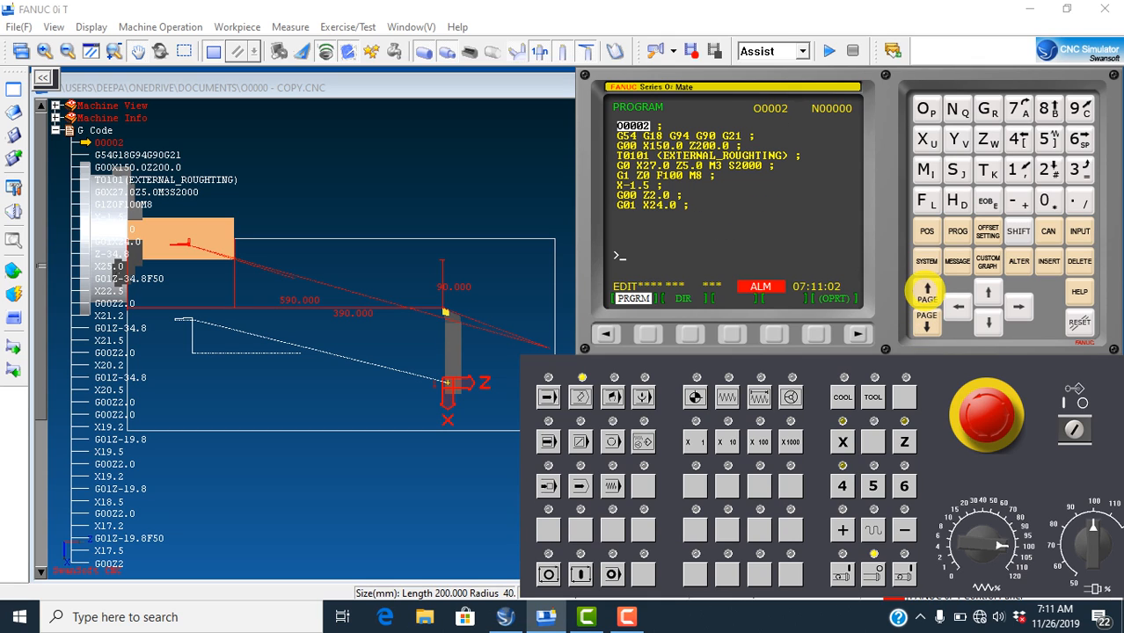
Page forward in program O0002, view the parameter setting page, and return to the program page with the cursor reset to the program's start
left_click(928, 327)
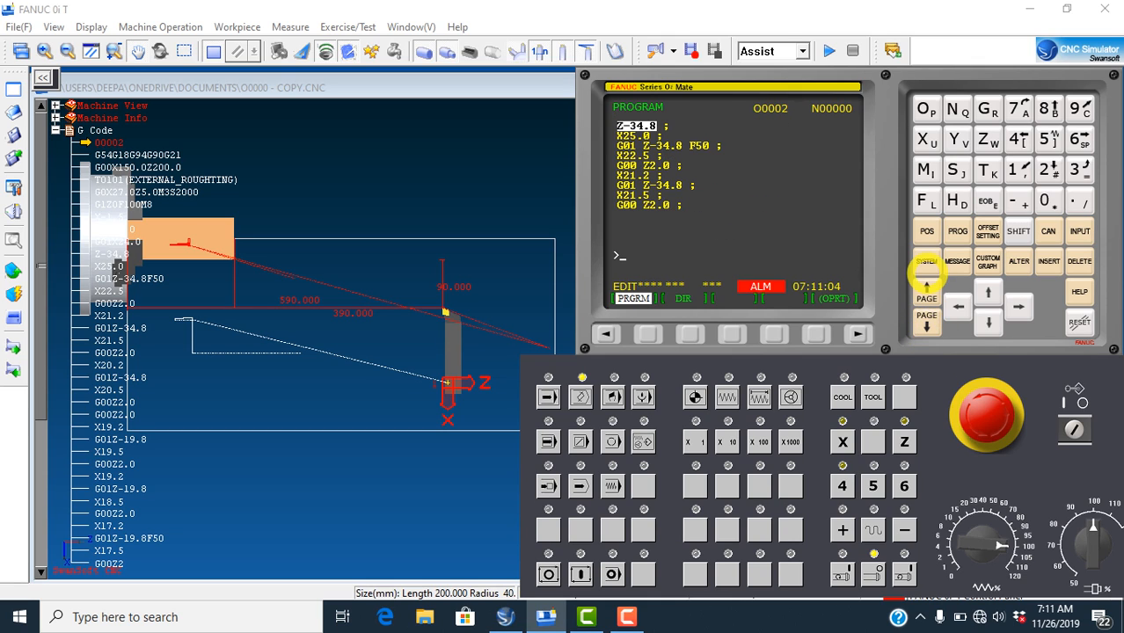
left_click(926, 290)
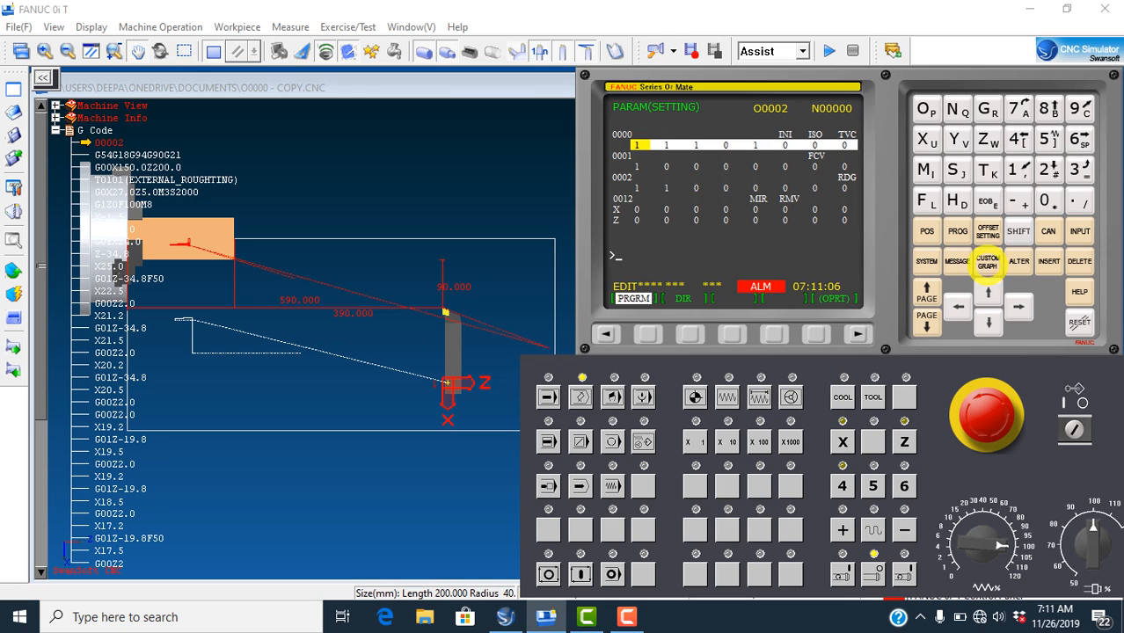
left_click(956, 231)
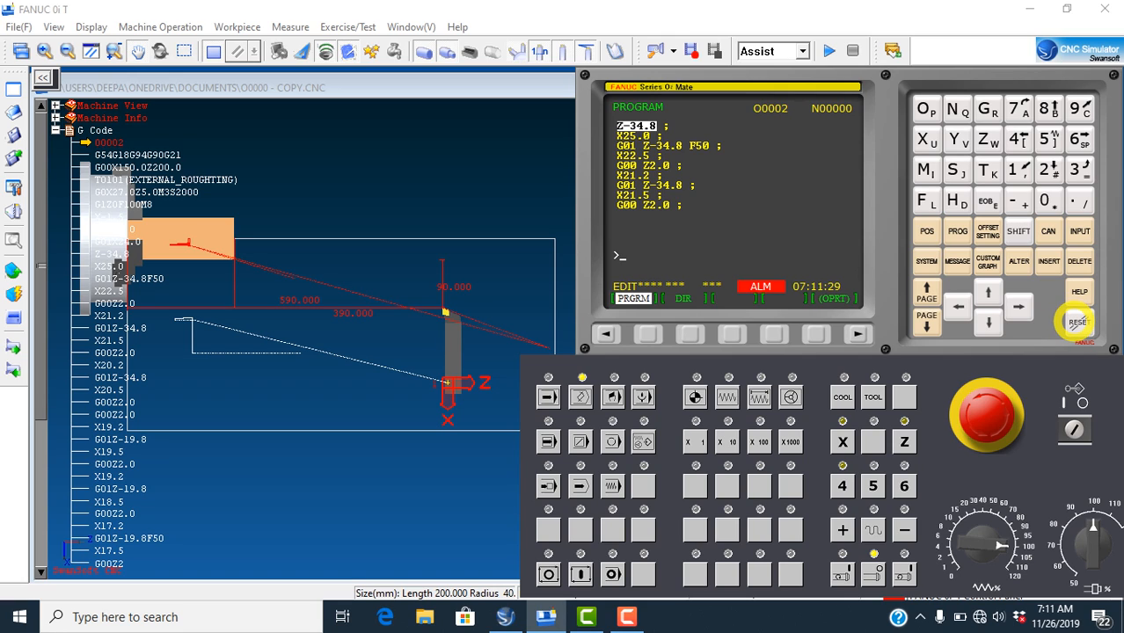
left_click(1077, 322)
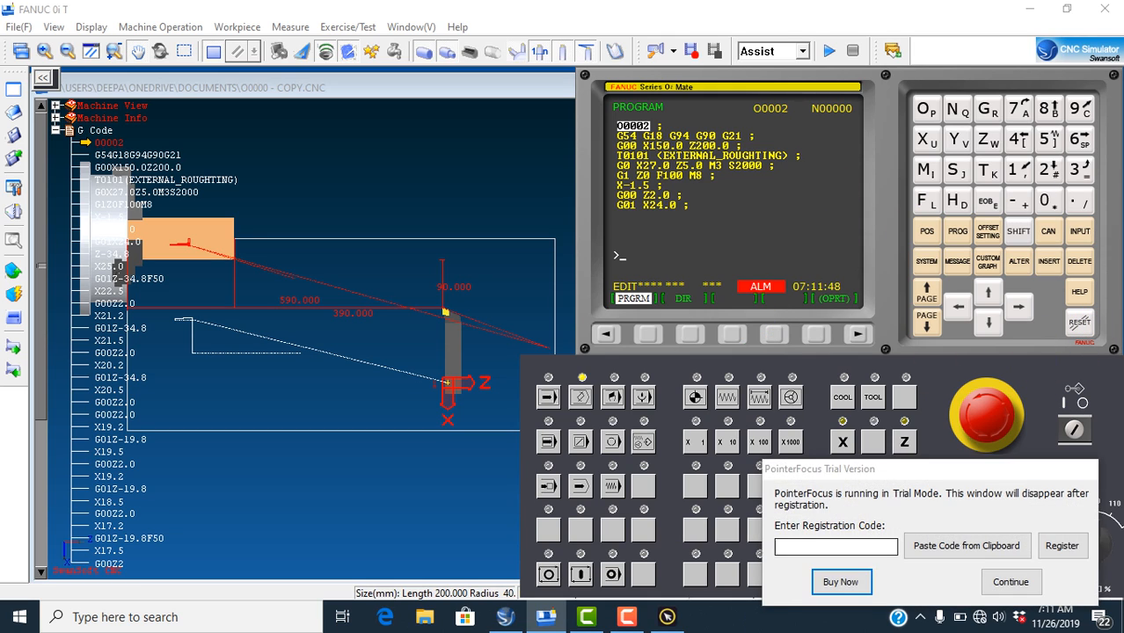
left_click(1011, 582)
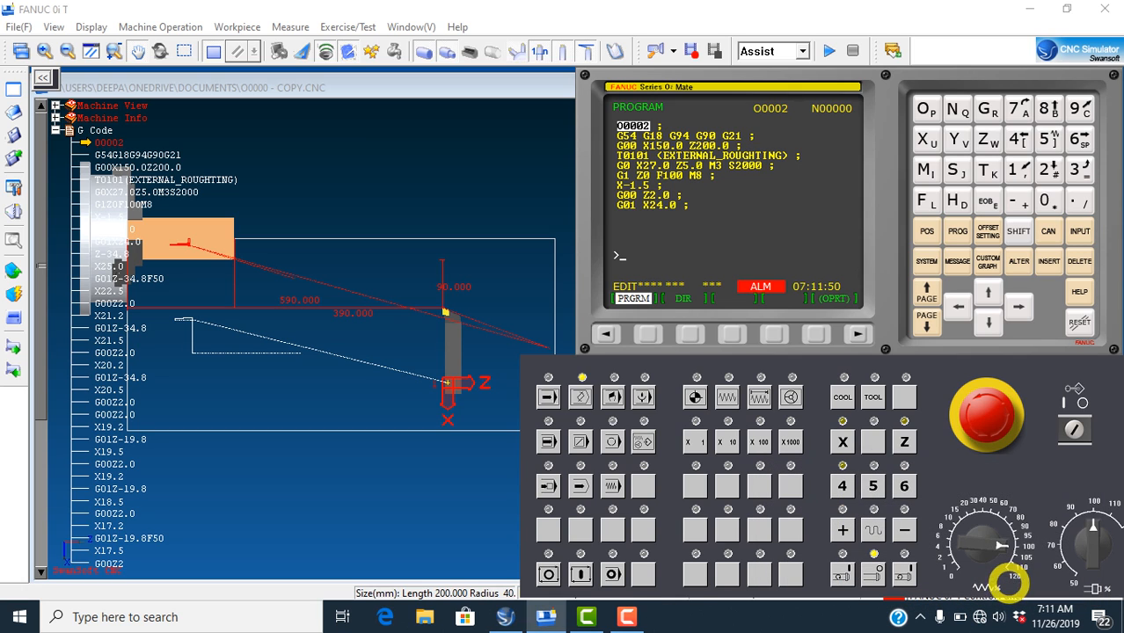
left_click(627, 616)
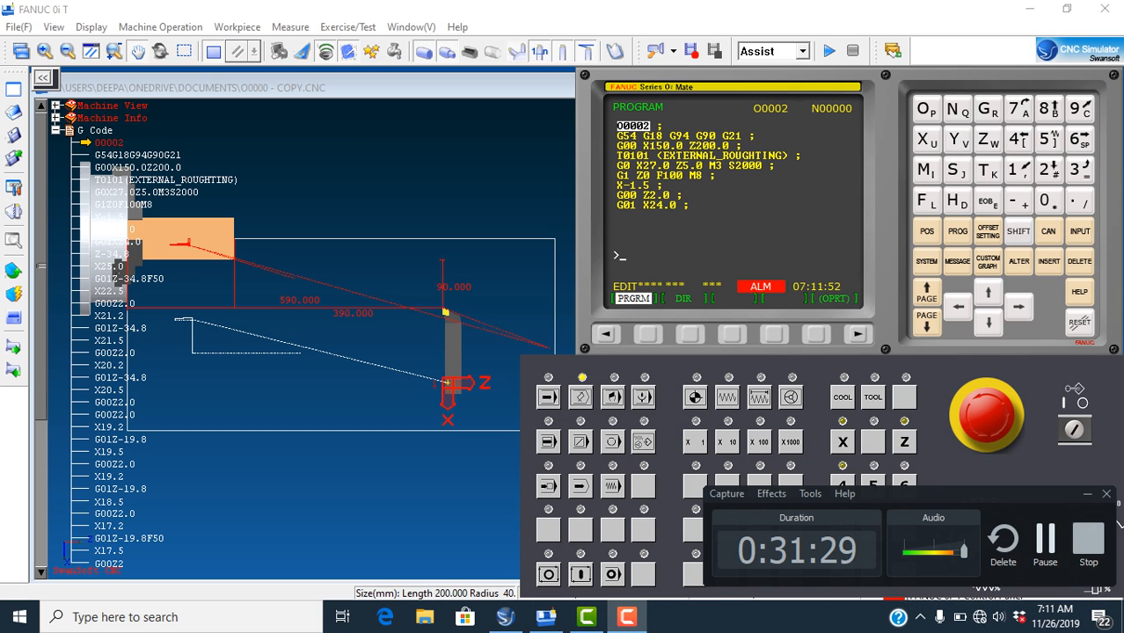
left_click(1045, 539)
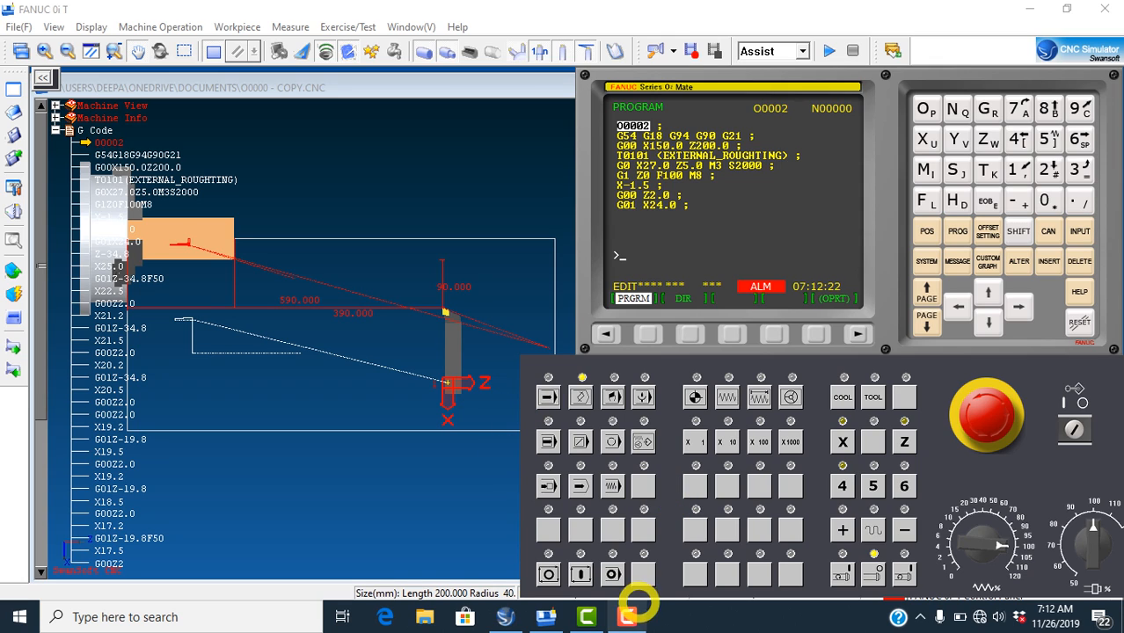
left_click(628, 615)
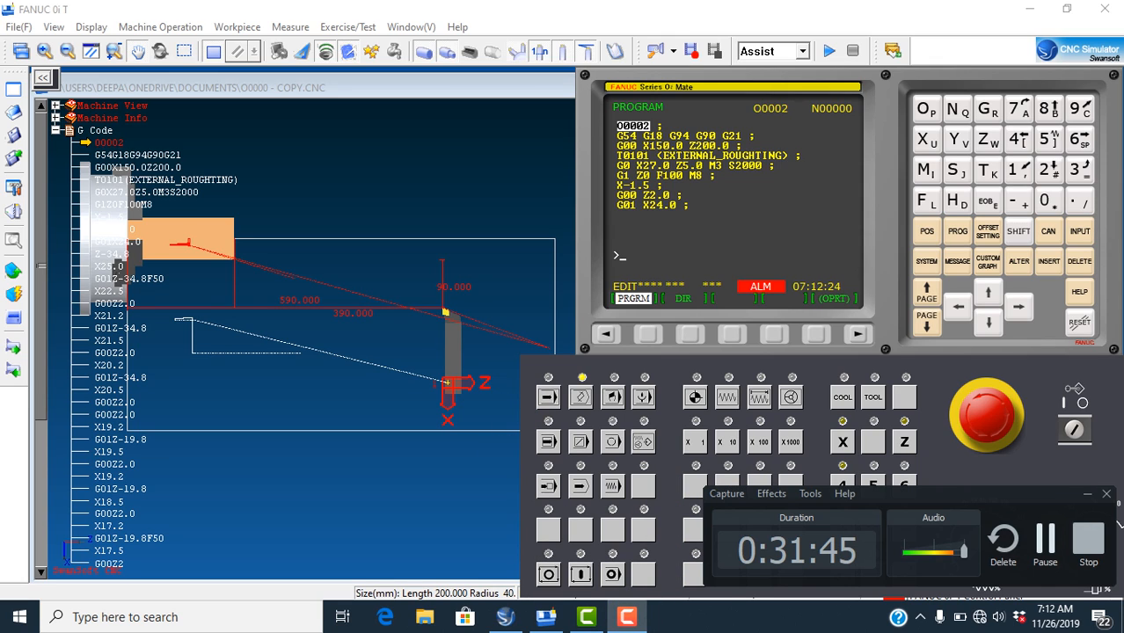